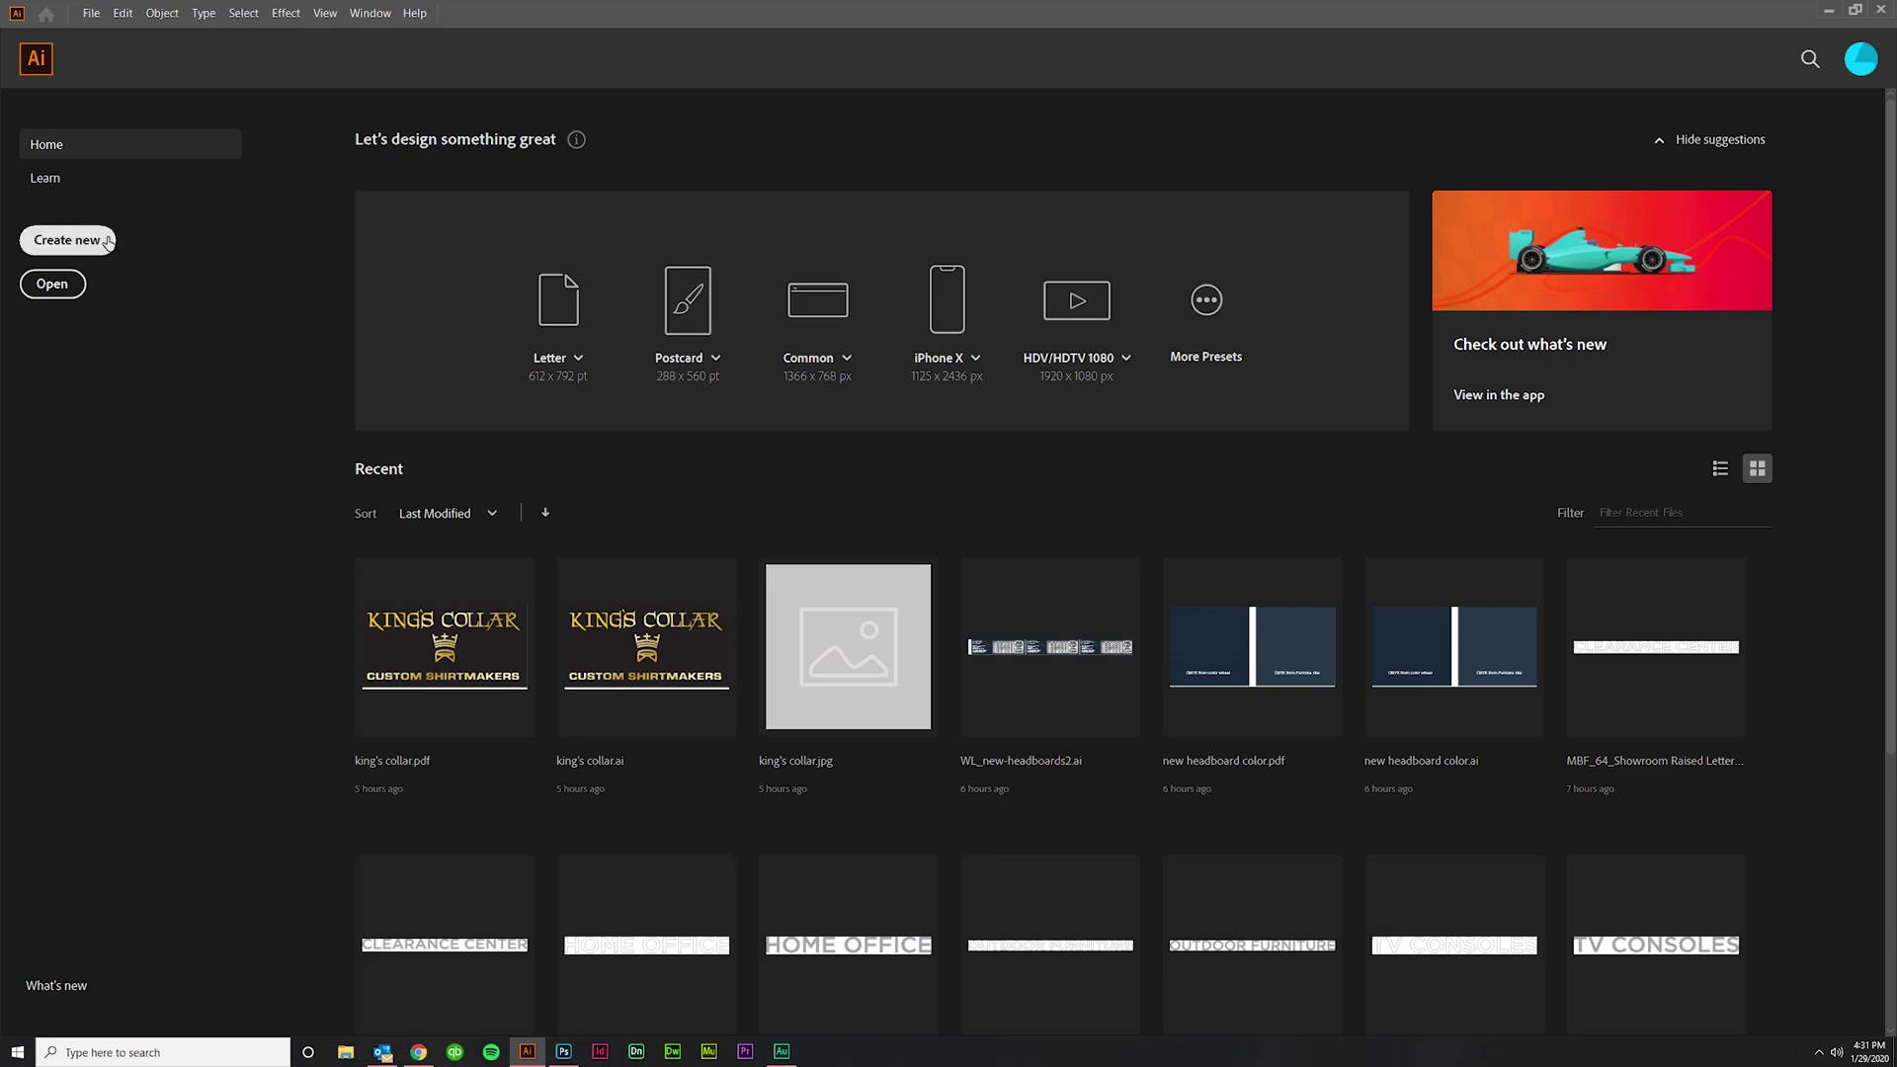
# Create a new blank Letter document, 11 × 8.5 in, in landscape orientation.
pyautogui.click(67, 239)
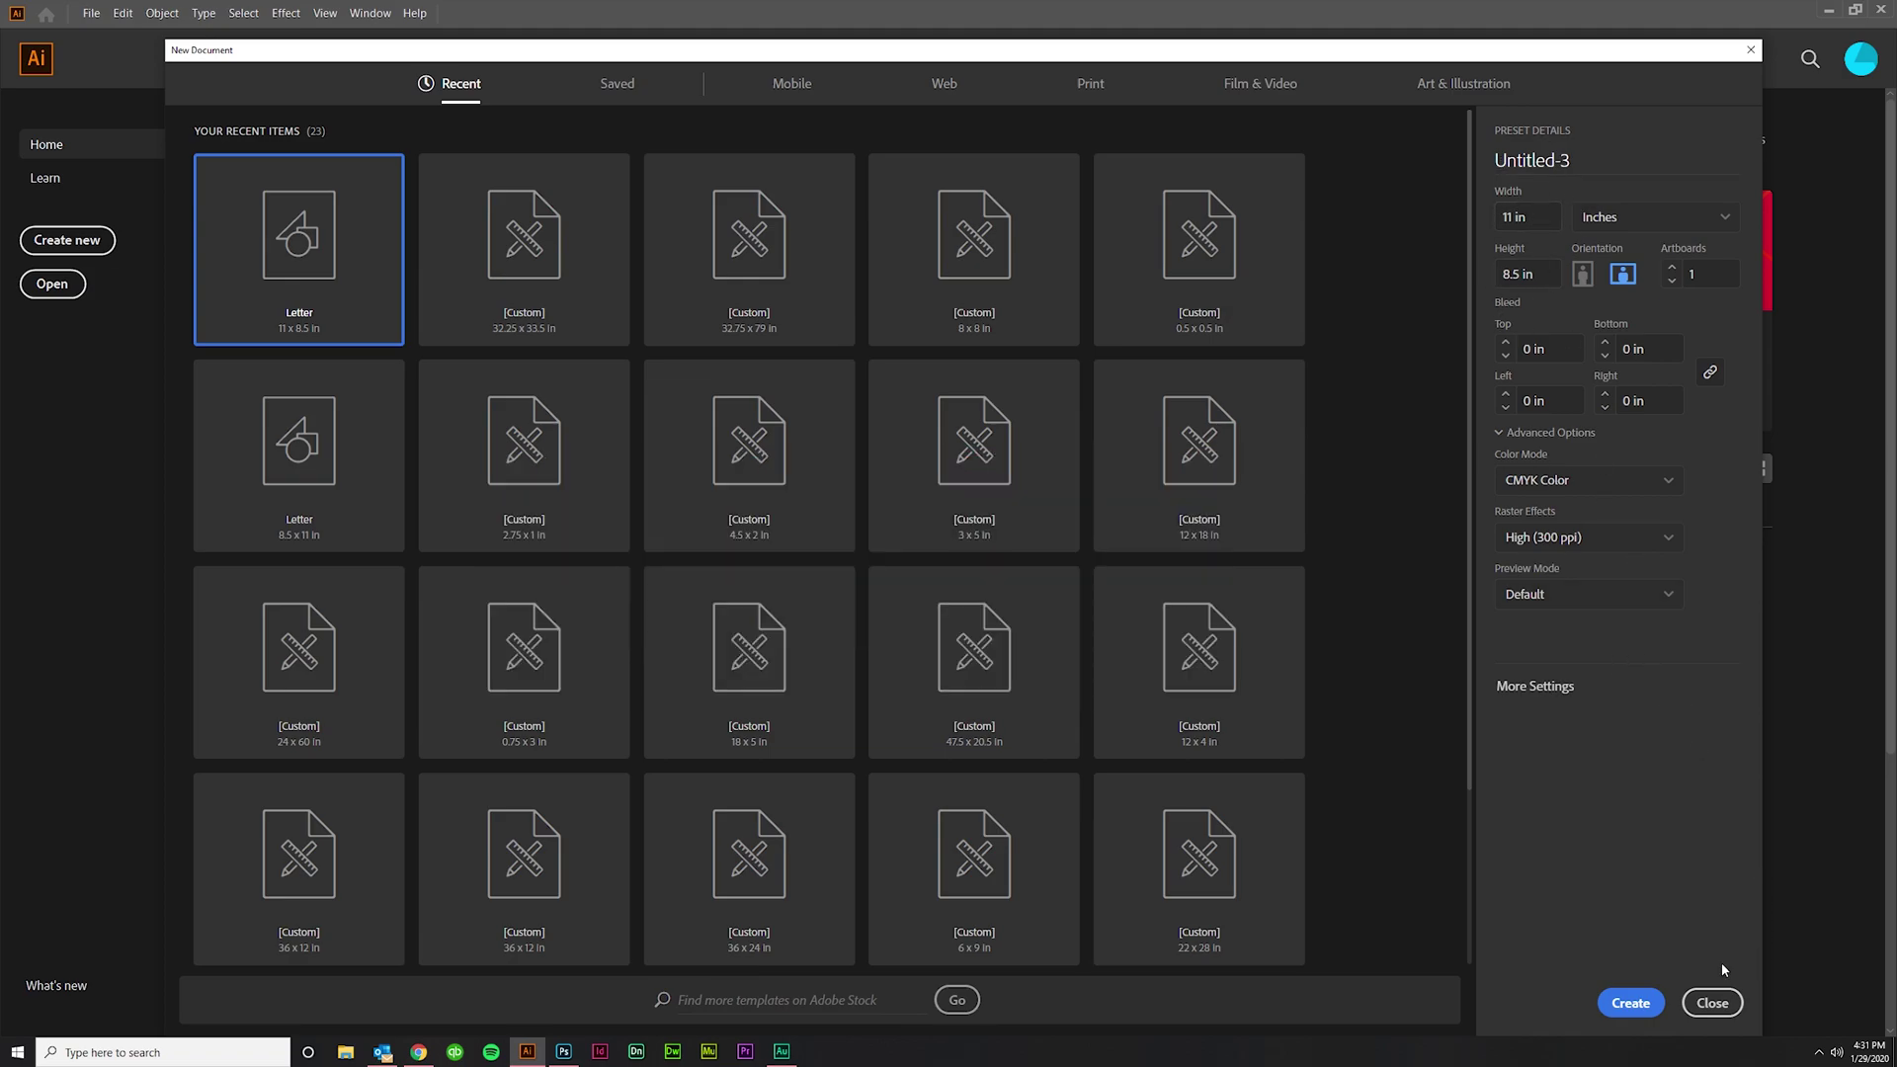
pyautogui.click(1704, 1000)
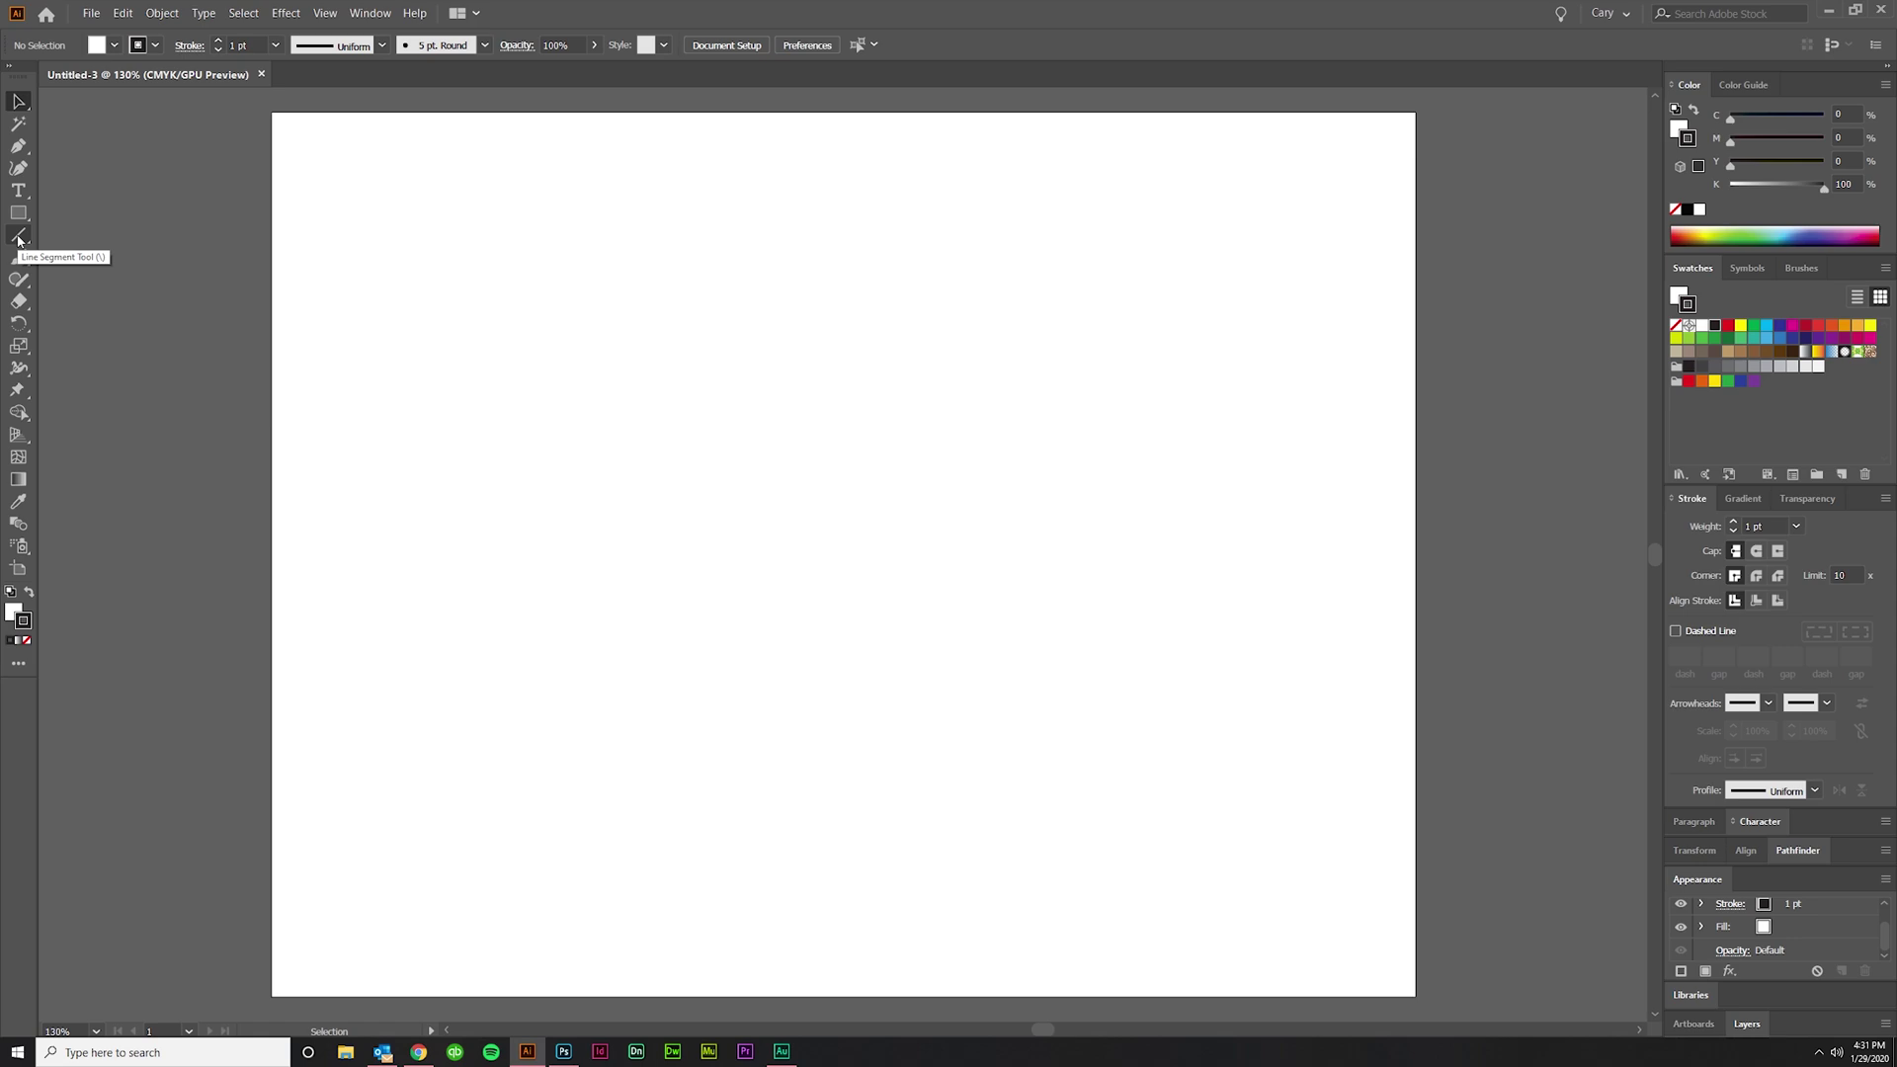
# Draw a long horizontal line near the bottom of the page with a 10 pt stroke.
pyautogui.press('\\')
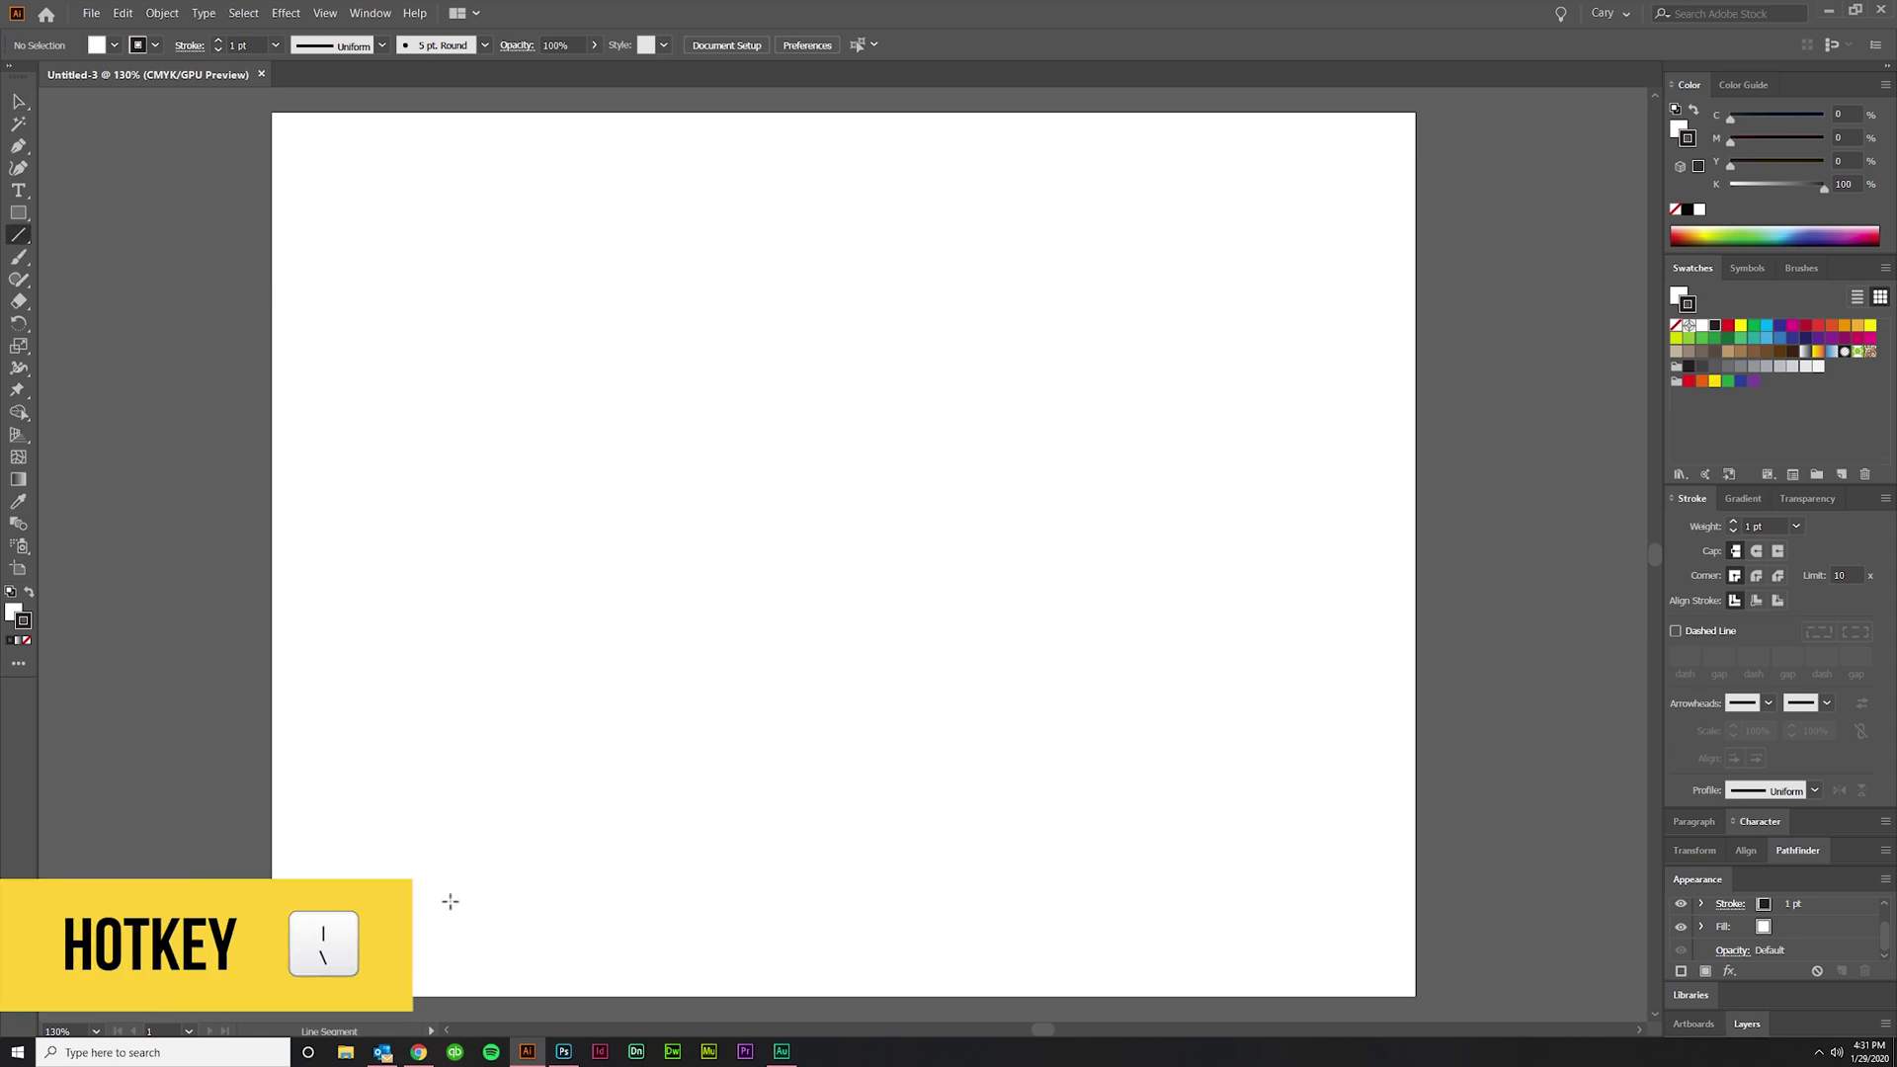
pyautogui.moveTo(356, 885); pyautogui.dragTo(1311, 881)
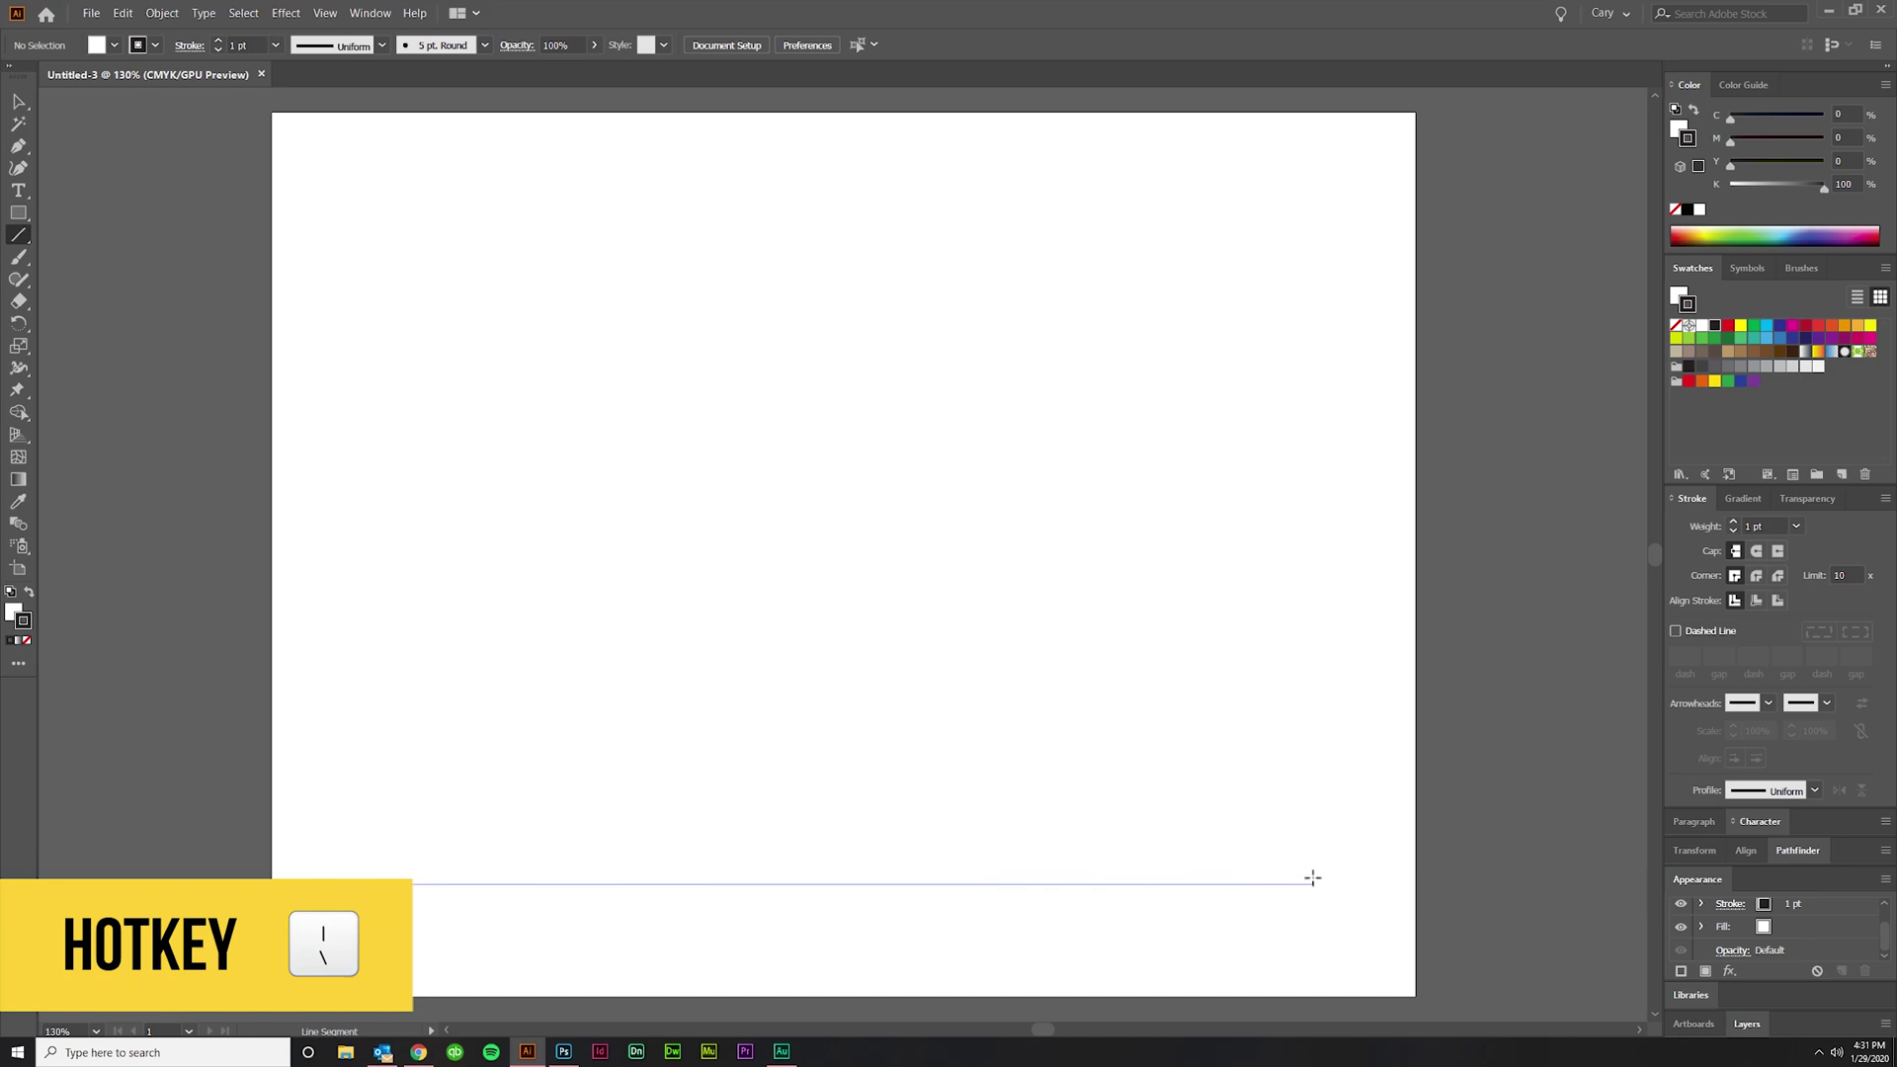
pyautogui.moveTo(1311, 879)
pyautogui.mouseDown()
pyautogui.moveTo(1280, 899)
pyautogui.moveTo(1132, 702)
pyautogui.moveTo(1332, 882)
pyautogui.moveTo(1289, 887)
pyautogui.mouseUp()
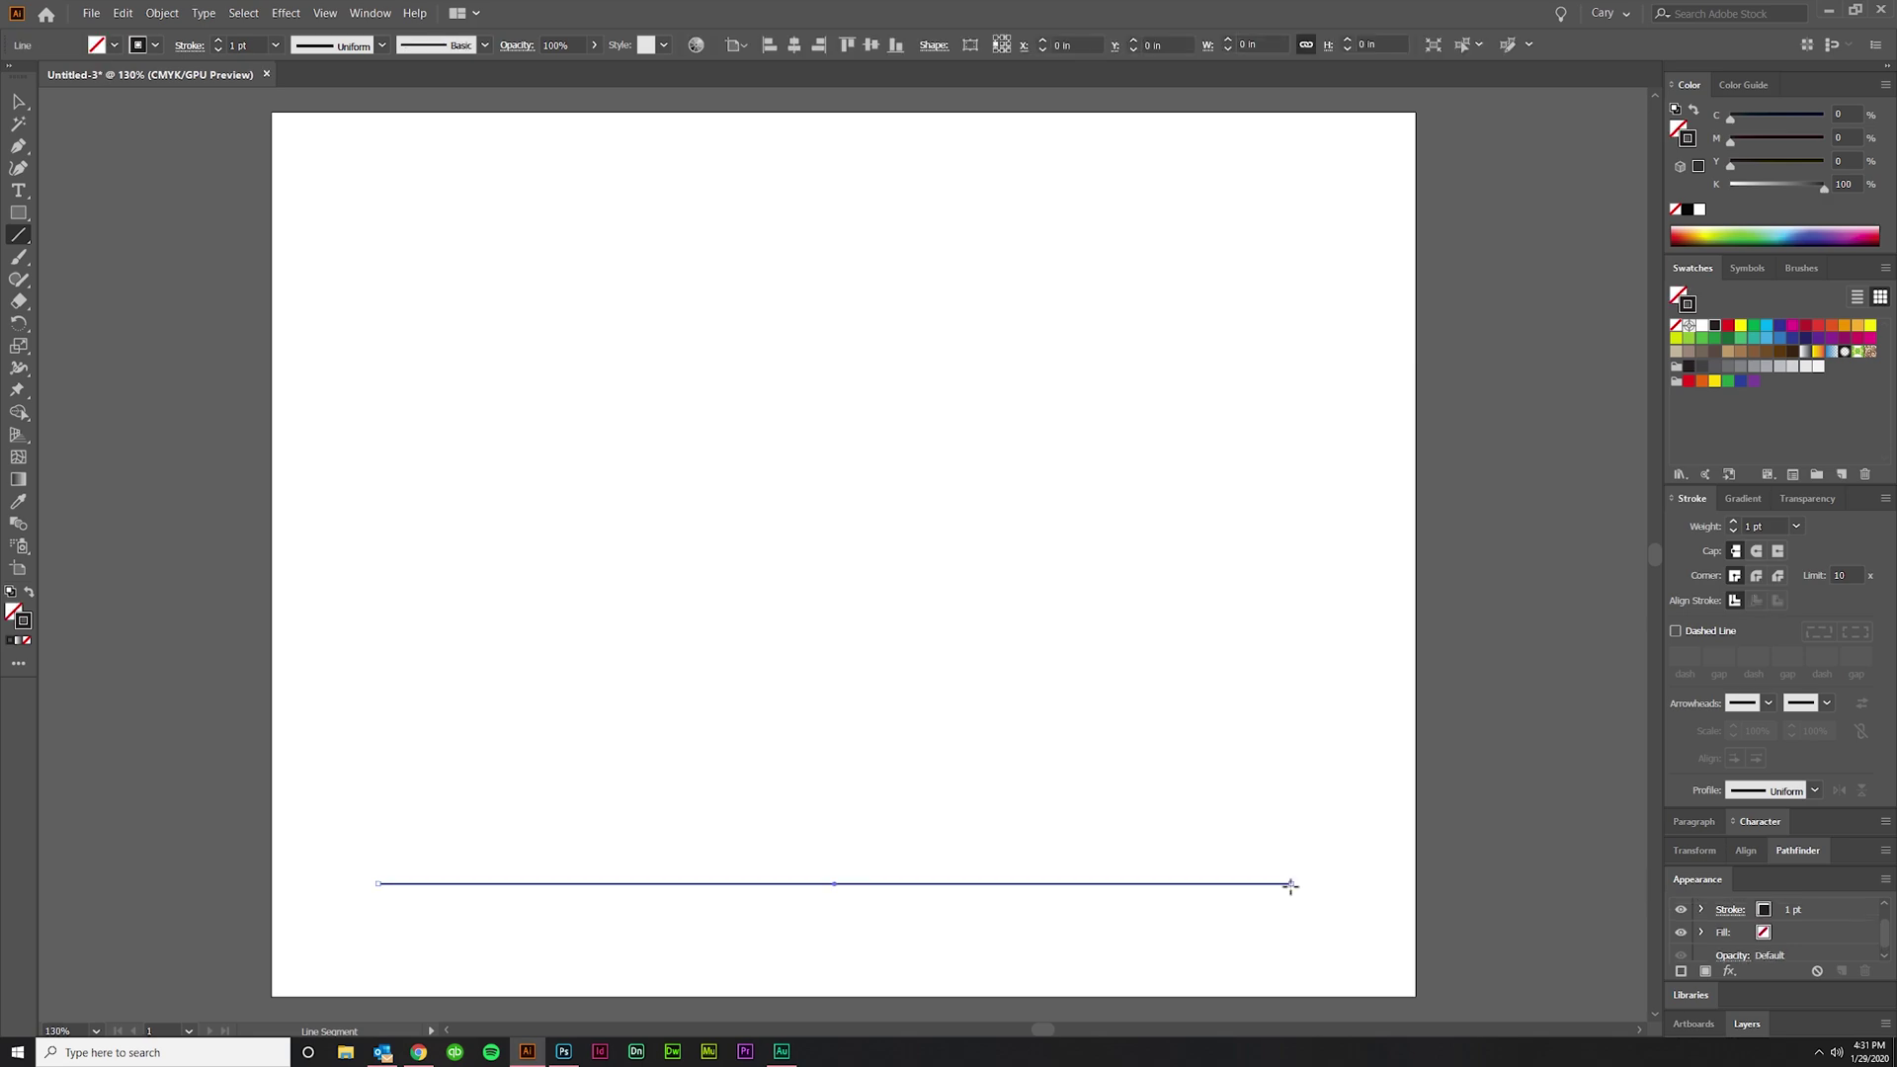
pyautogui.click(1754, 527)
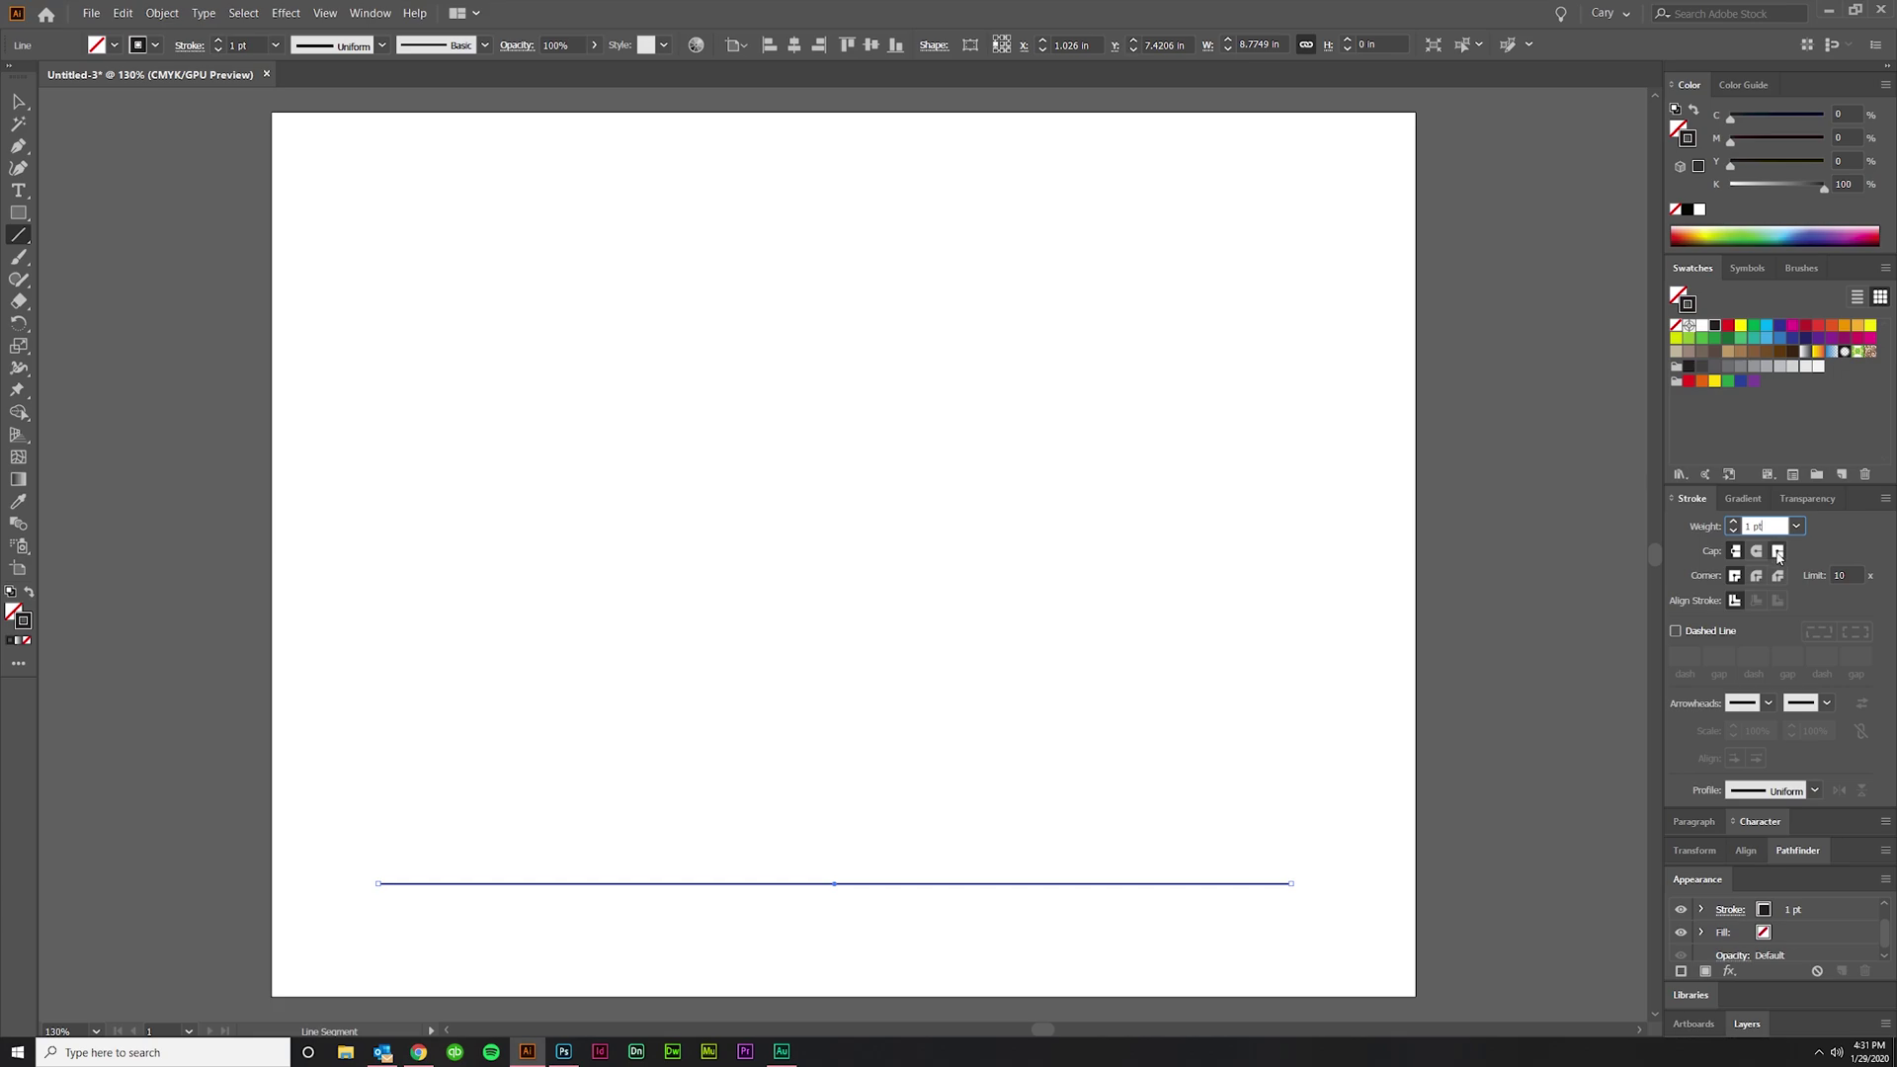
pyautogui.write('10')
pyautogui.press('Return')
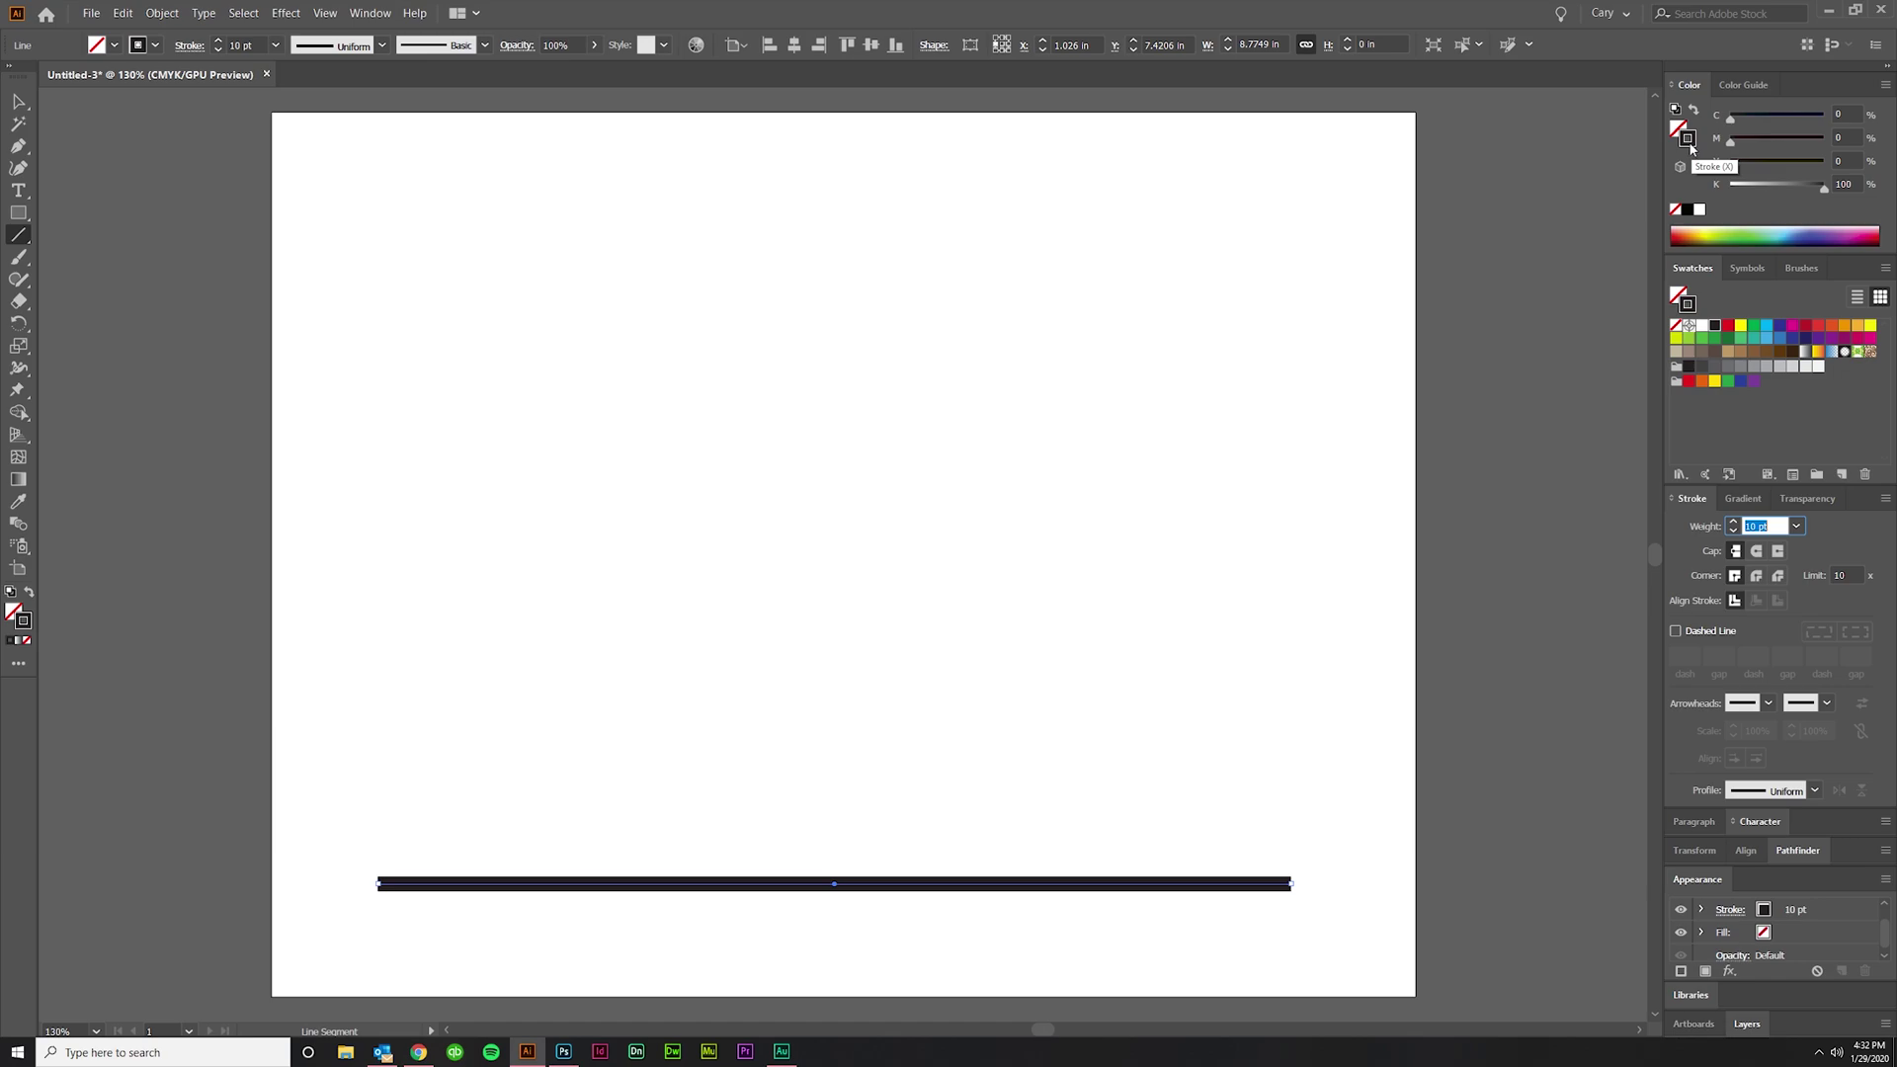
# Place a copy of the 10 pt line just above the original.
pyautogui.click(21, 105)
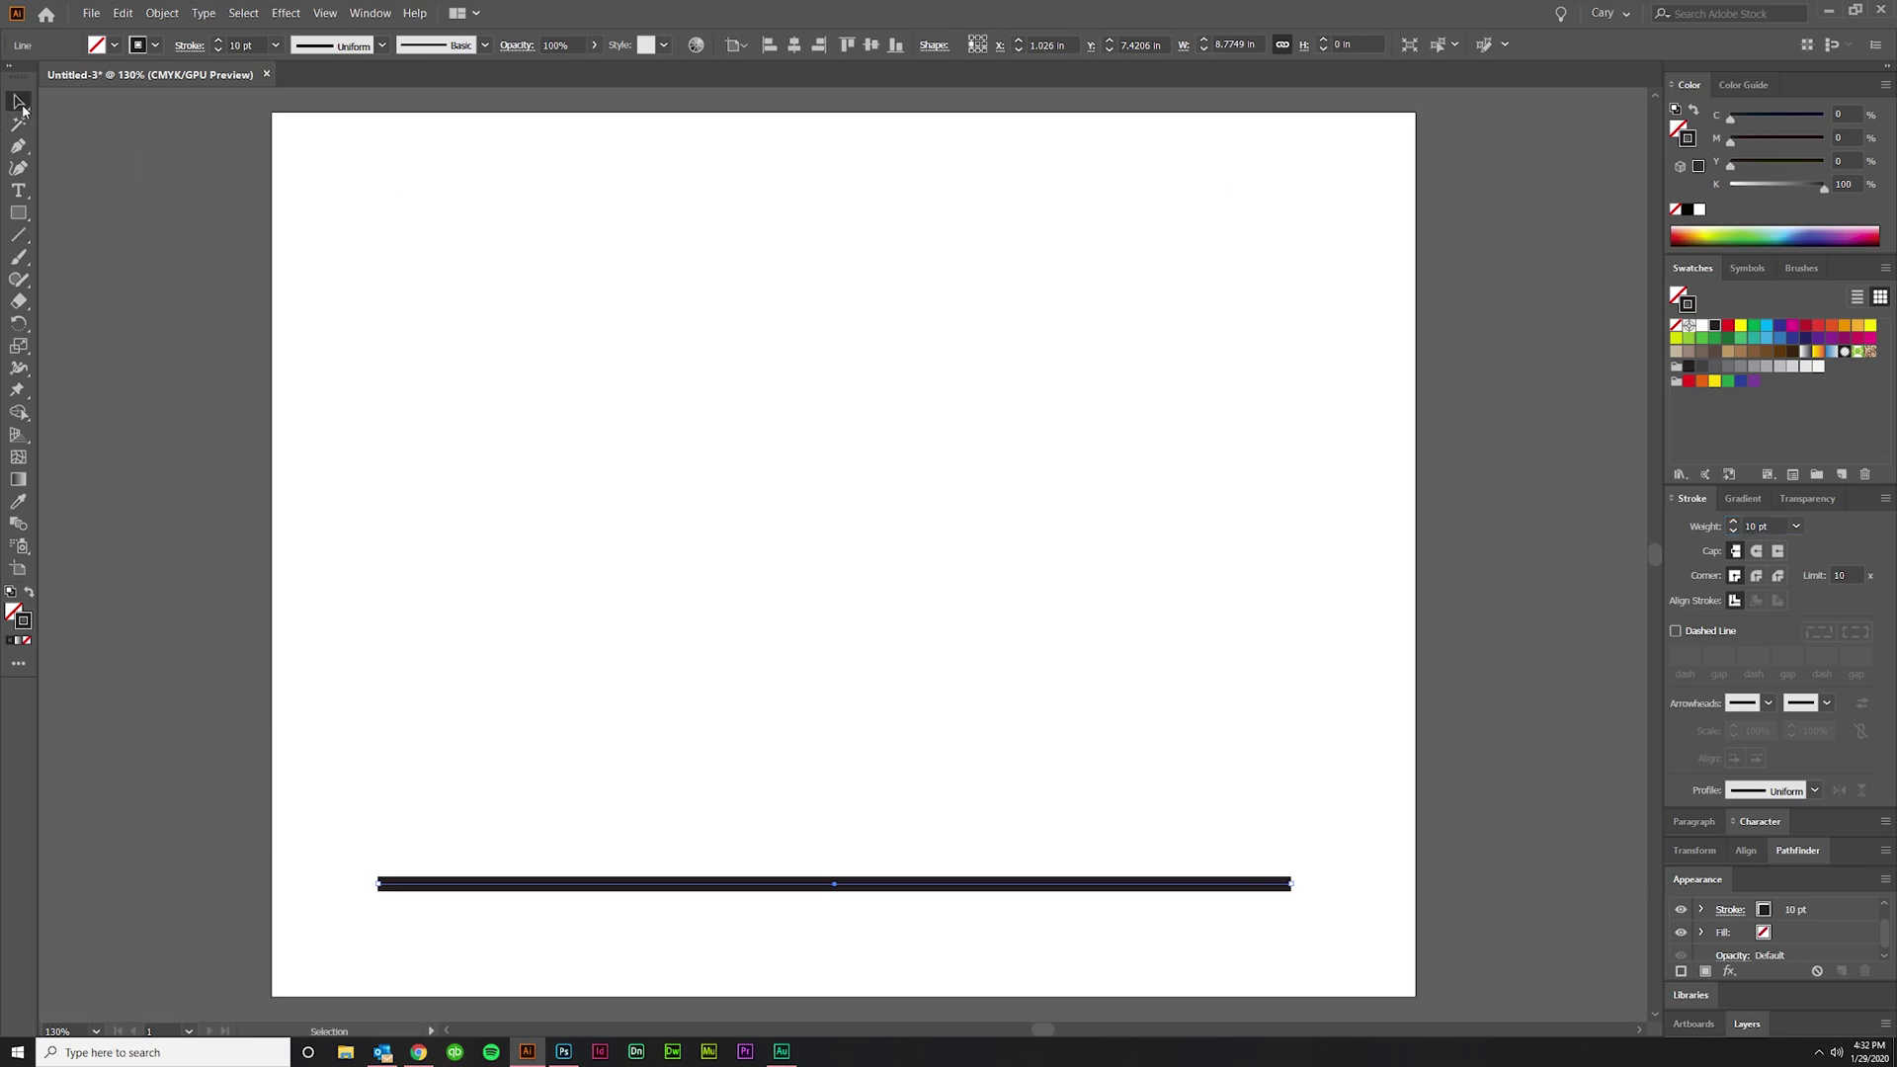
pyautogui.click(773, 677)
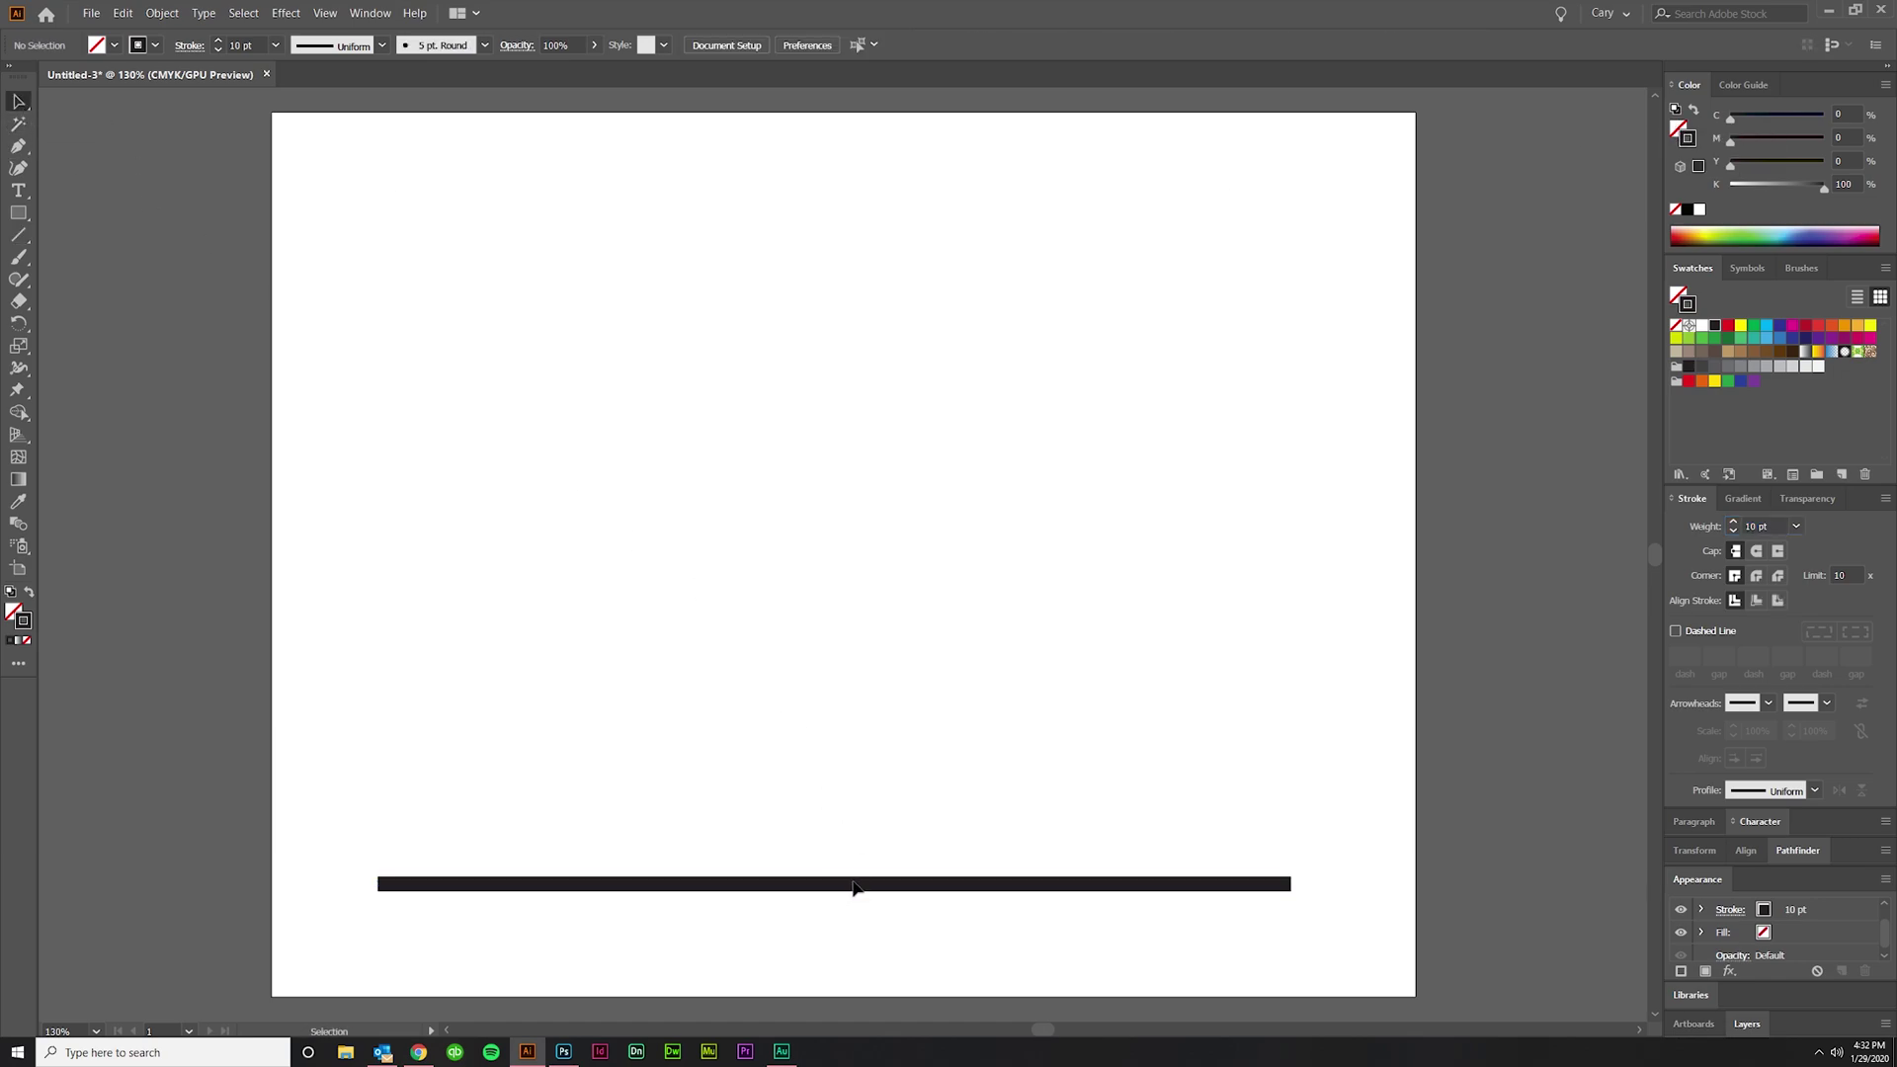
pyautogui.moveTo(854, 886); pyautogui.dragTo(857, 798)
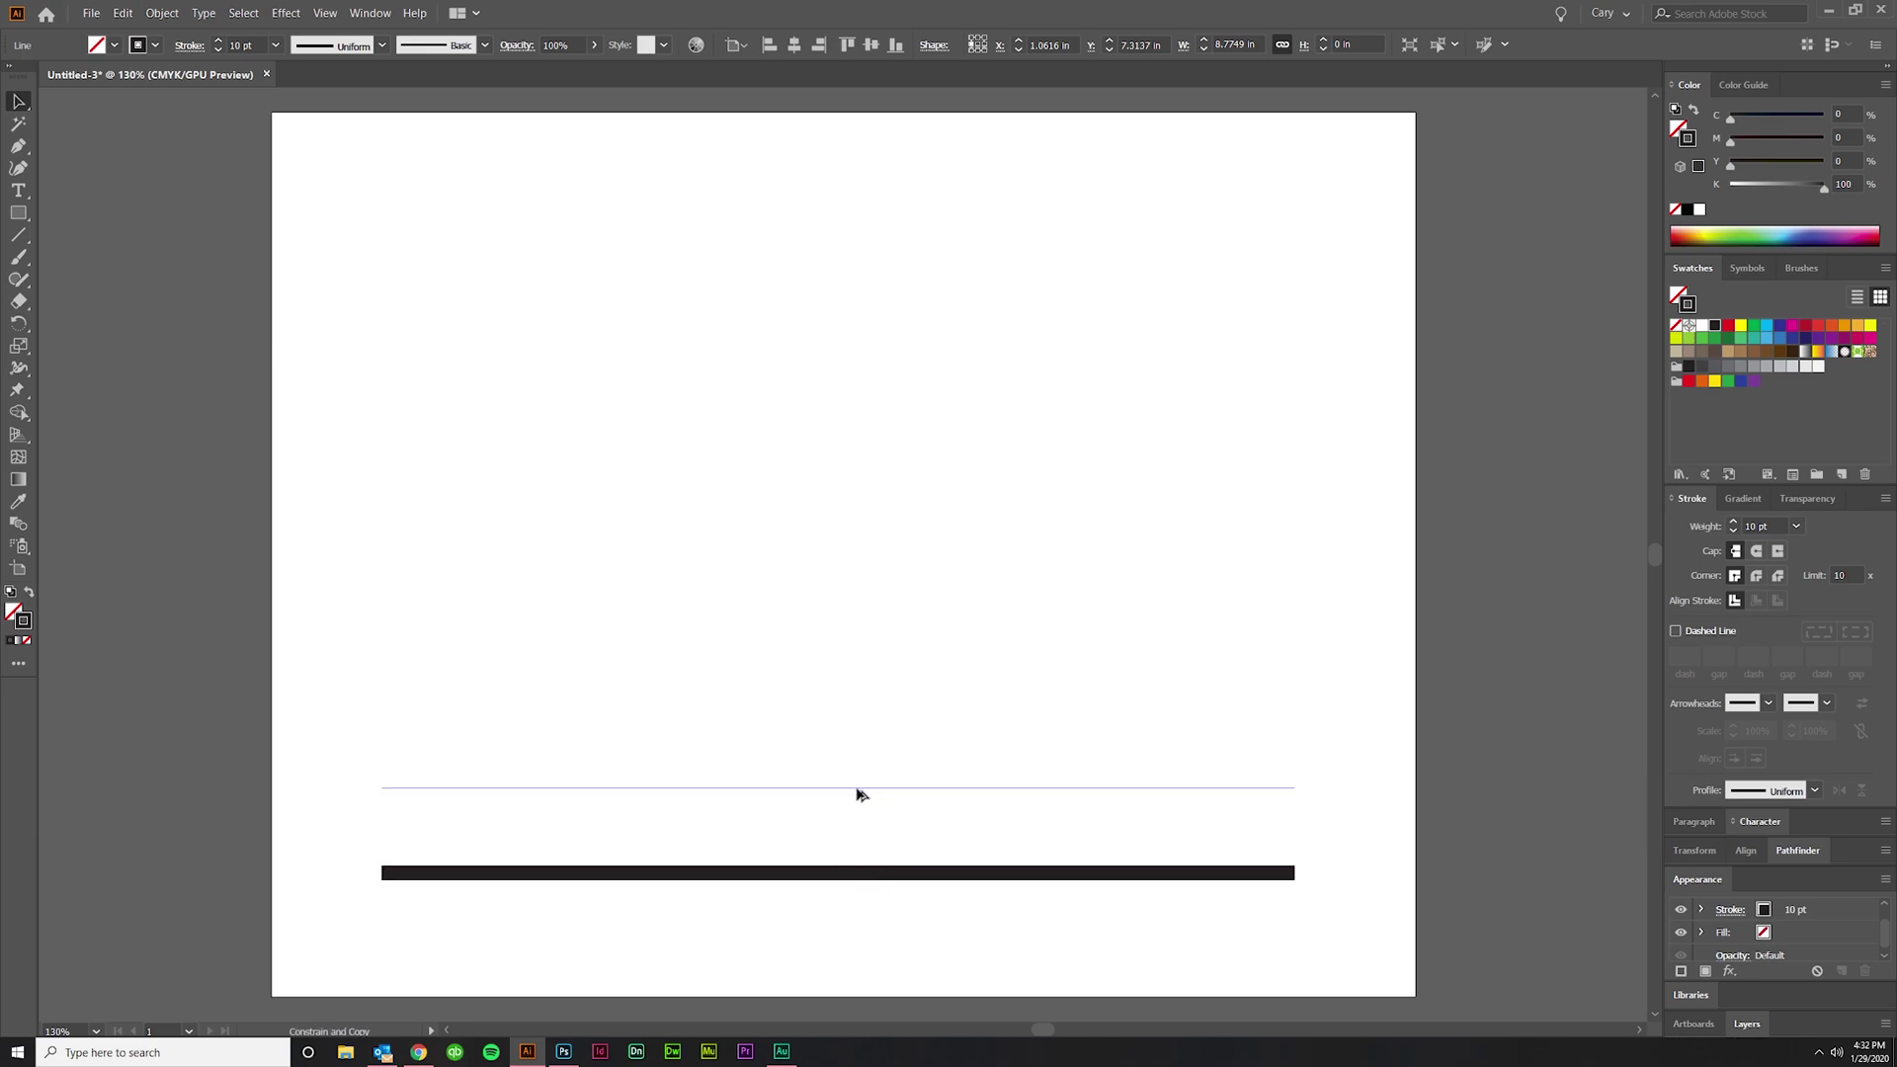
pyautogui.moveTo(857, 798); pyautogui.dragTo(923, 856)
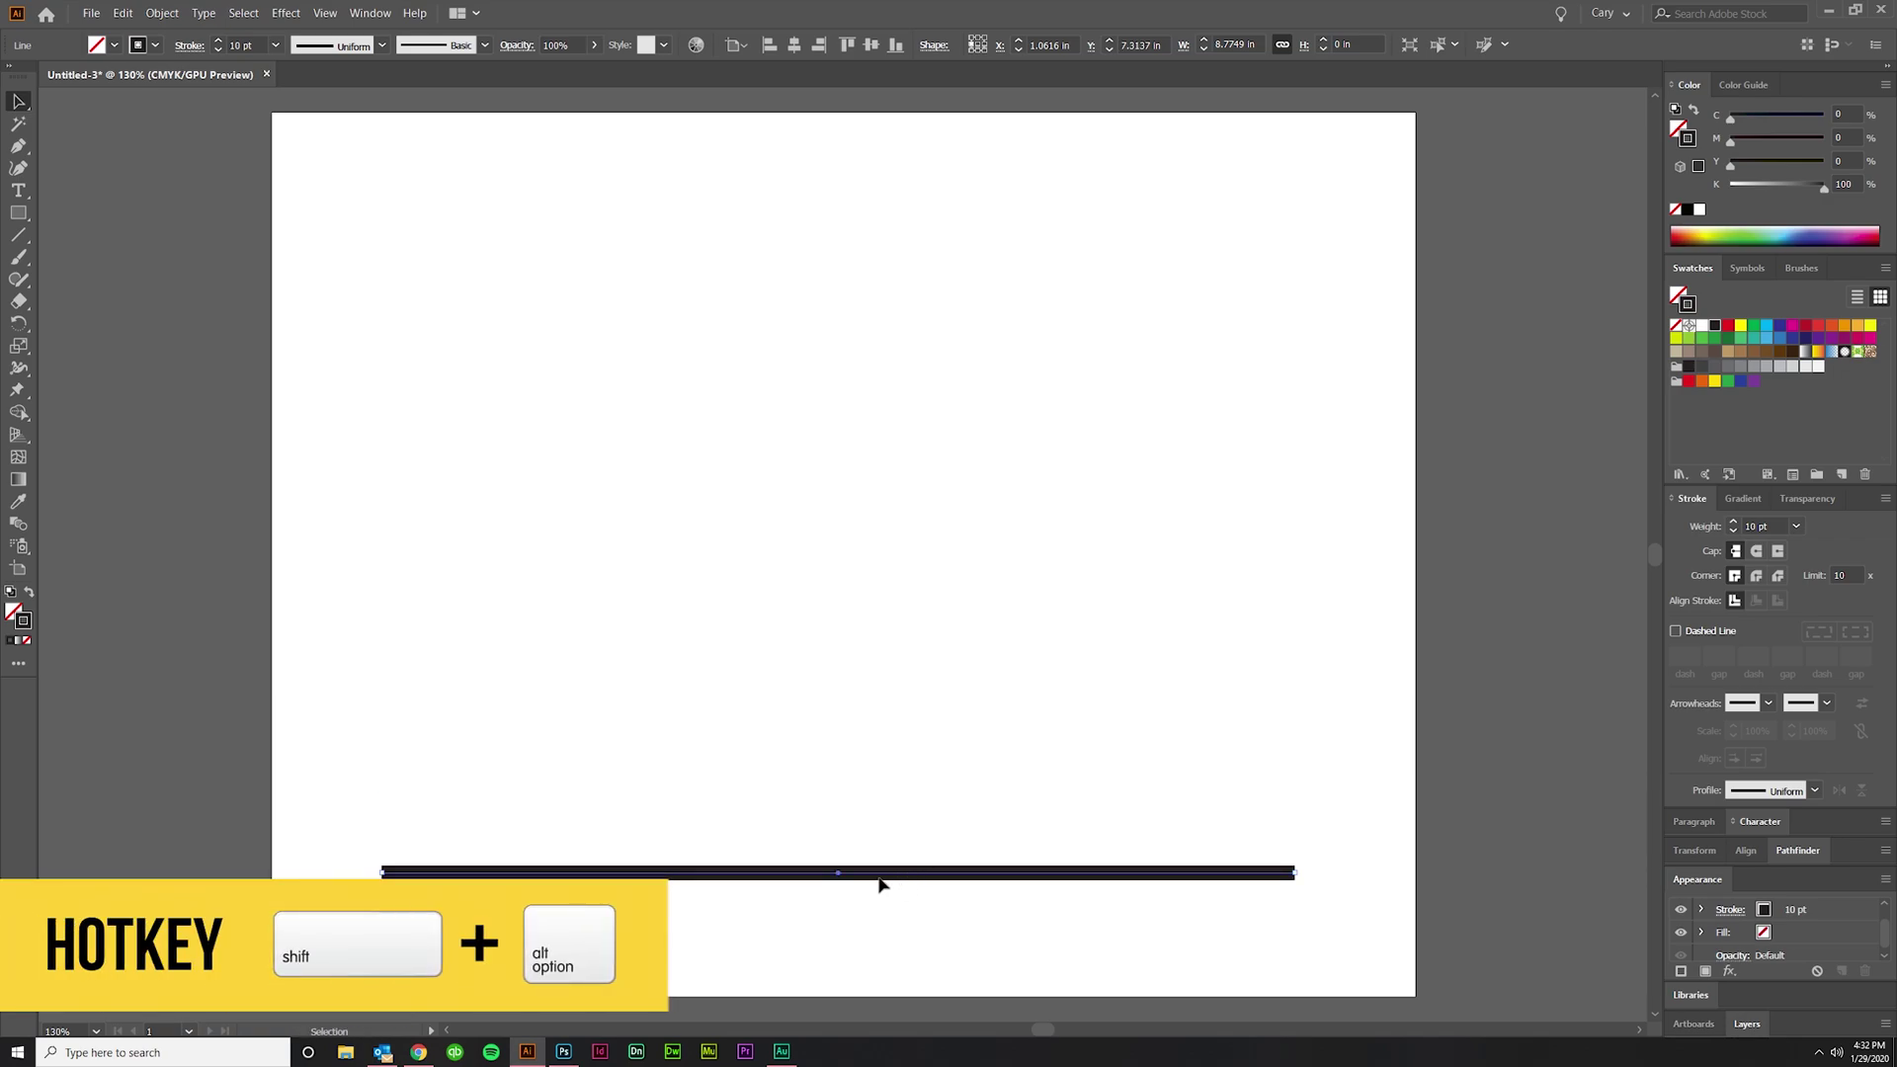
pyautogui.click(879, 882)
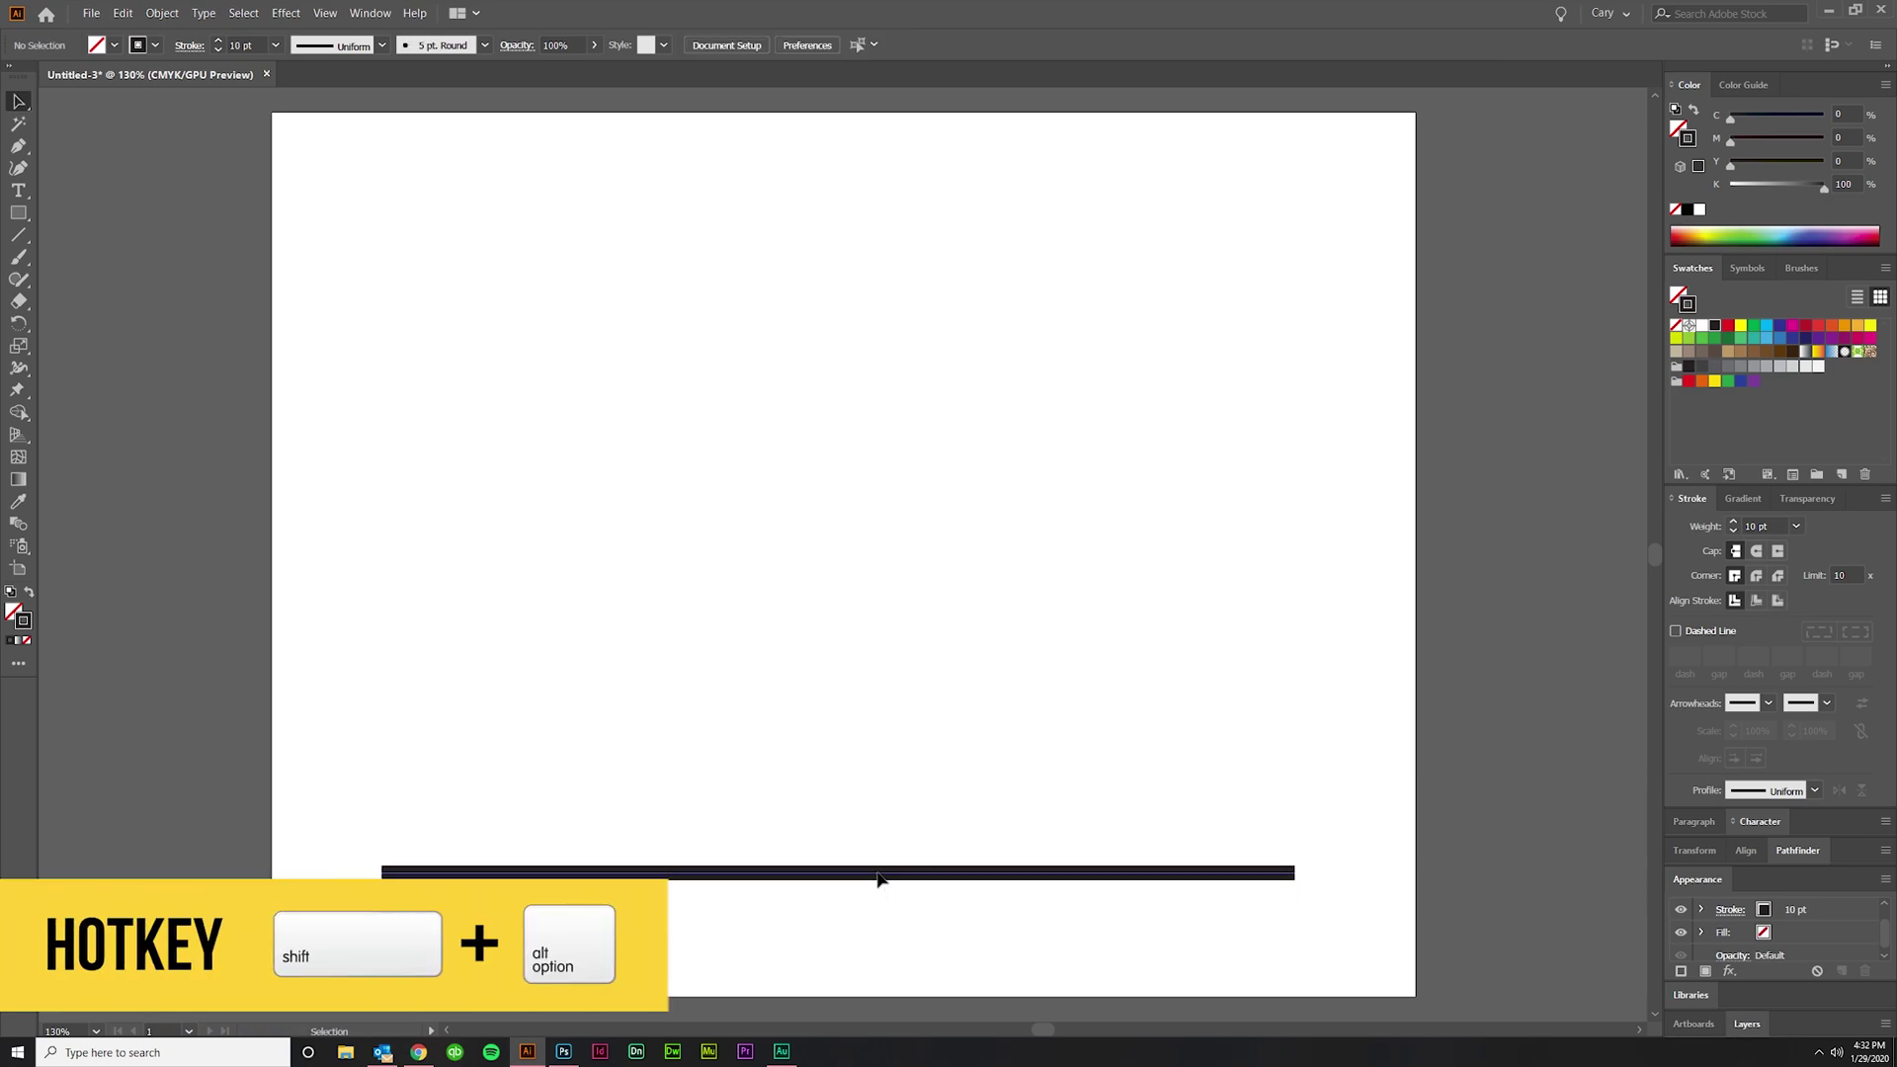
pyautogui.click(877, 881)
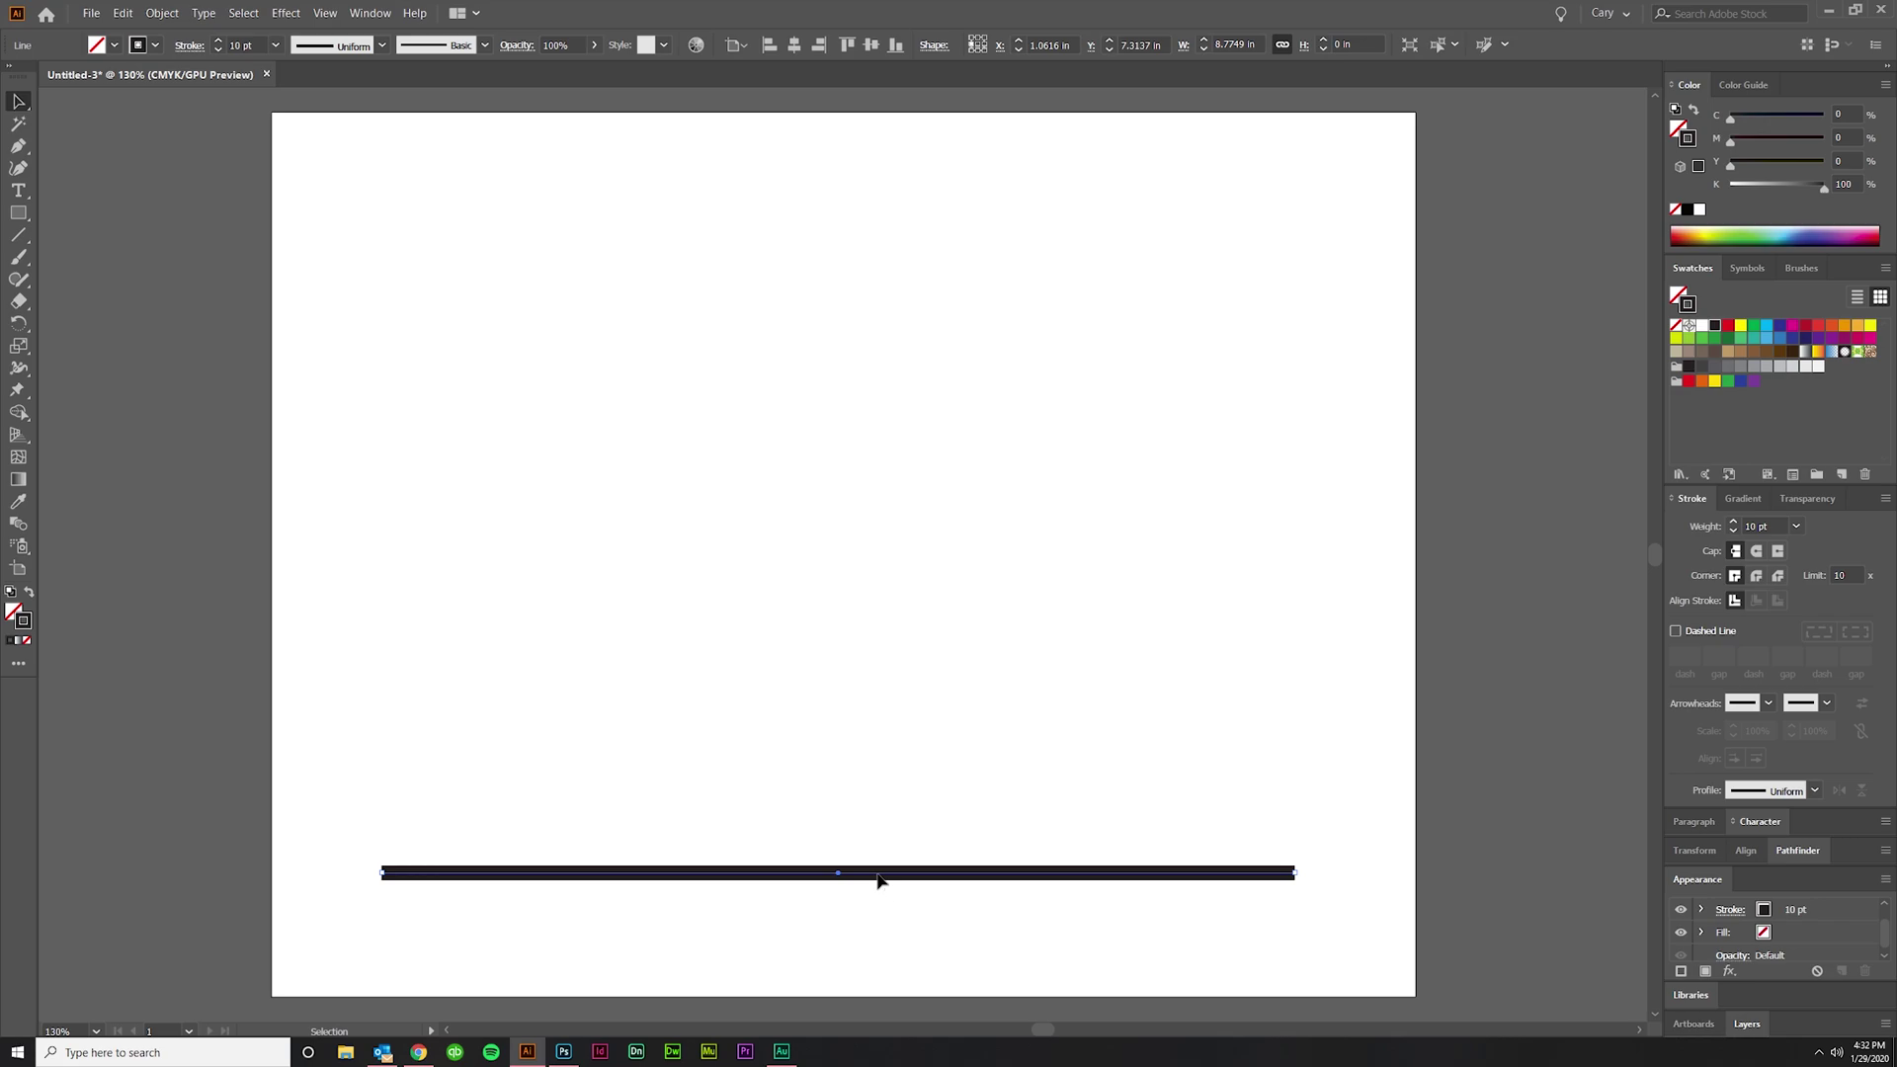
pyautogui.moveTo(878, 881); pyautogui.dragTo(889, 818)
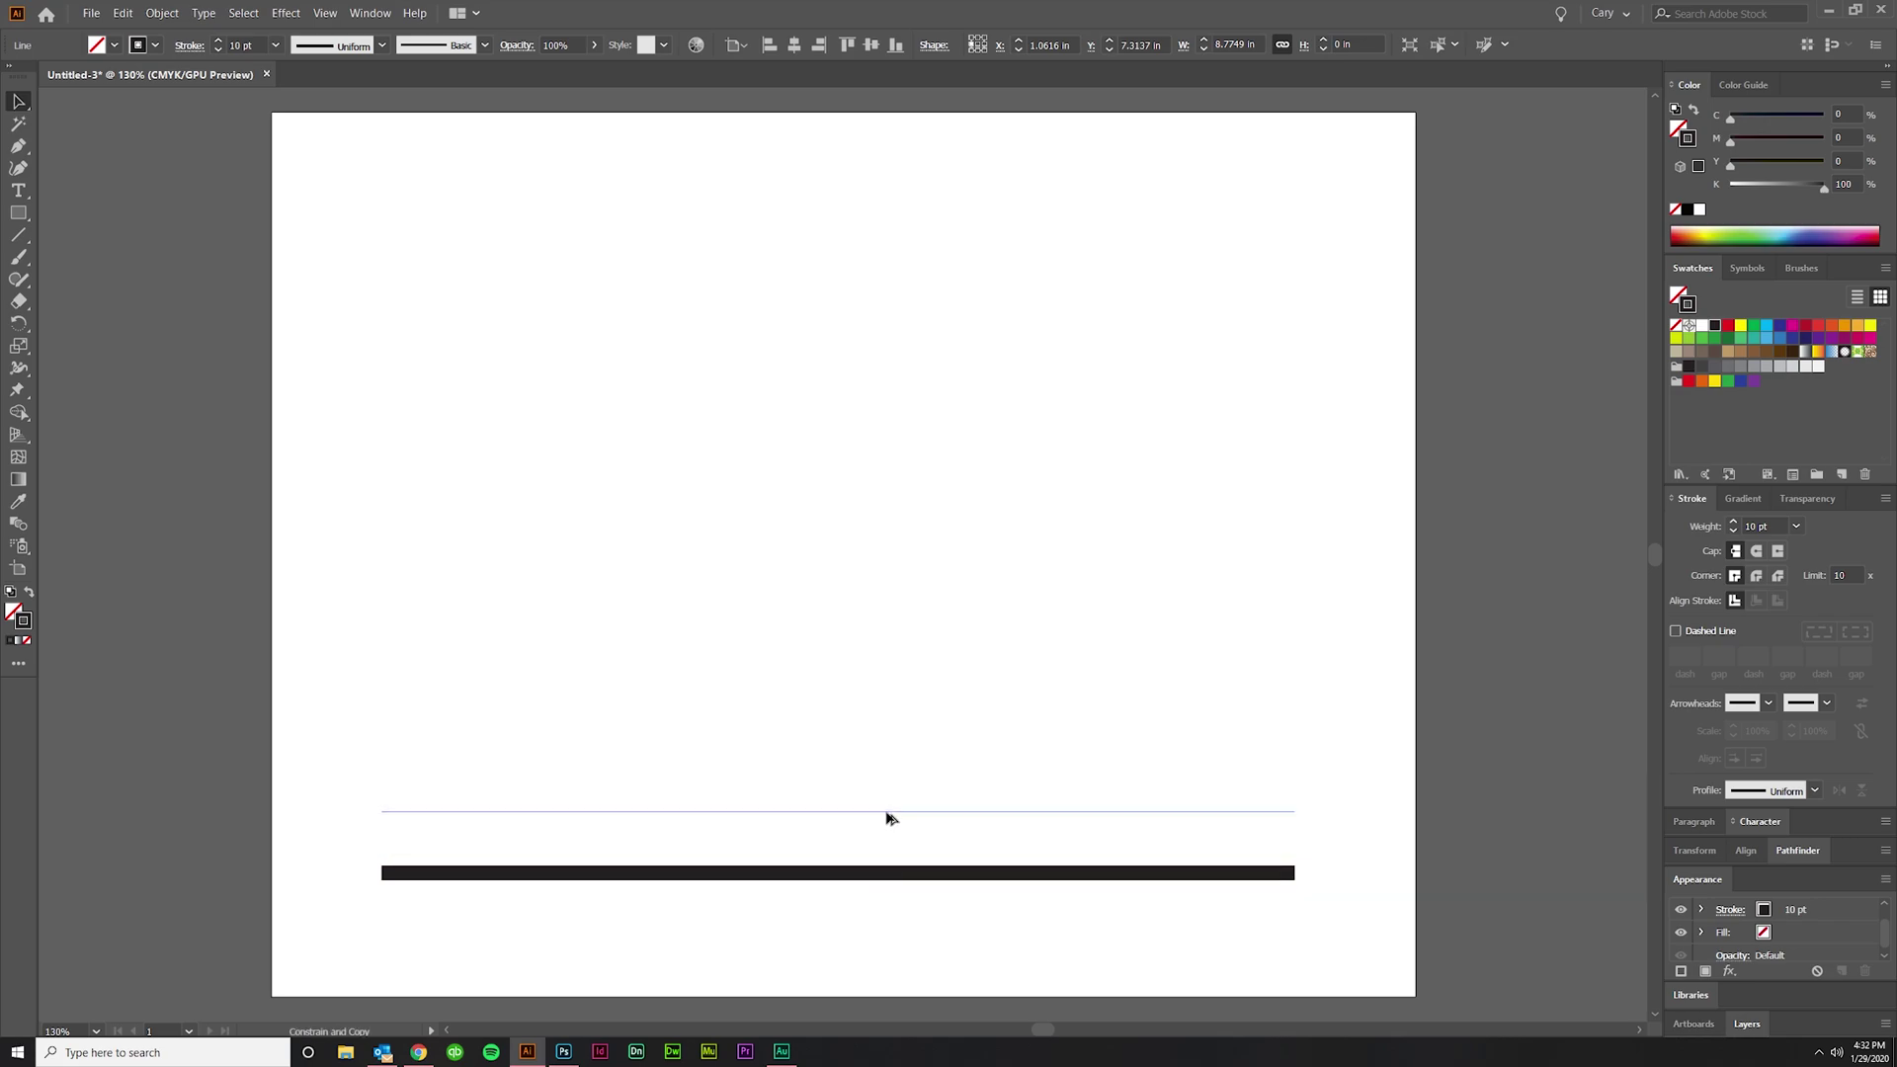
pyautogui.moveTo(888, 819); pyautogui.dragTo(887, 820)
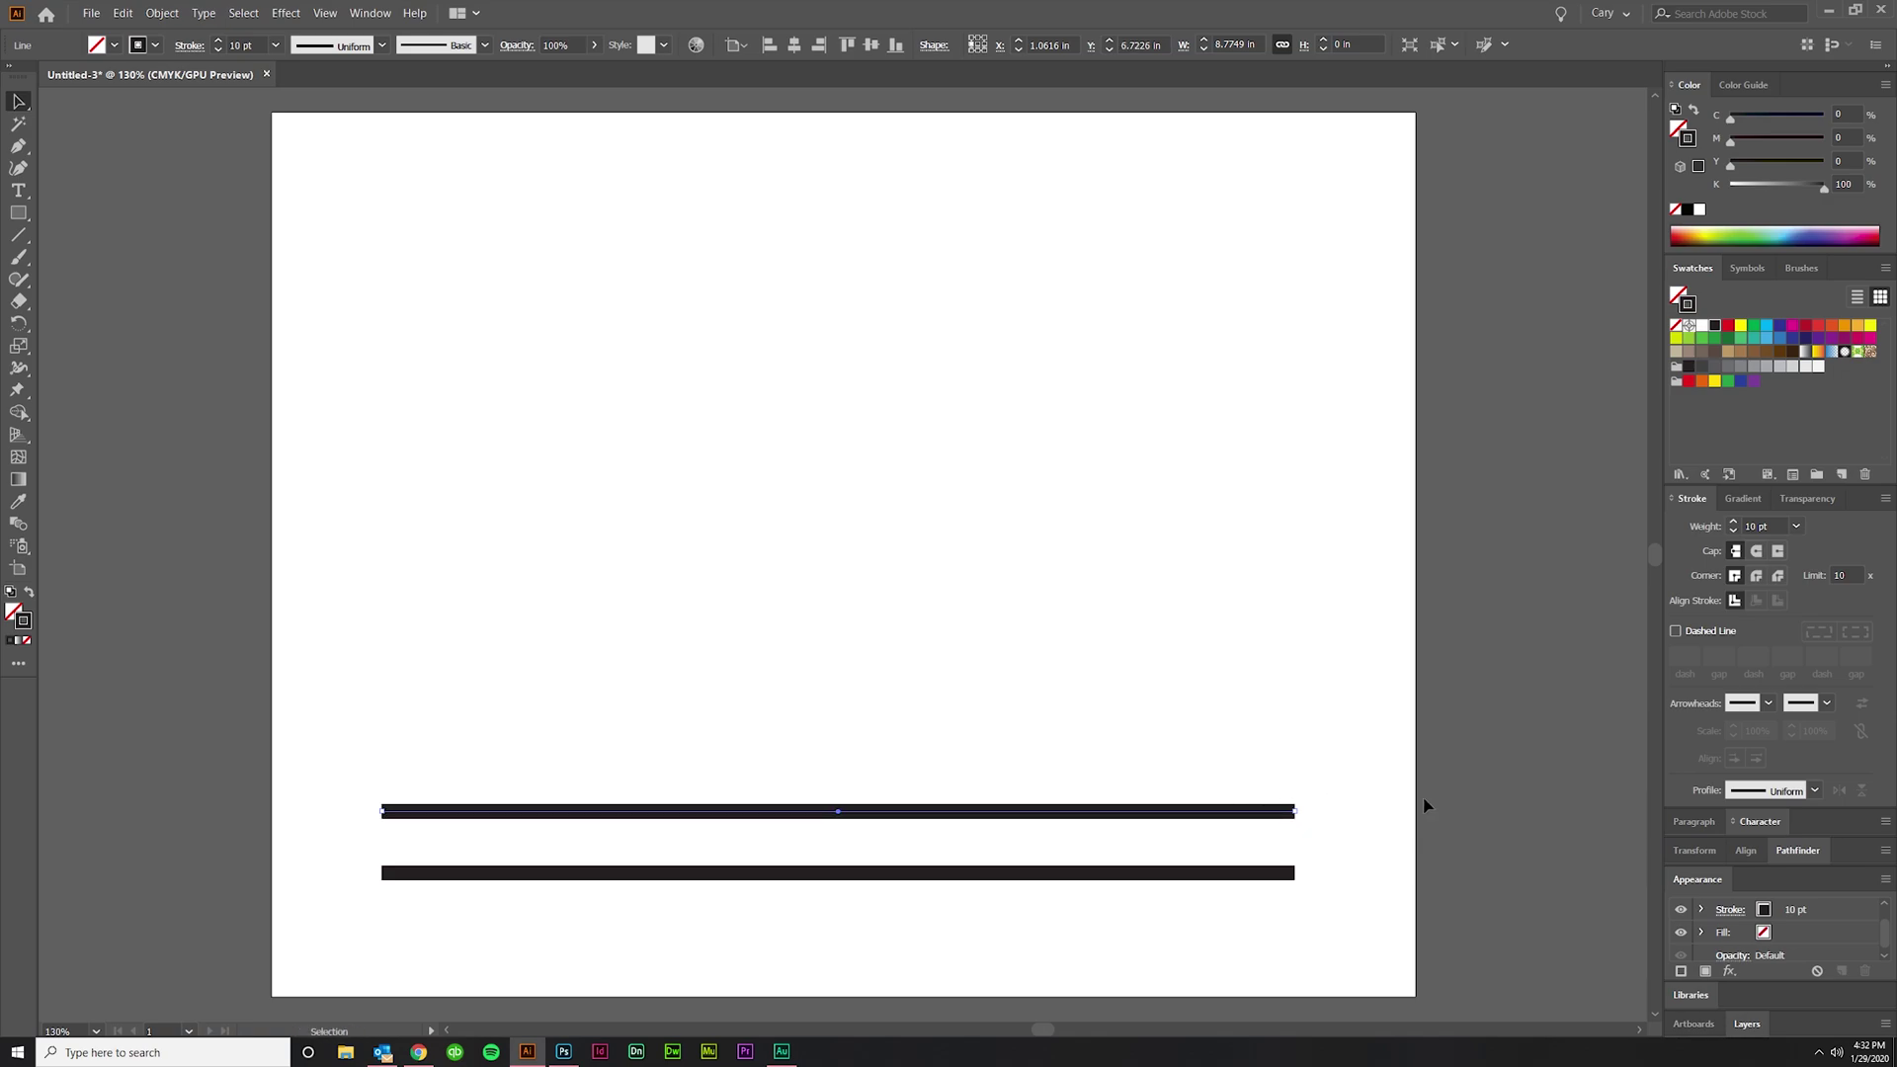
# Repeat the copy with Ctrl+D to complete a stack of evenly spaced lines.
pyautogui.hotkey('ctrl', 'd')
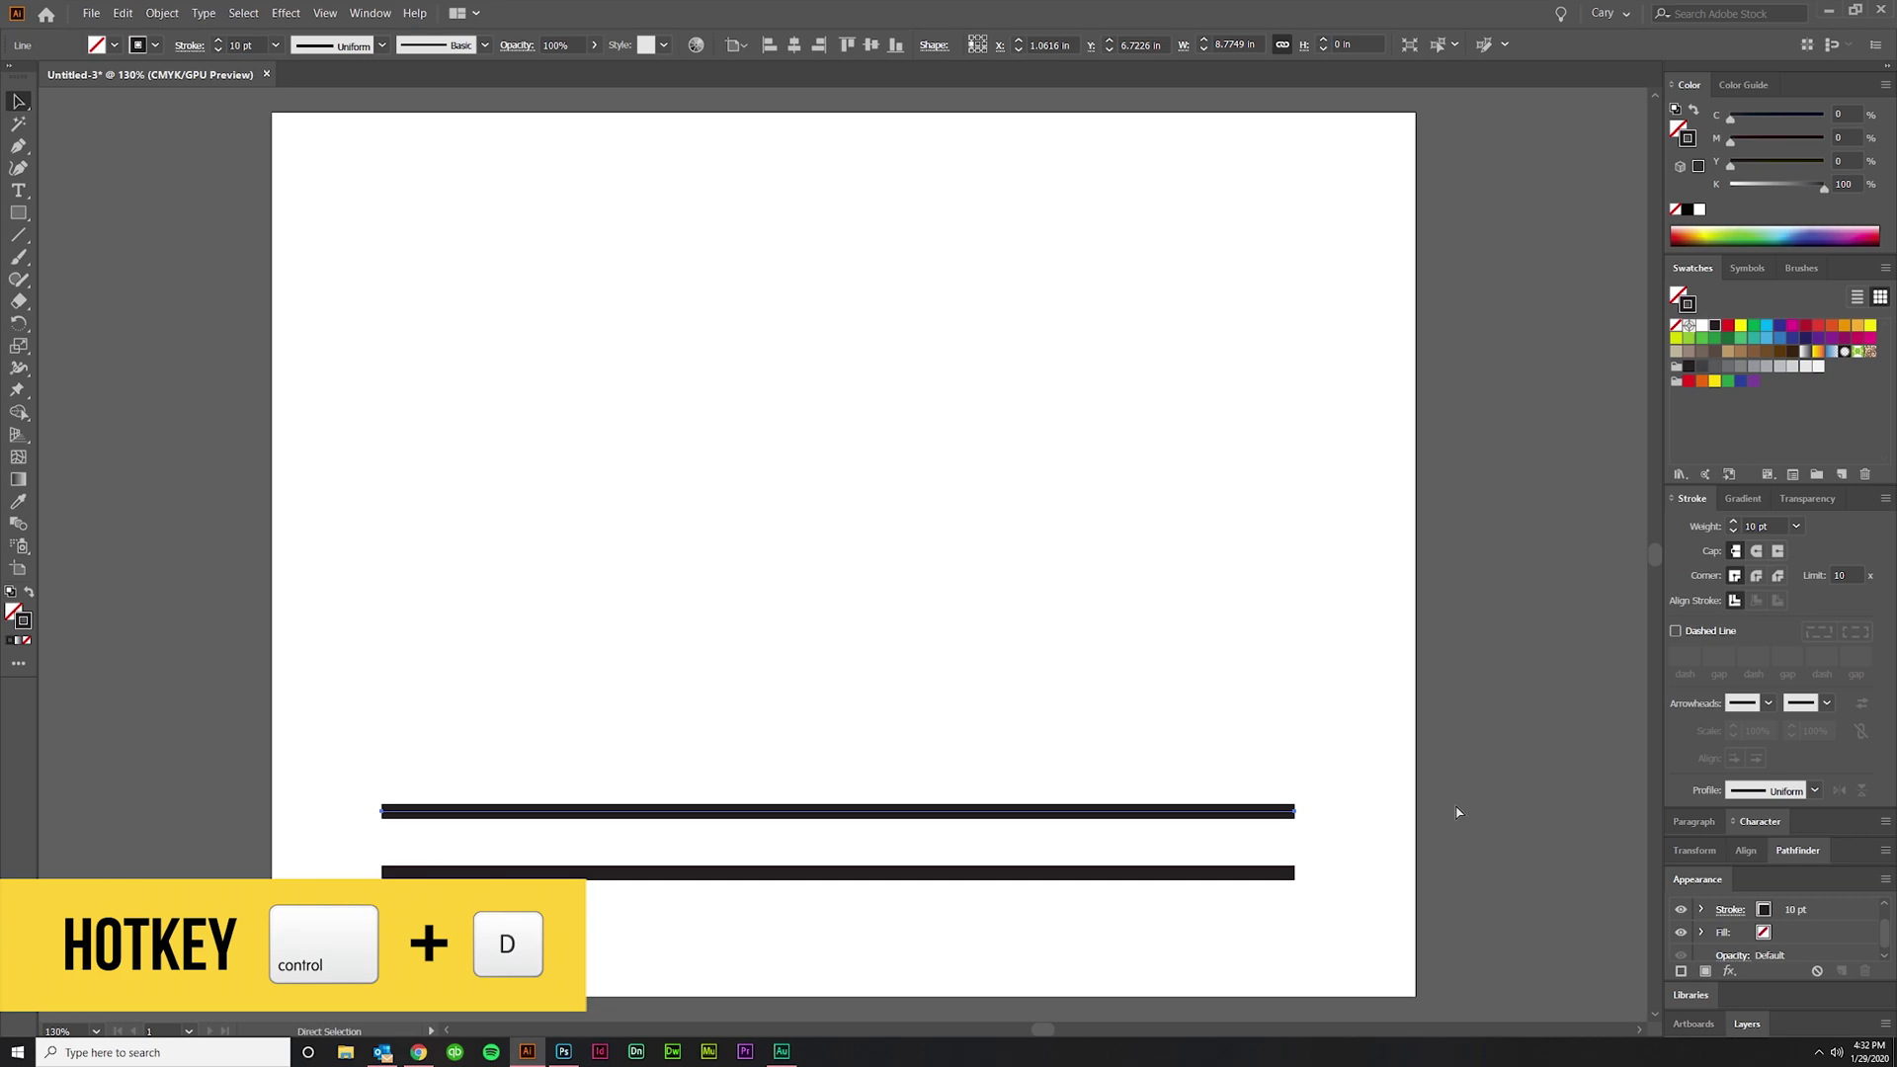
pyautogui.hotkey('ctrl', 'd')
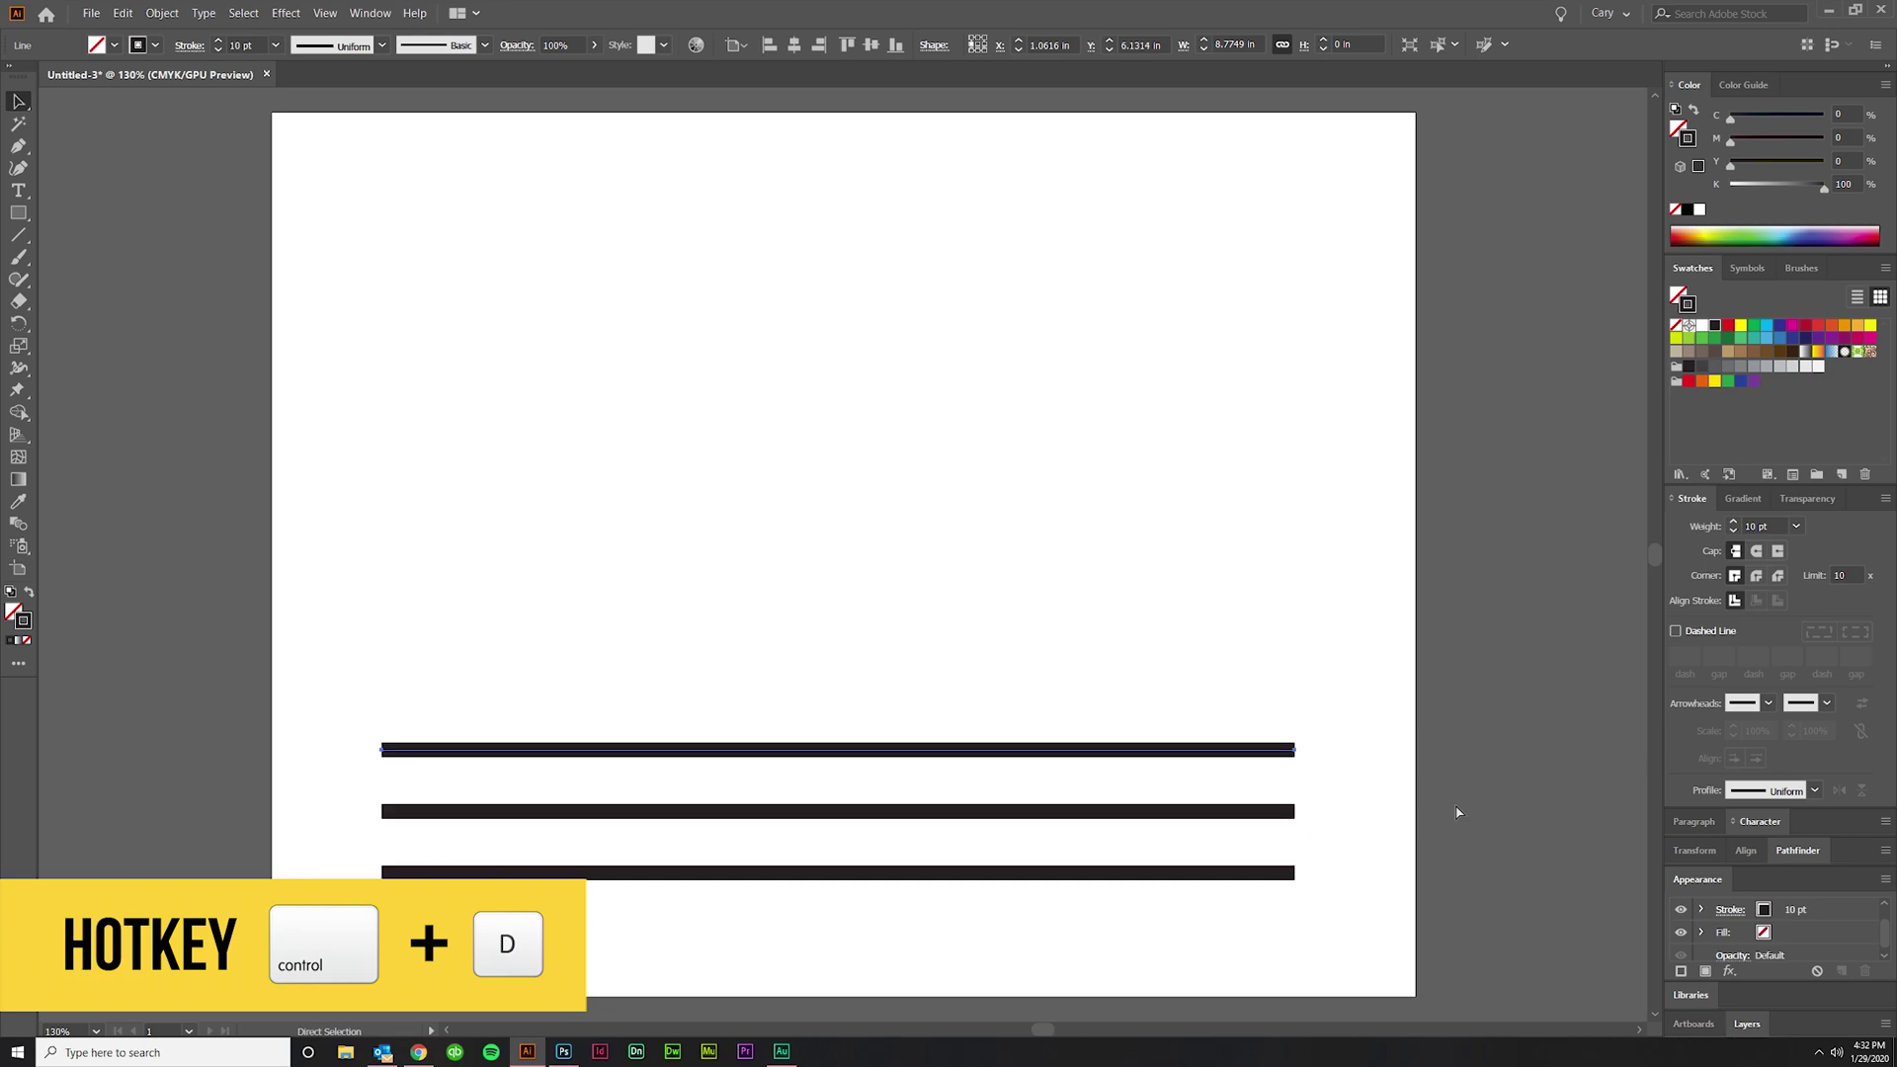
pyautogui.hotkey('ctrl', 'd')
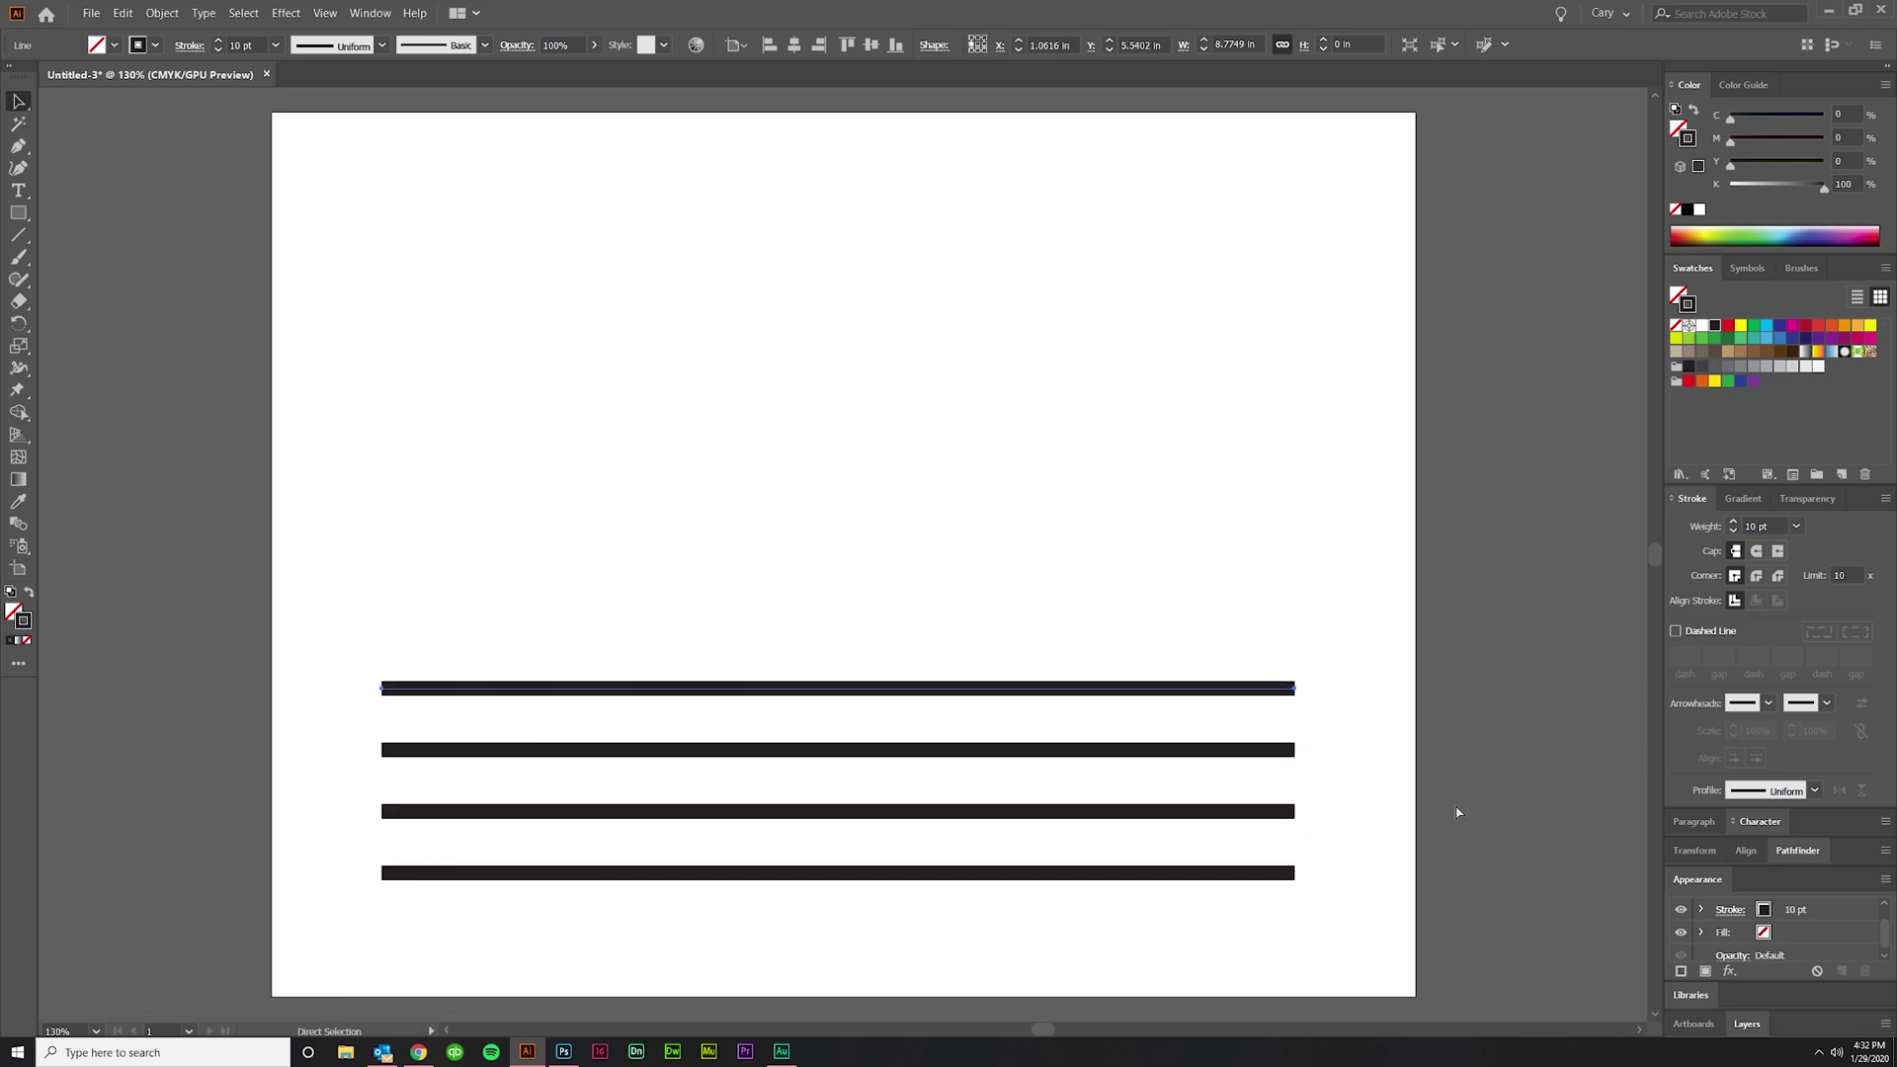
pyautogui.hotkey('ctrl', 'd')
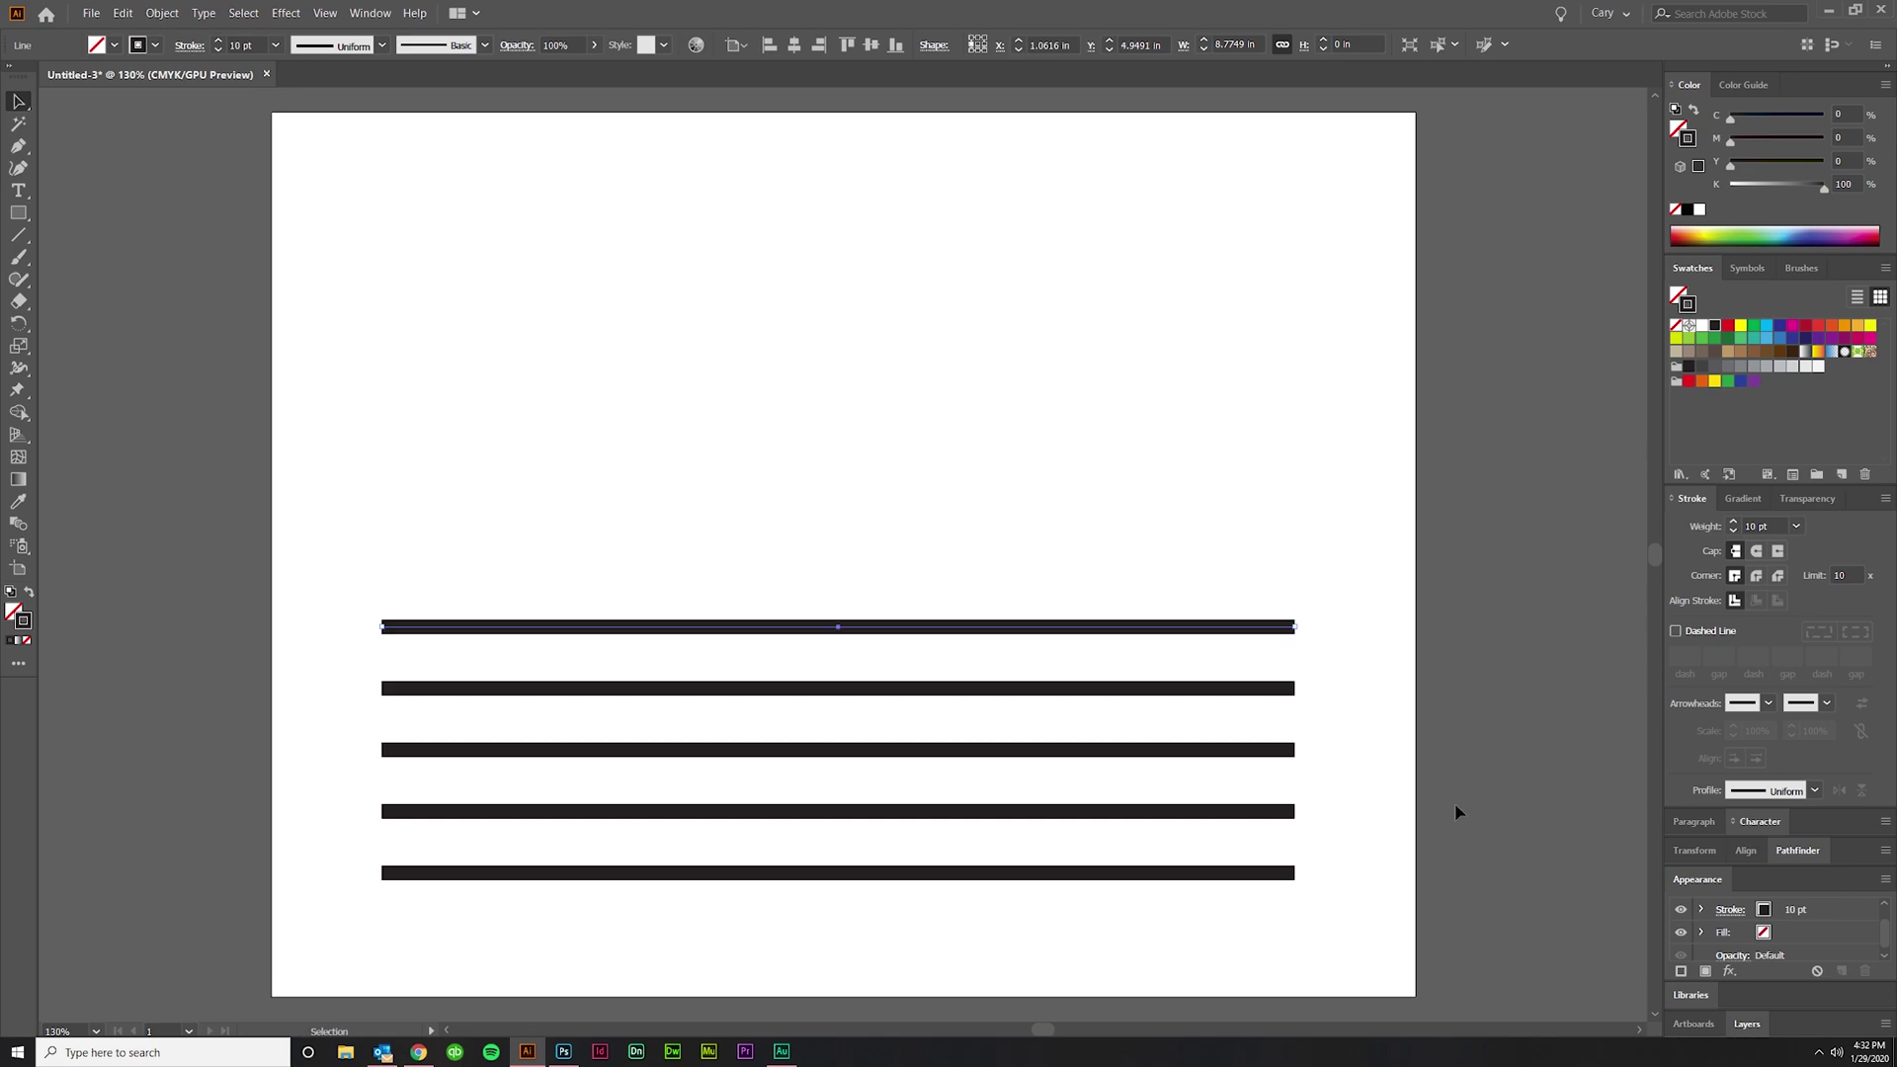
# Select all five lines and nudge them up toward the page centre.
pyautogui.click(1453, 832)
pyautogui.moveTo(1394, 957); pyautogui.dragTo(669, 505)
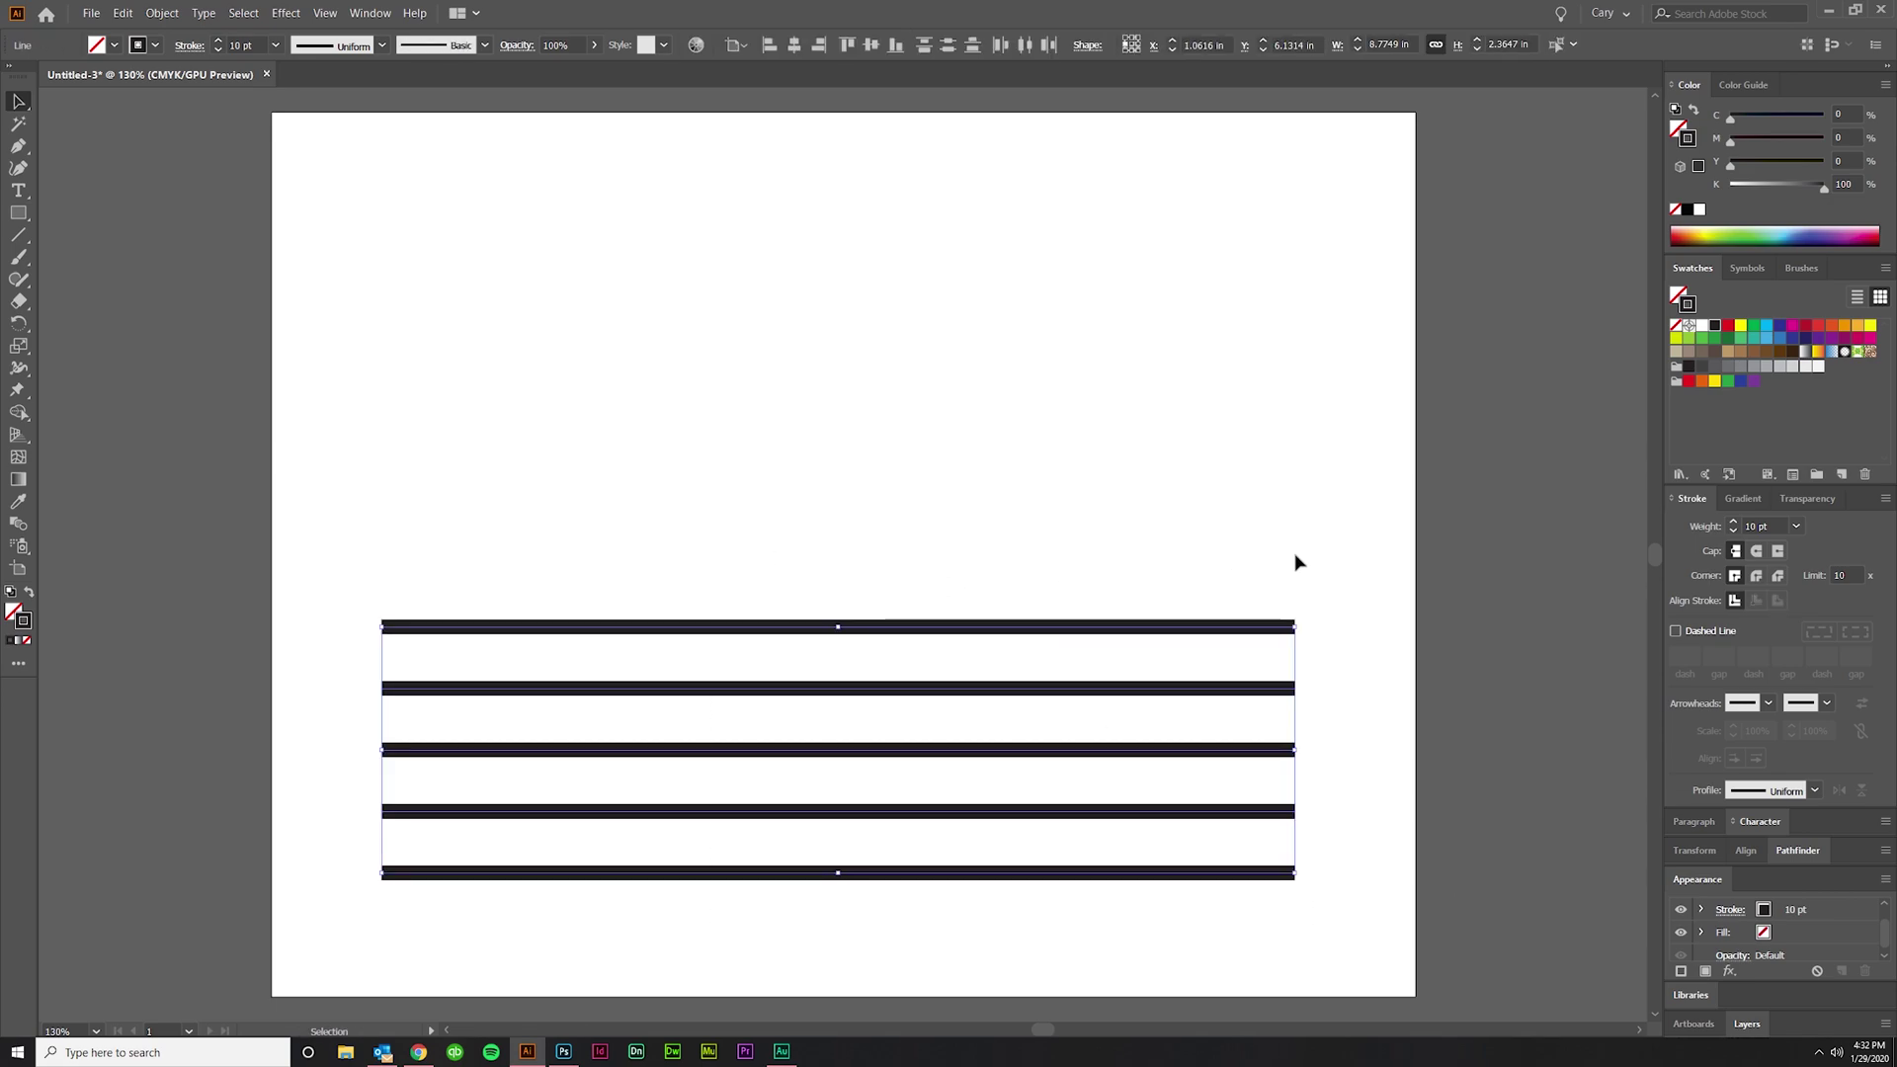
pyautogui.press('Up')
pyautogui.press('Up')
pyautogui.press('Up')
pyautogui.press('Up')
pyautogui.press('Up')
pyautogui.press('Up')
pyautogui.press('Up')
pyautogui.press('Up')
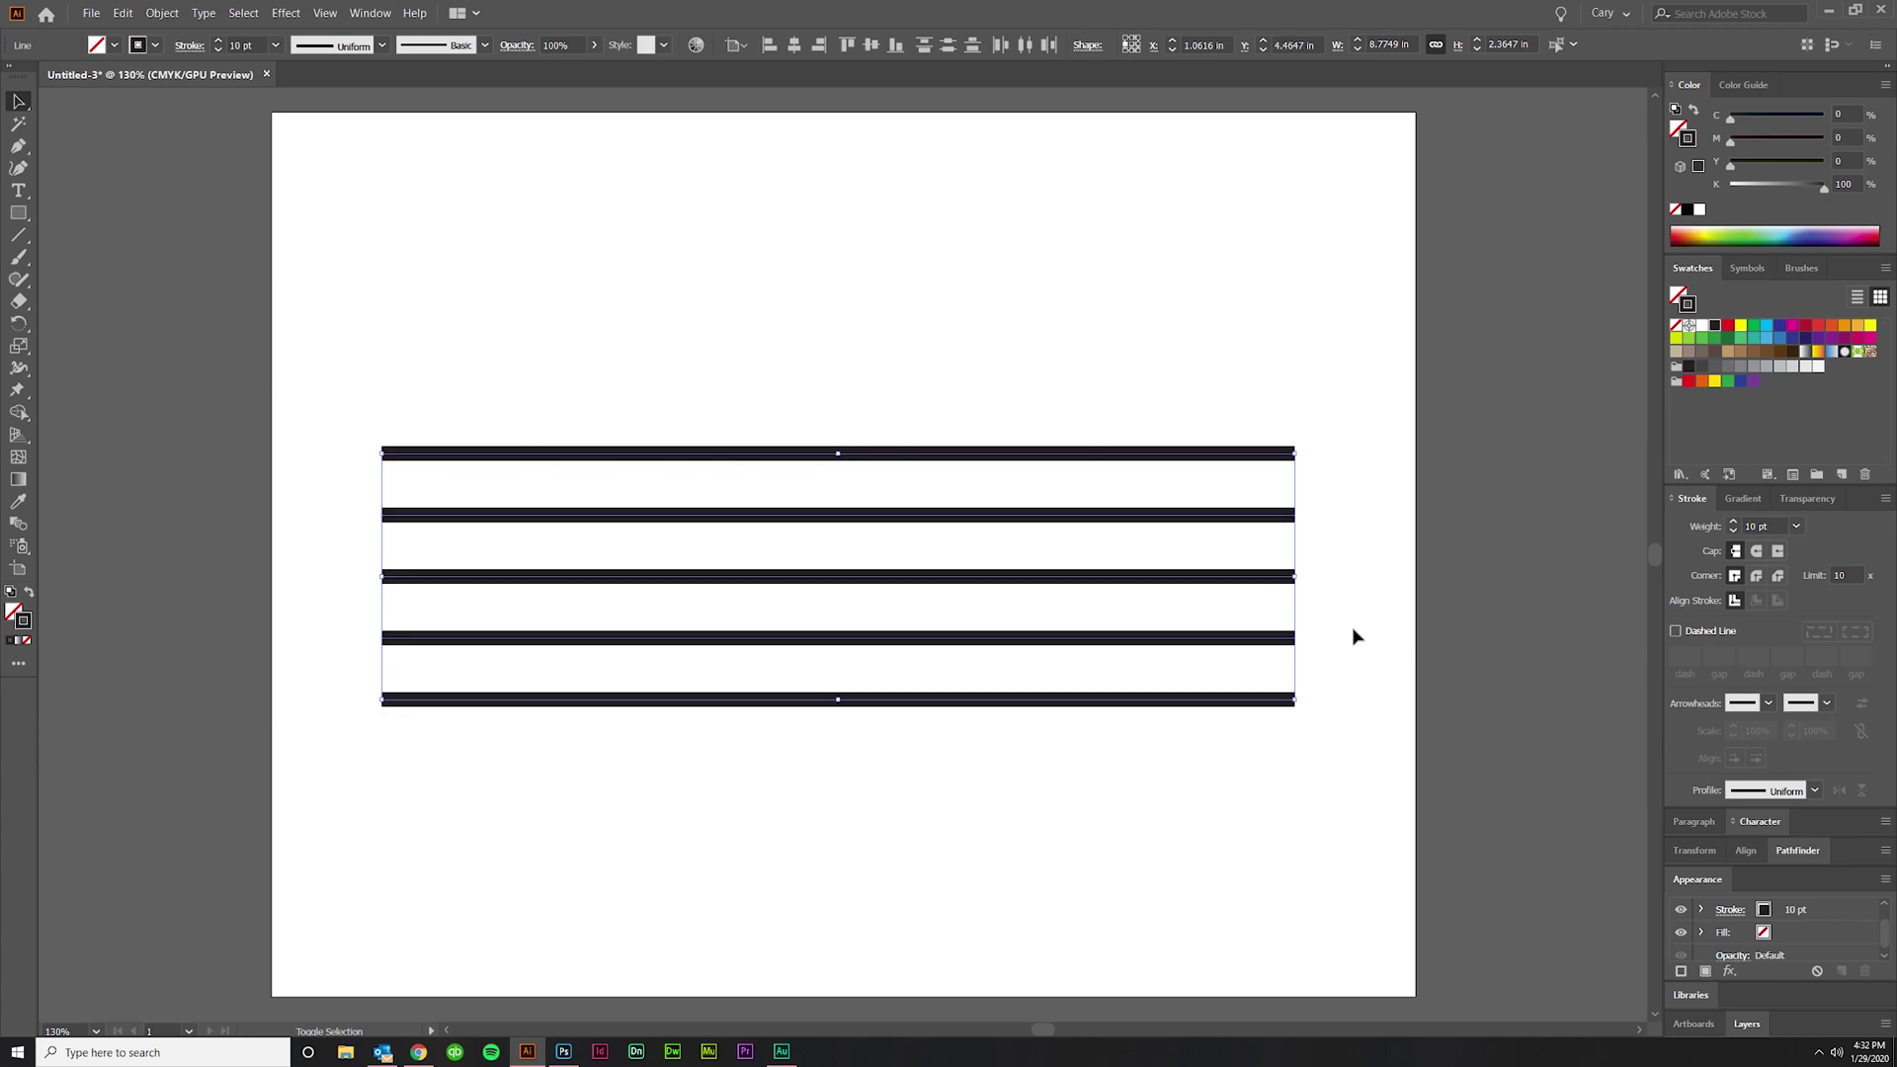
# Apply the Zig Zag effect to the five lines with preview turned on.
pyautogui.click(286, 13)
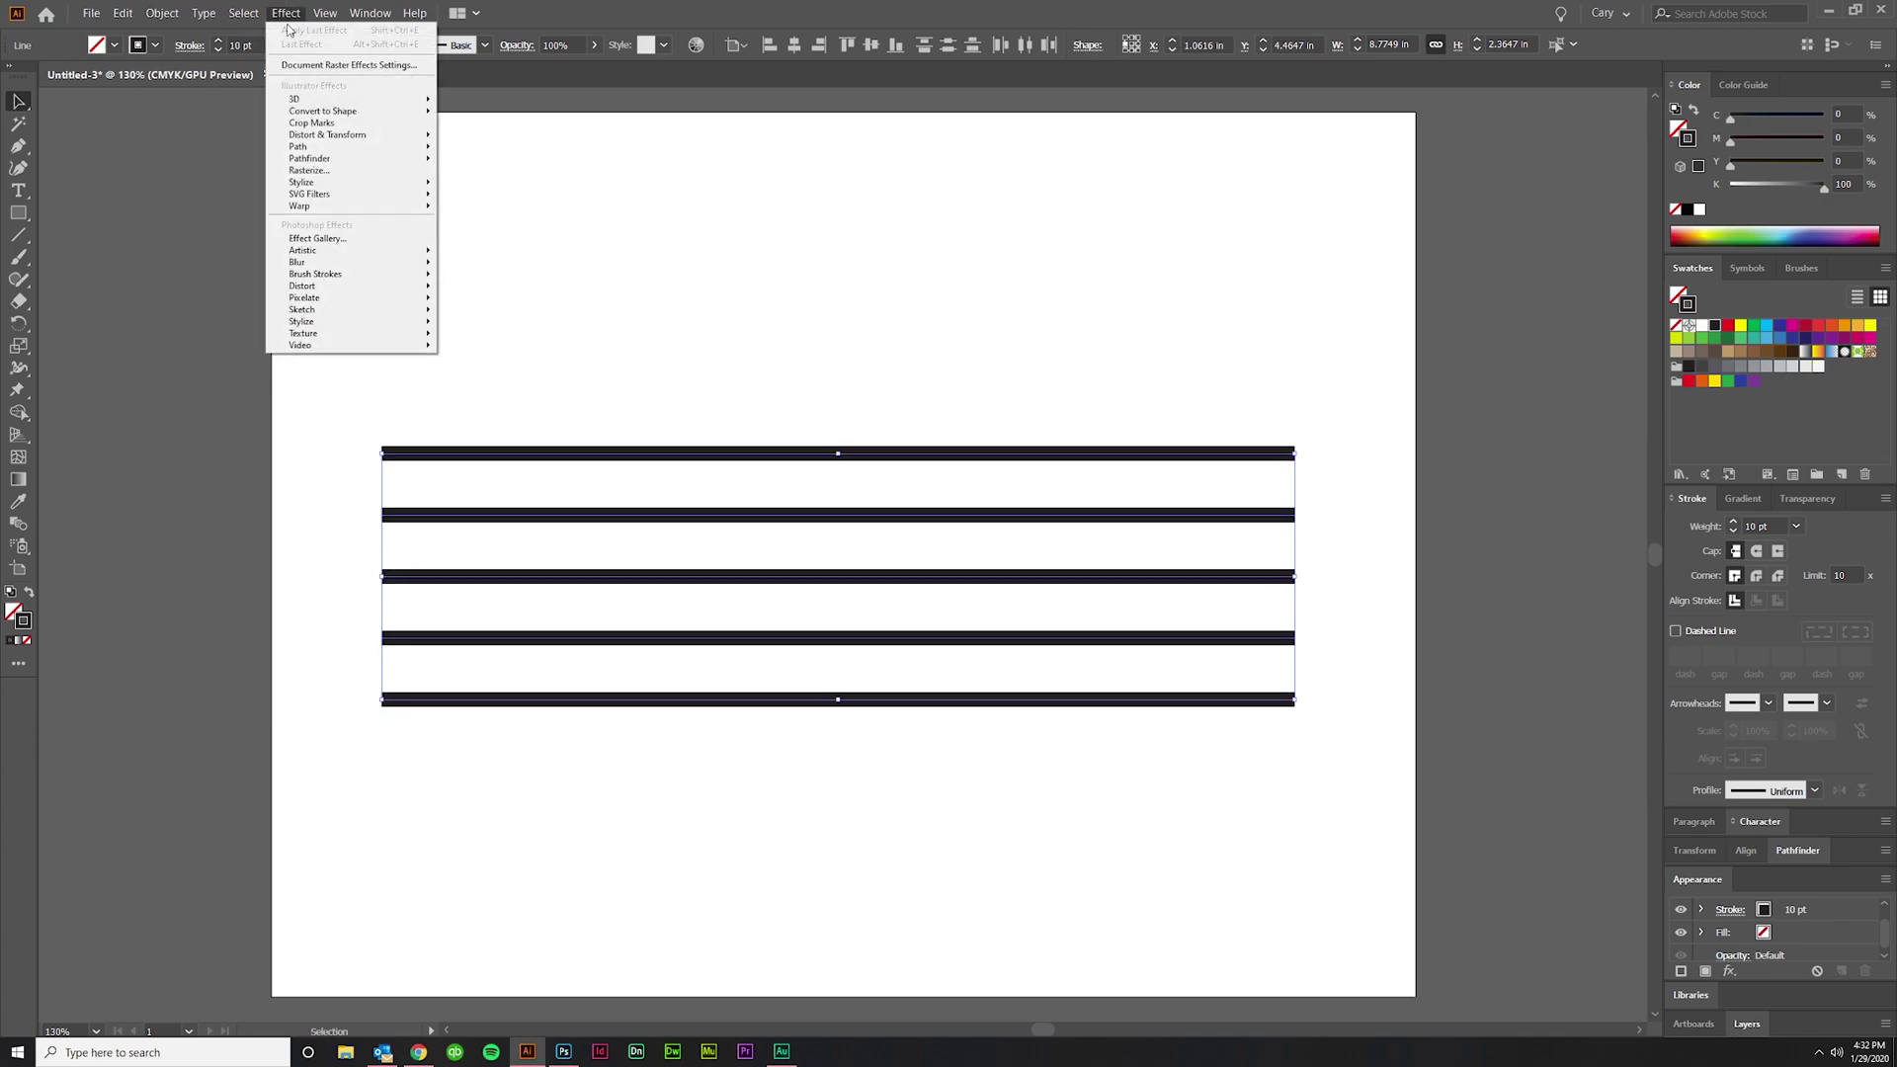
pyautogui.moveTo(329, 135)
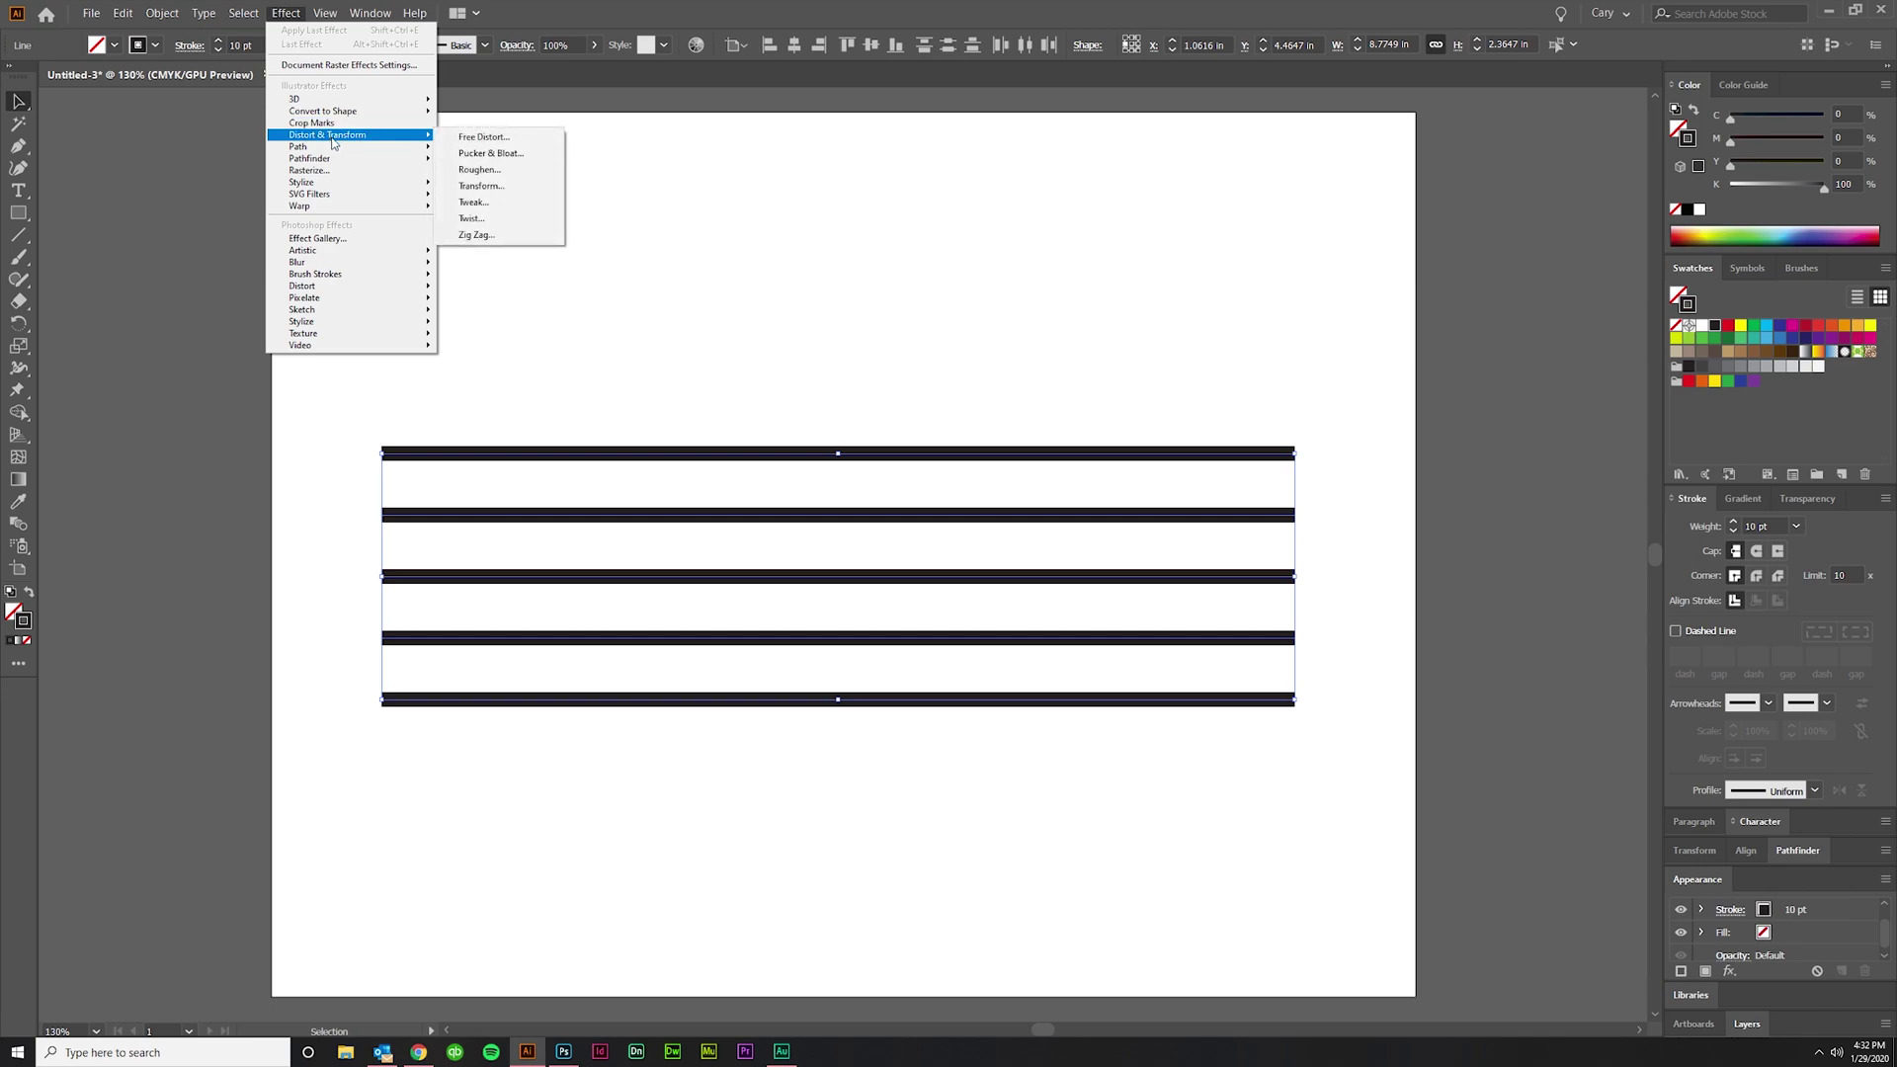
pyautogui.click(494, 238)
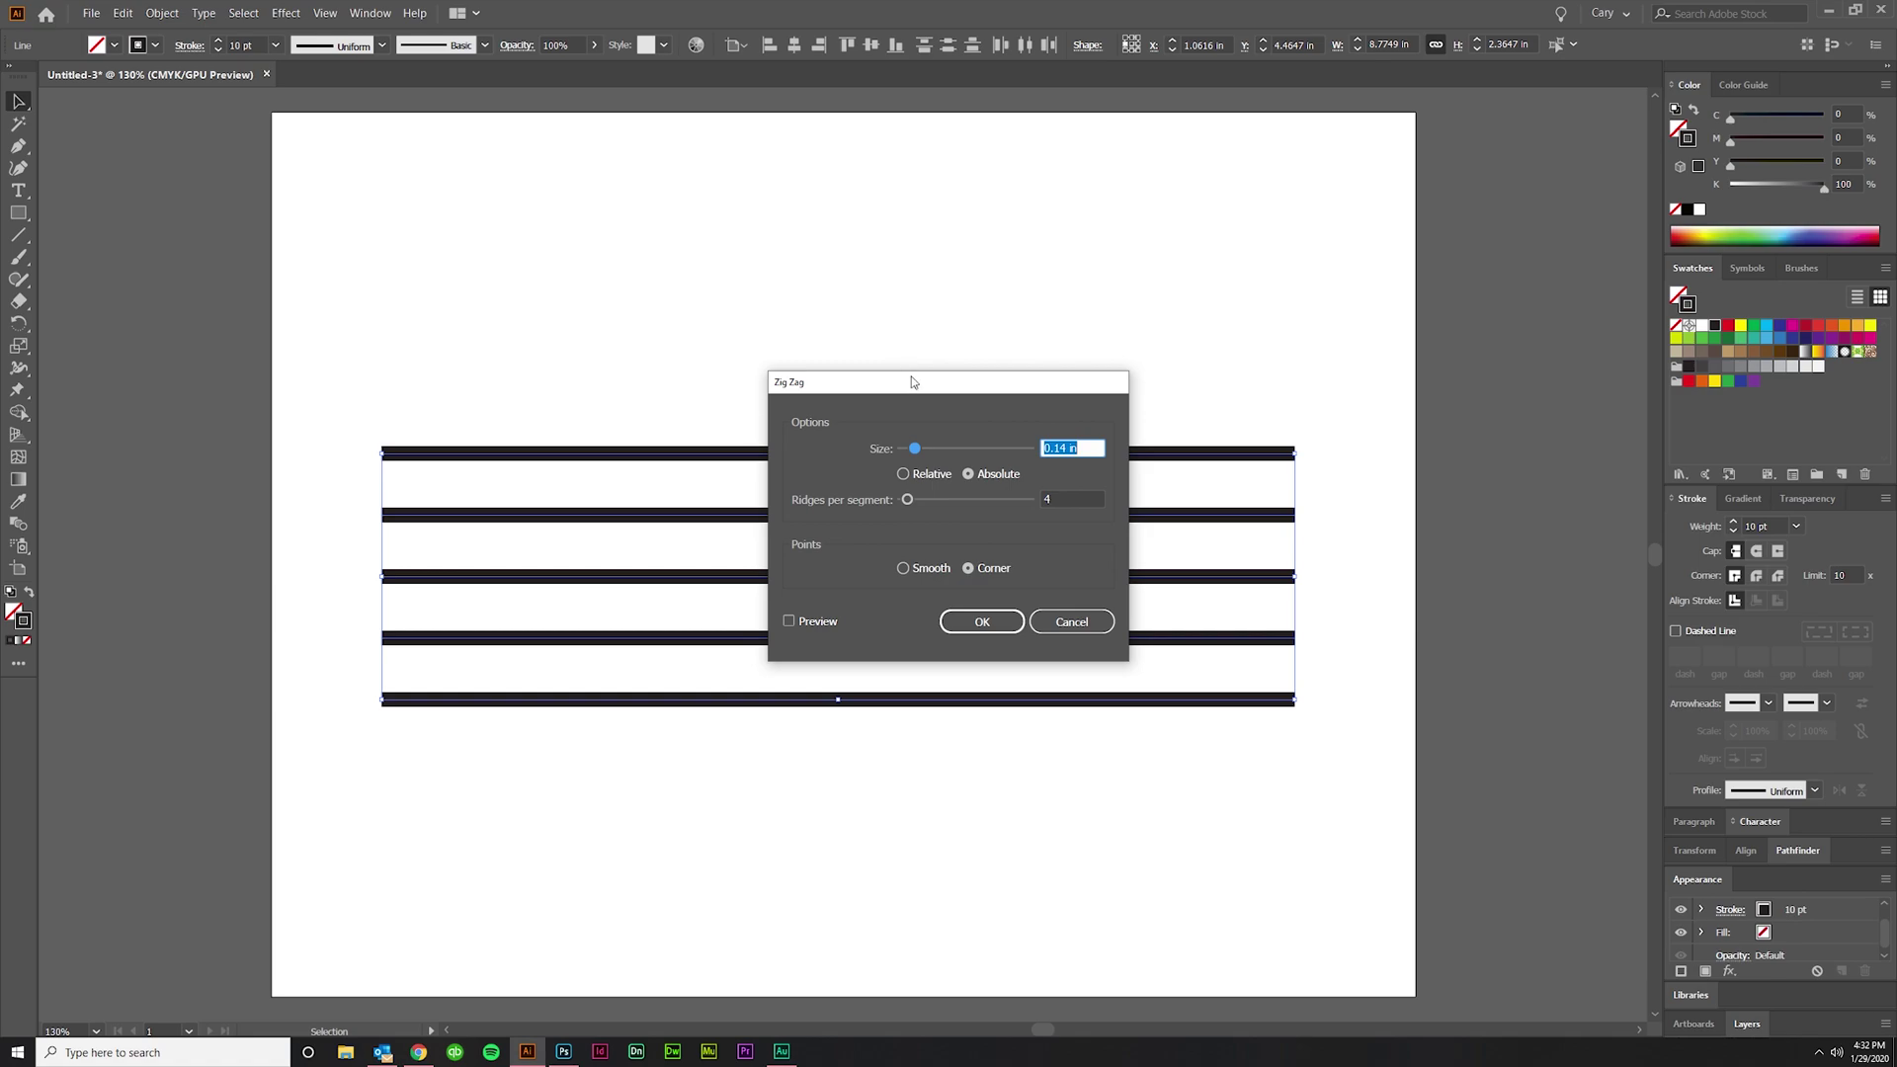
pyautogui.moveTo(909, 379)
pyautogui.mouseDown()
pyautogui.moveTo(1183, 323)
pyautogui.moveTo(1445, 131)
pyautogui.mouseUp()
pyautogui.click(1317, 366)
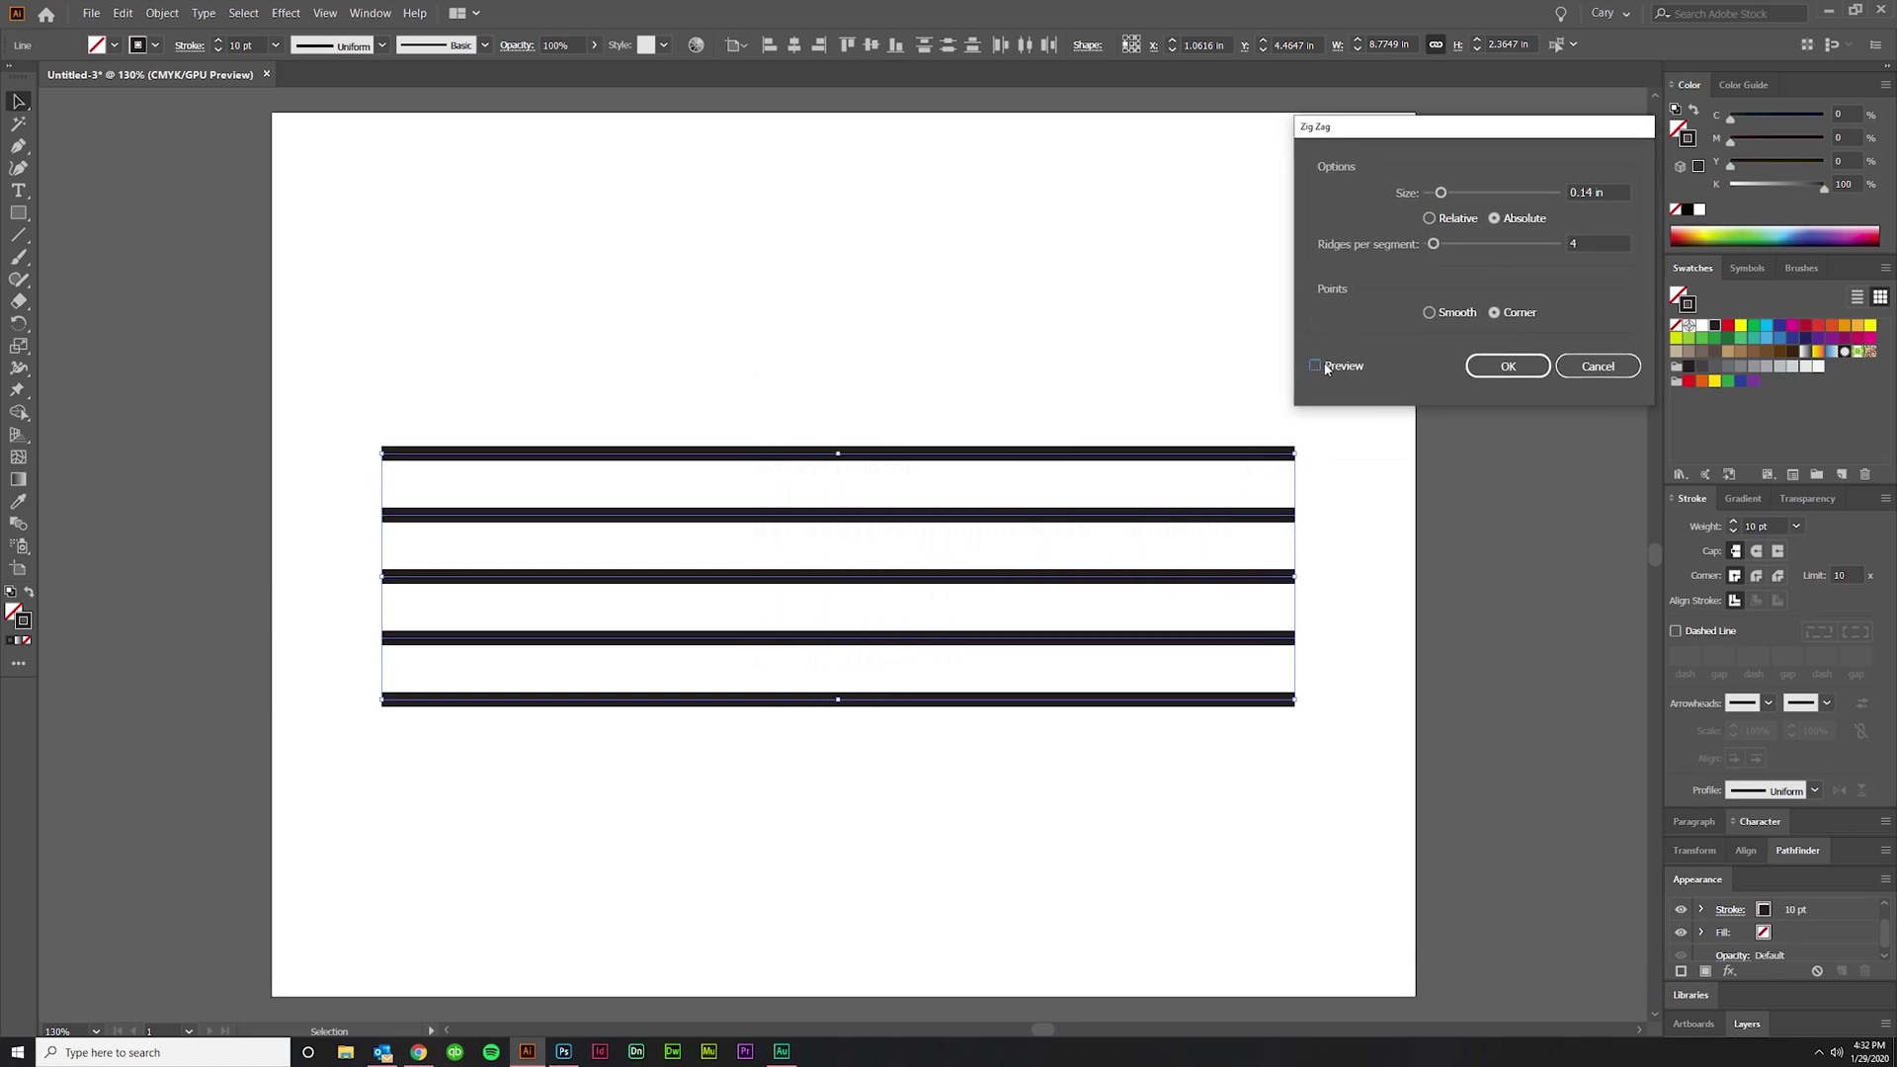
pyautogui.click(1598, 194)
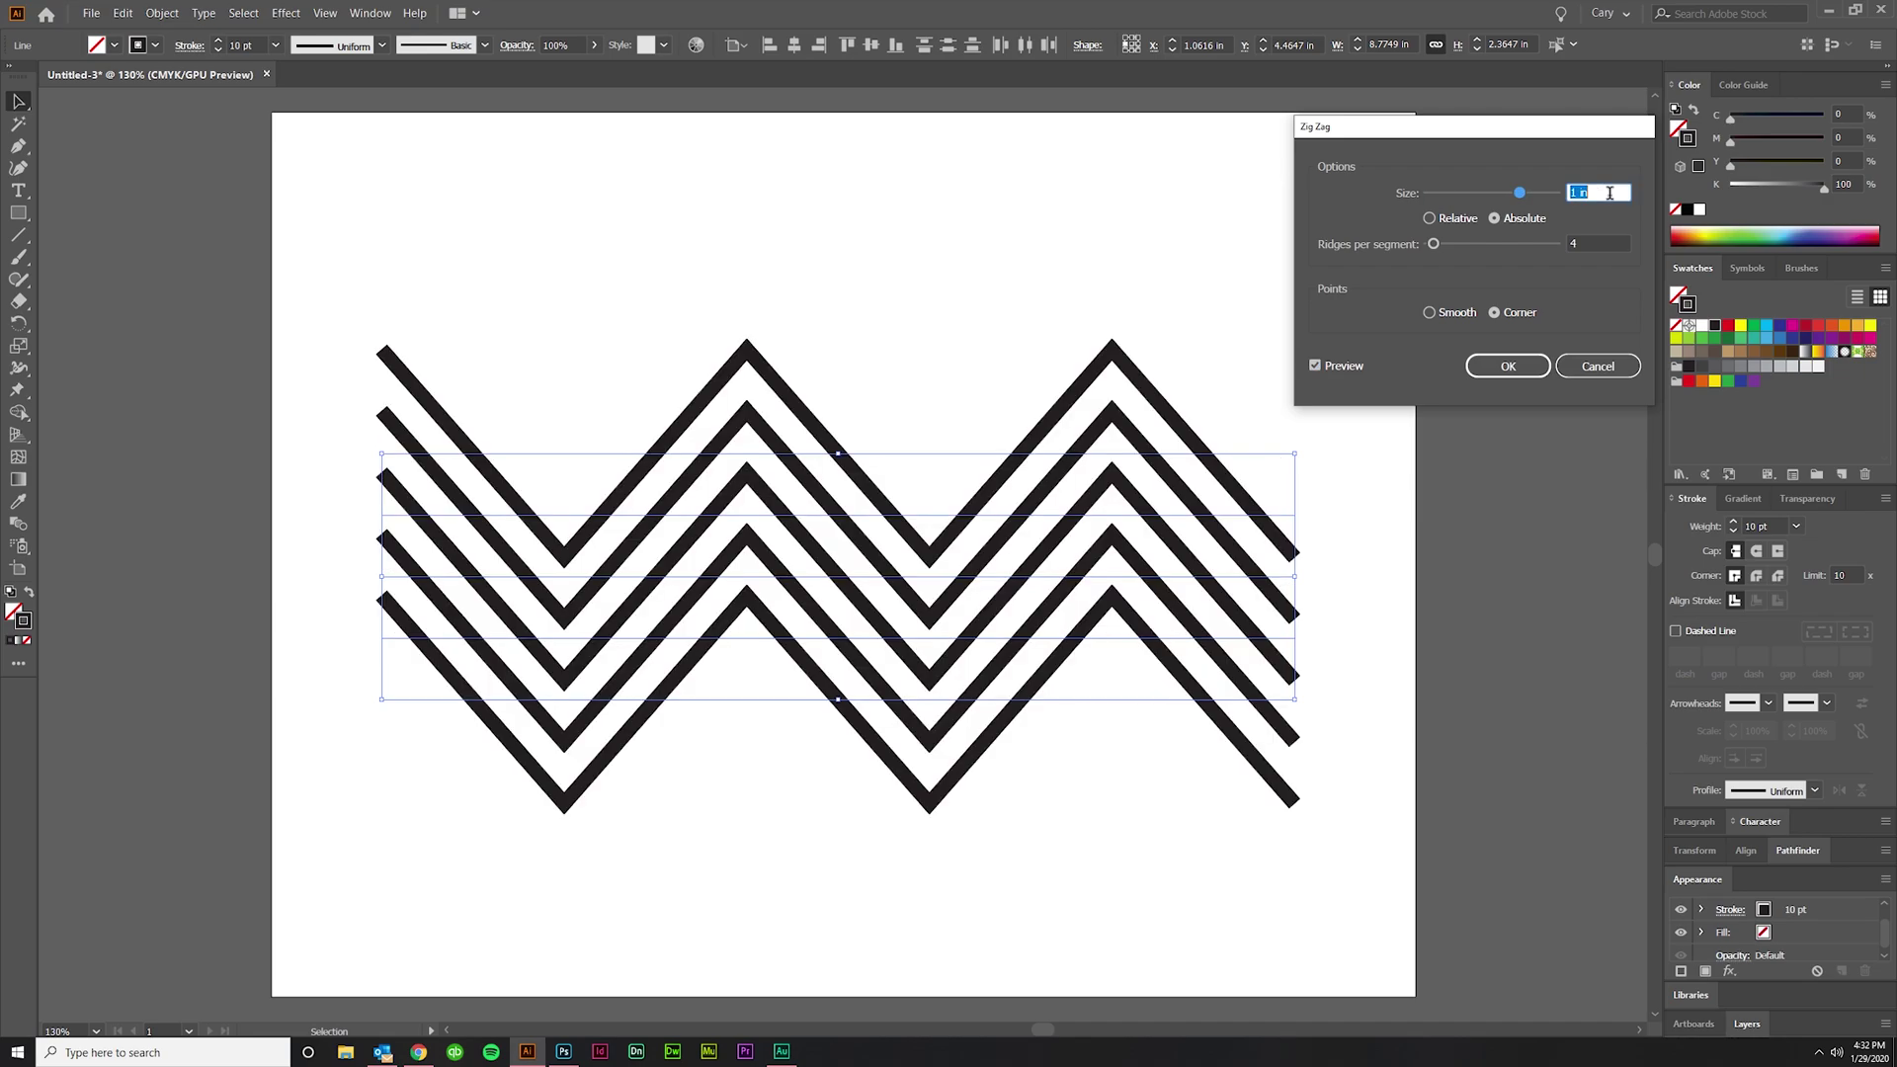
pyautogui.write('1')
pyautogui.press('Tab')
# Set the zigzag to Smooth points with a 0.5 in size.
pyautogui.click(1429, 314)
pyautogui.click(1603, 195)
pyautogui.write('0.5')
pyautogui.press('Tab')
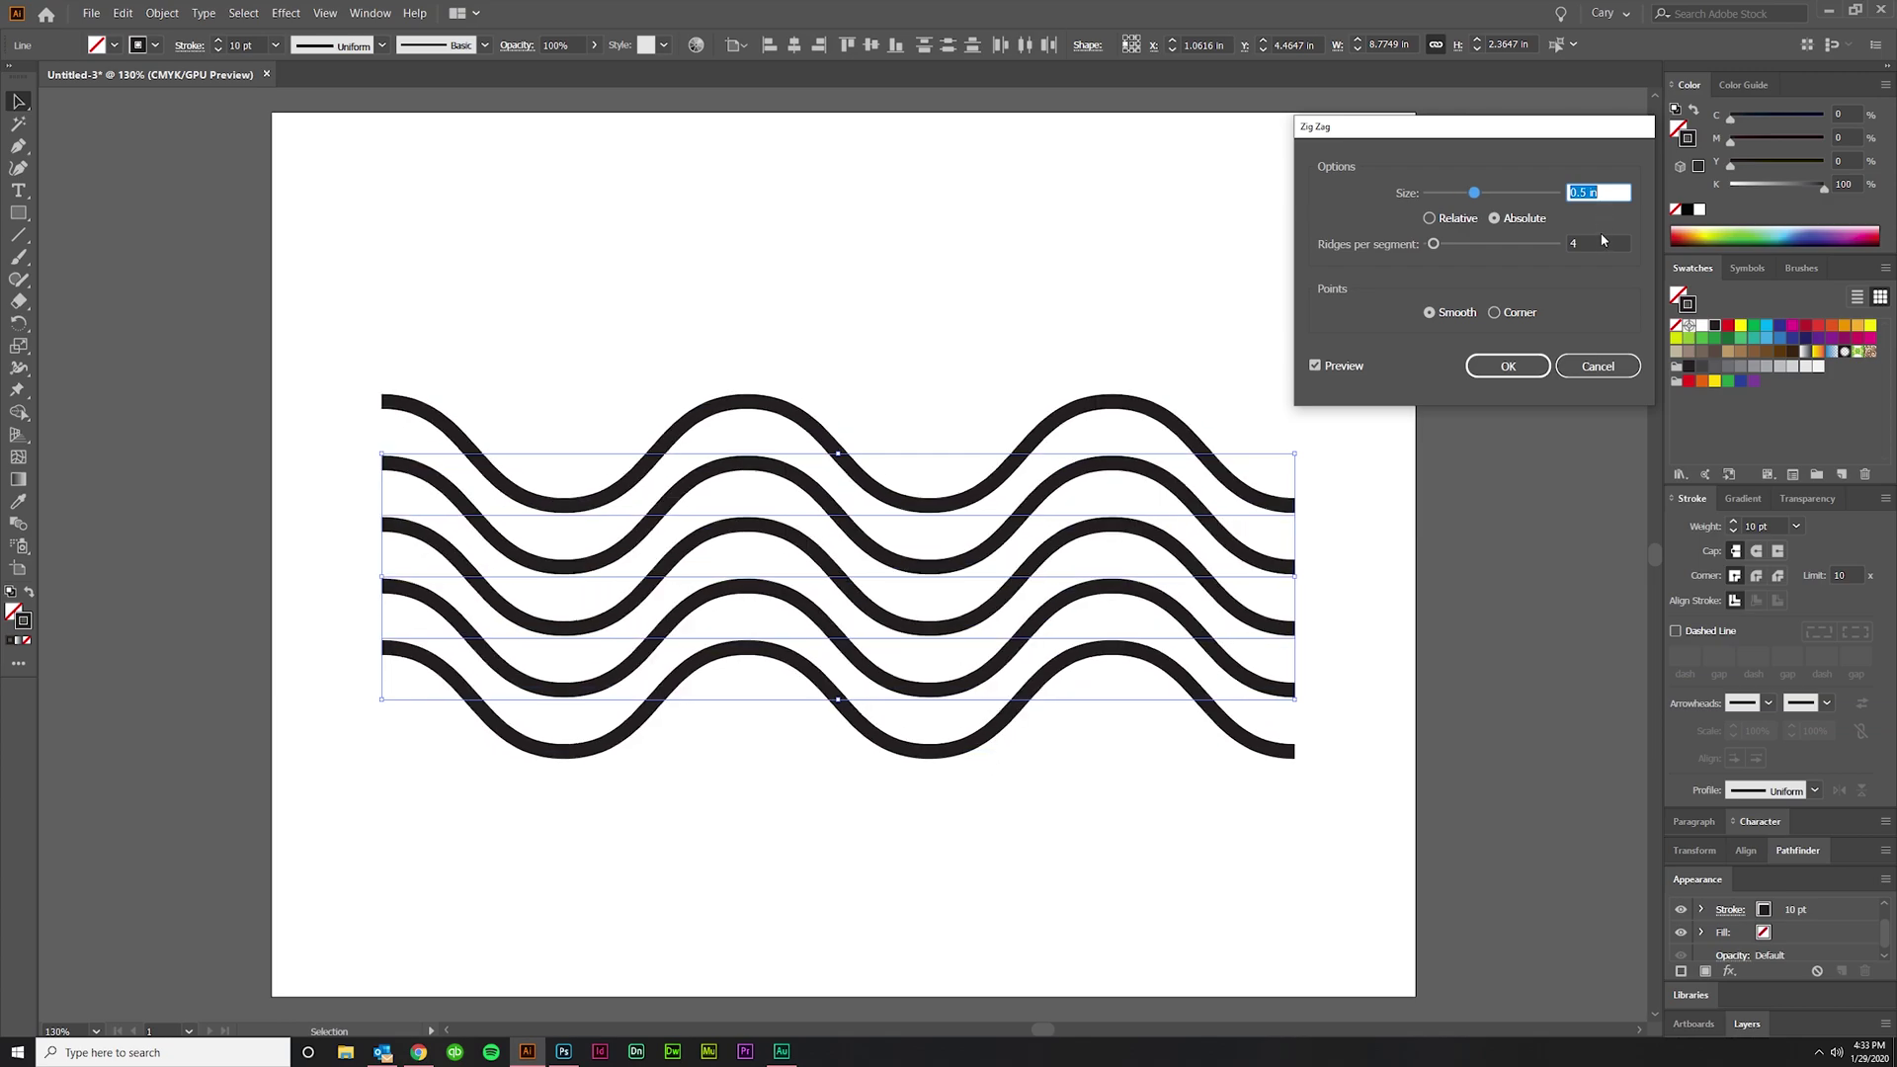
pyautogui.press('Tab')
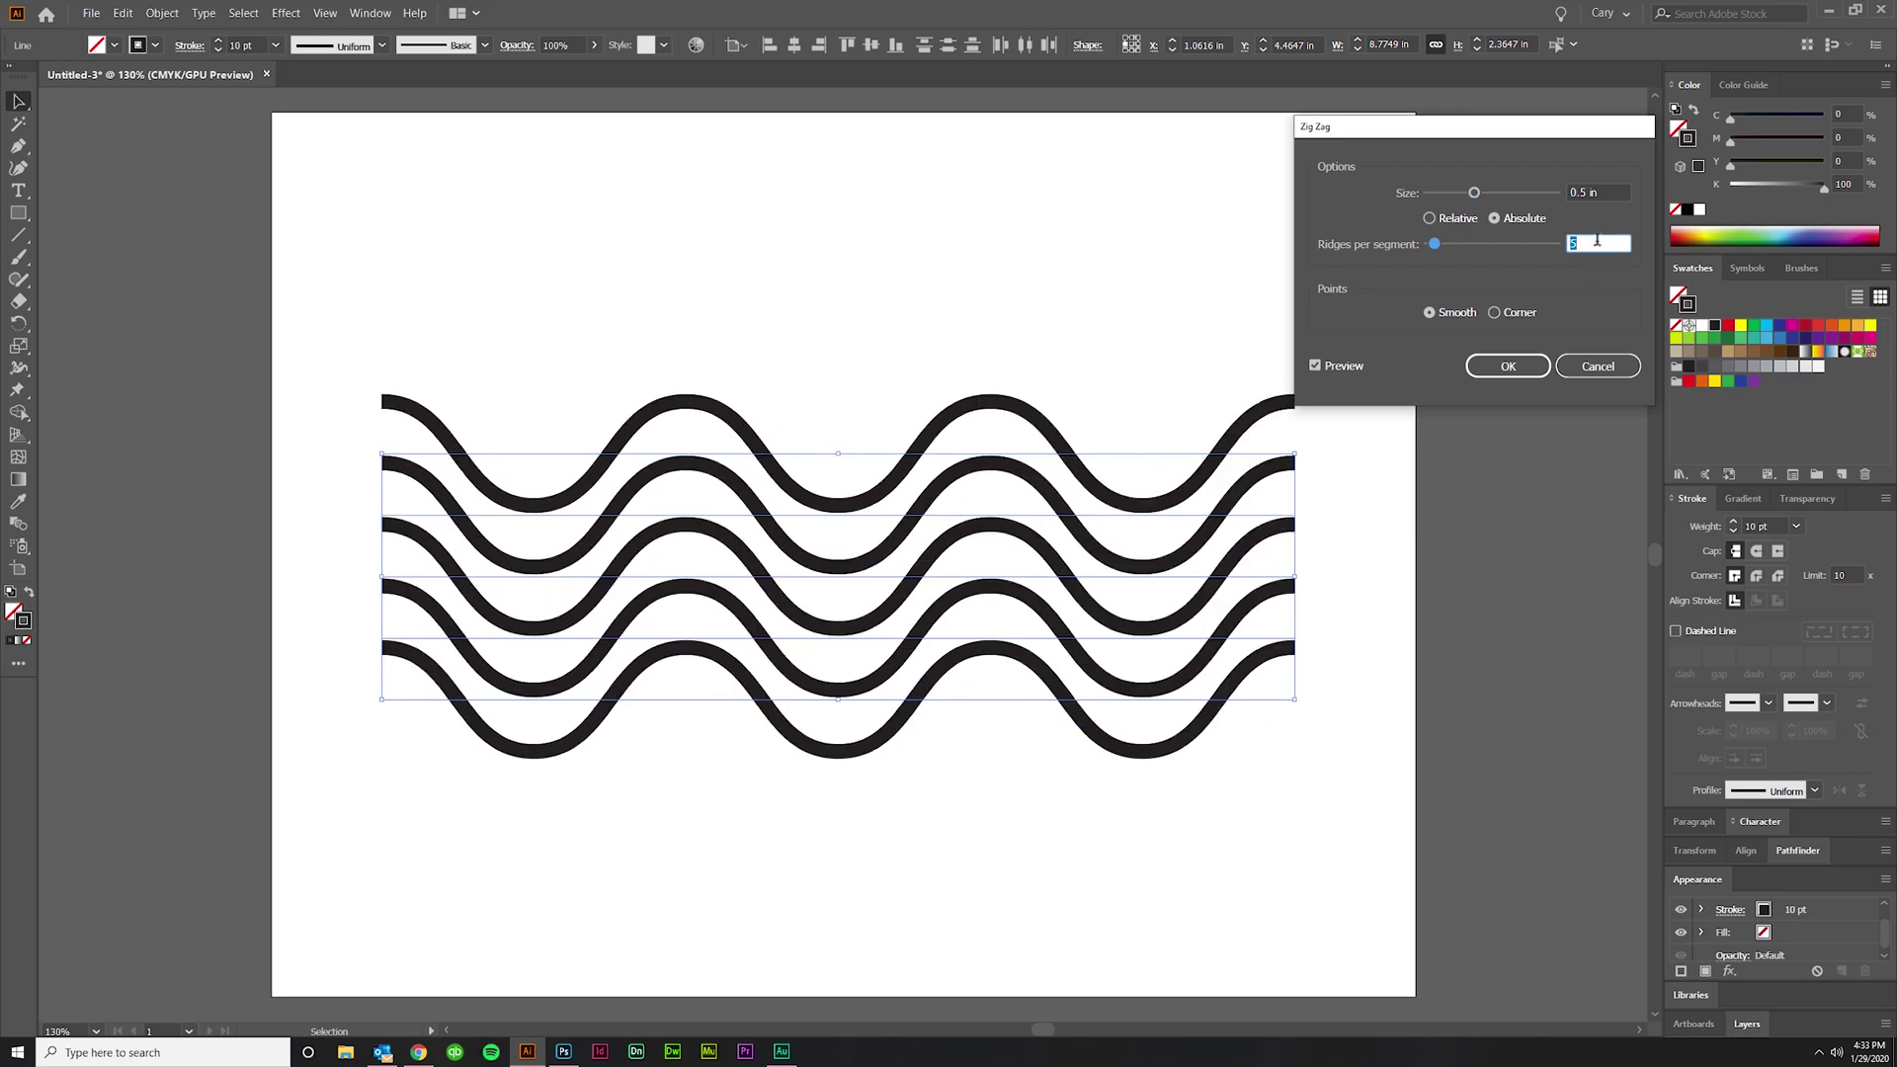
# Set ridges per segment to 10, apply the effect, and deselect.
pyautogui.press('Up')
pyautogui.press('Up')
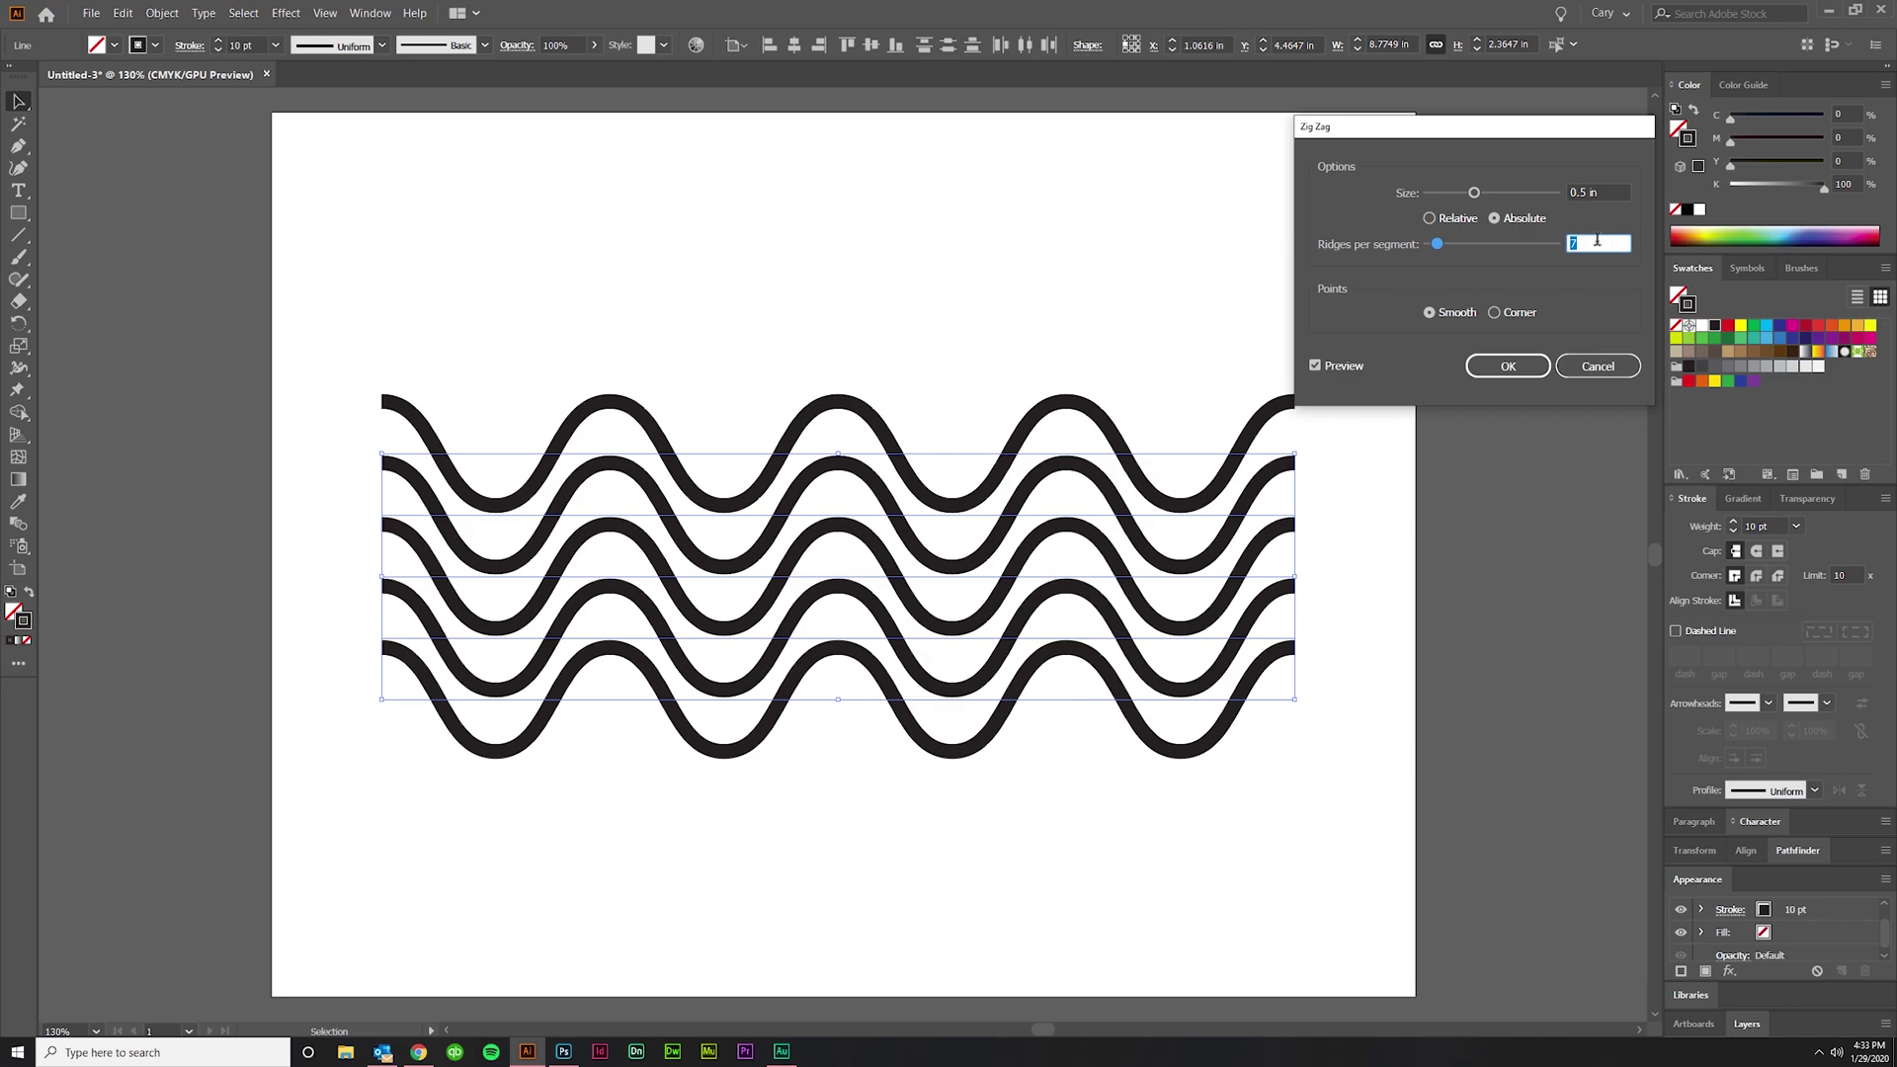
pyautogui.press('Up')
pyautogui.press('Up')
pyautogui.press('Up')
pyautogui.press('Up')
pyautogui.press('Up')
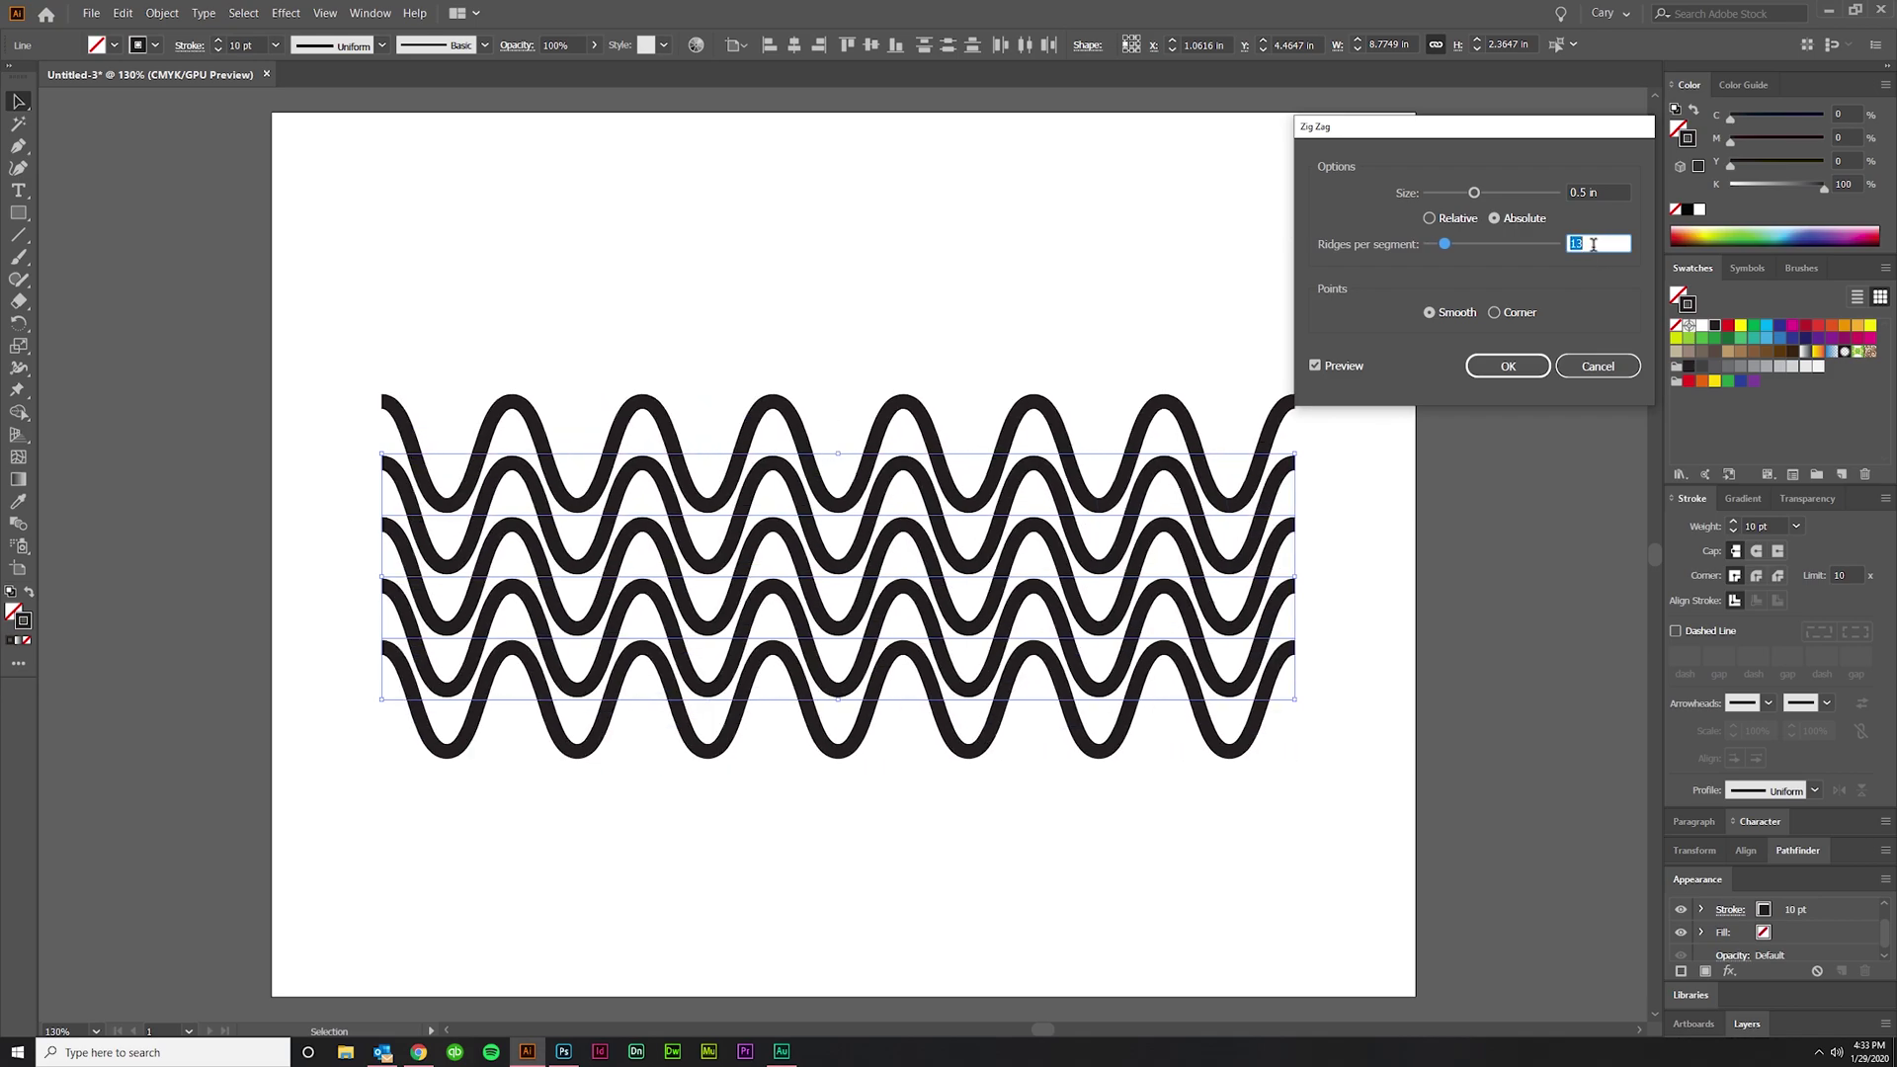
pyautogui.press('Up')
pyautogui.press('Up')
pyautogui.press('Down')
pyautogui.press('Down')
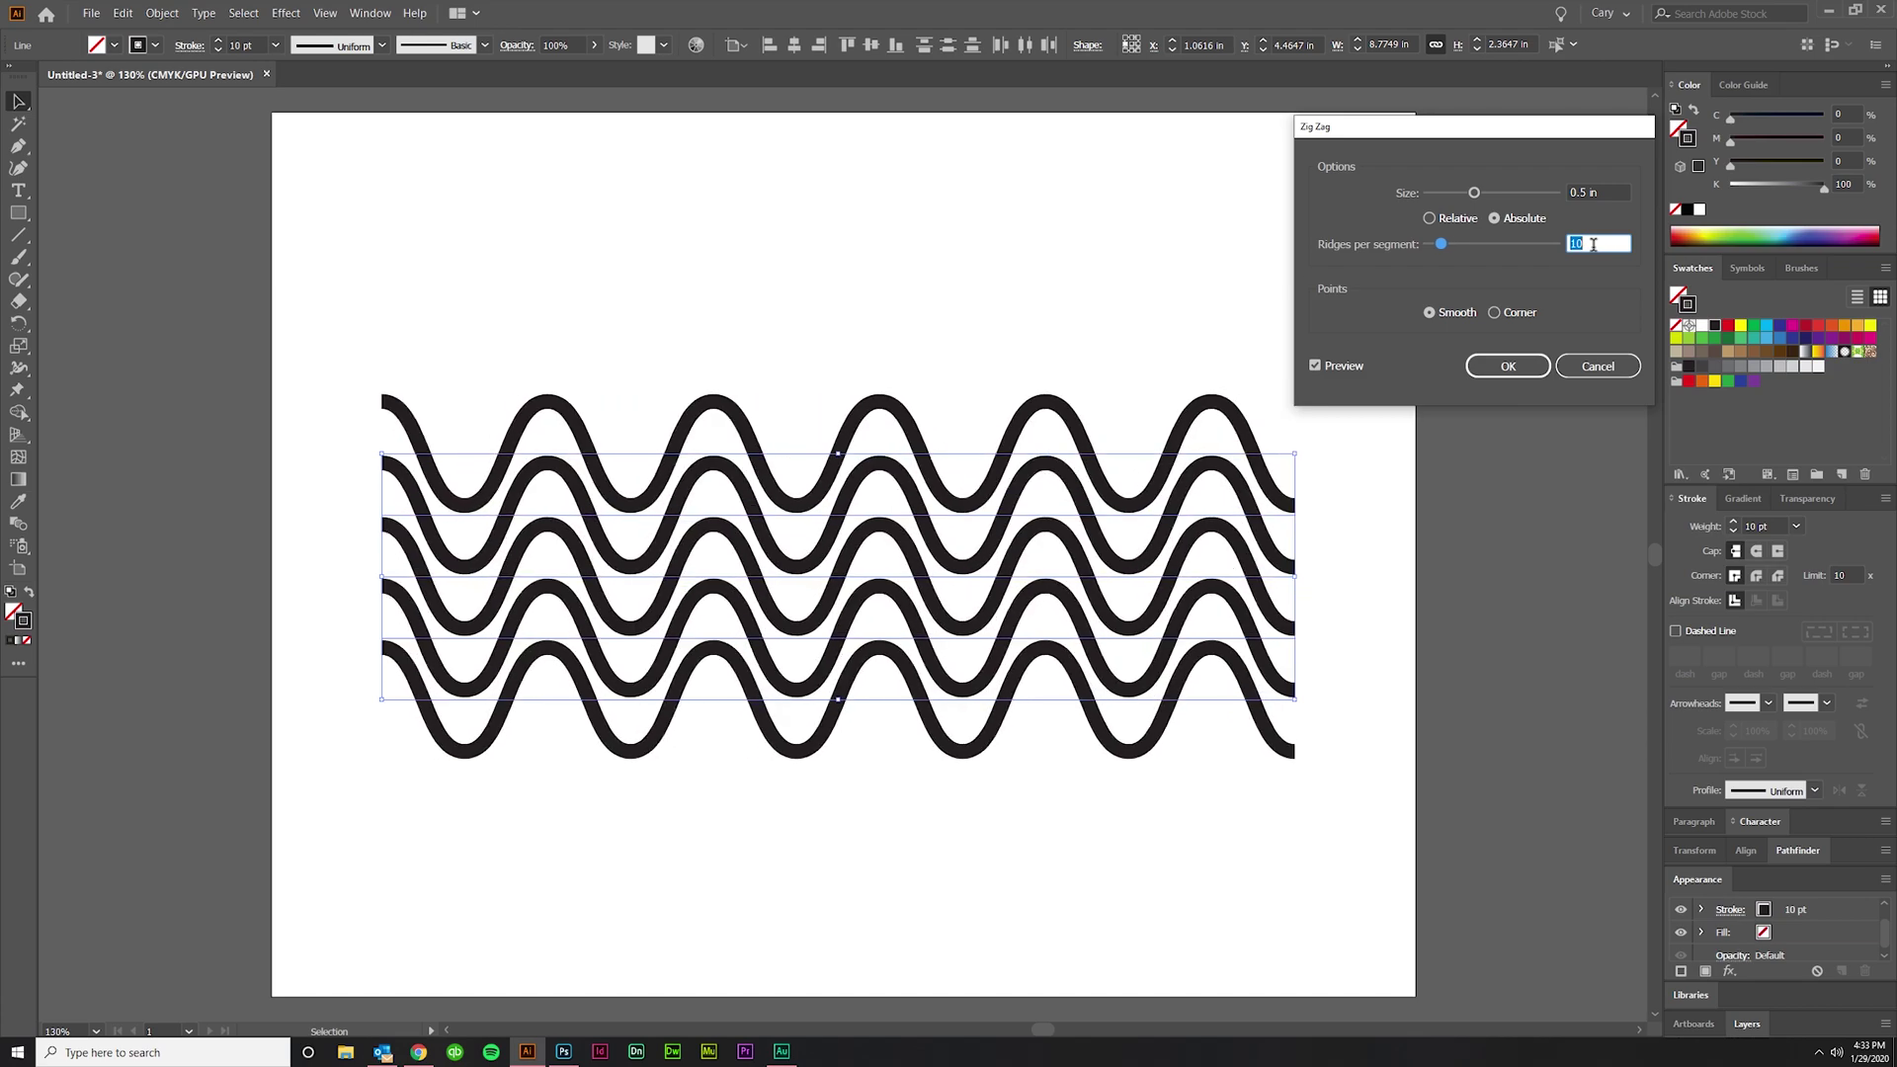
pyautogui.click(1529, 369)
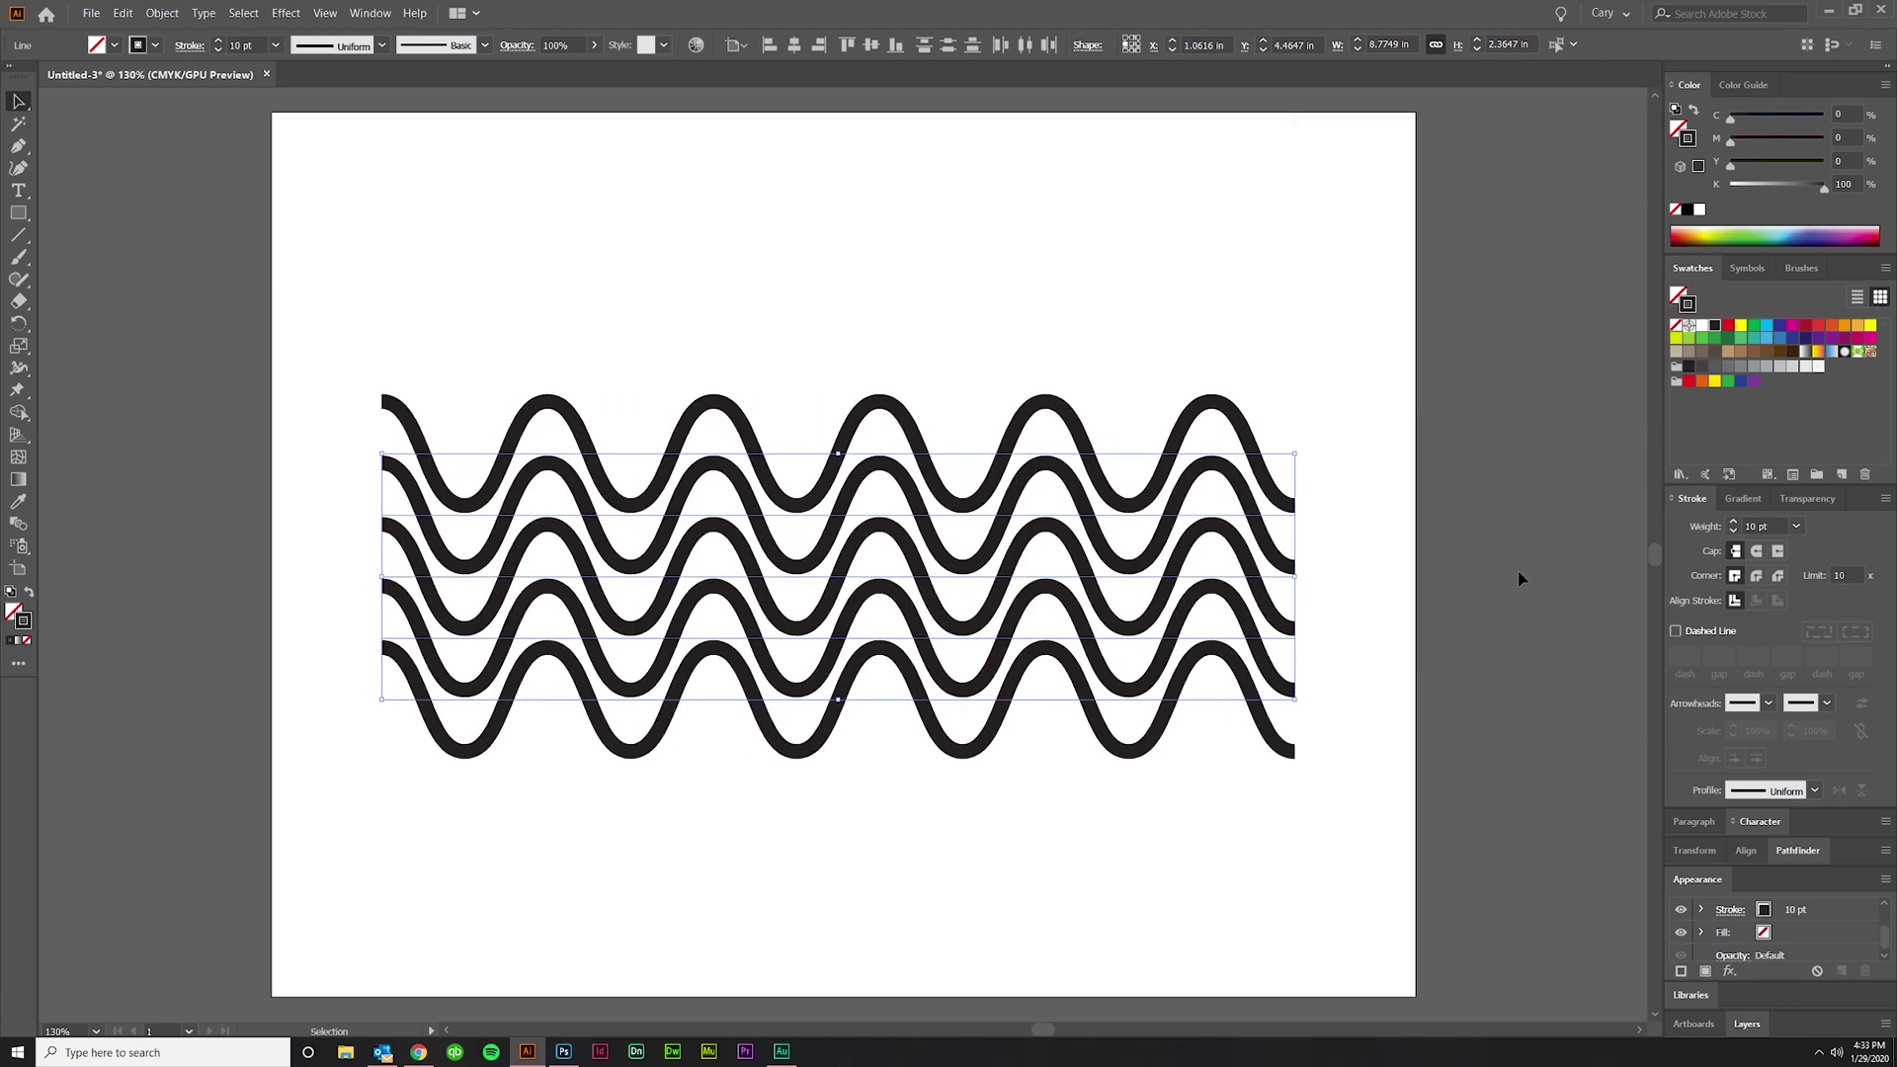
pyautogui.click(1520, 578)
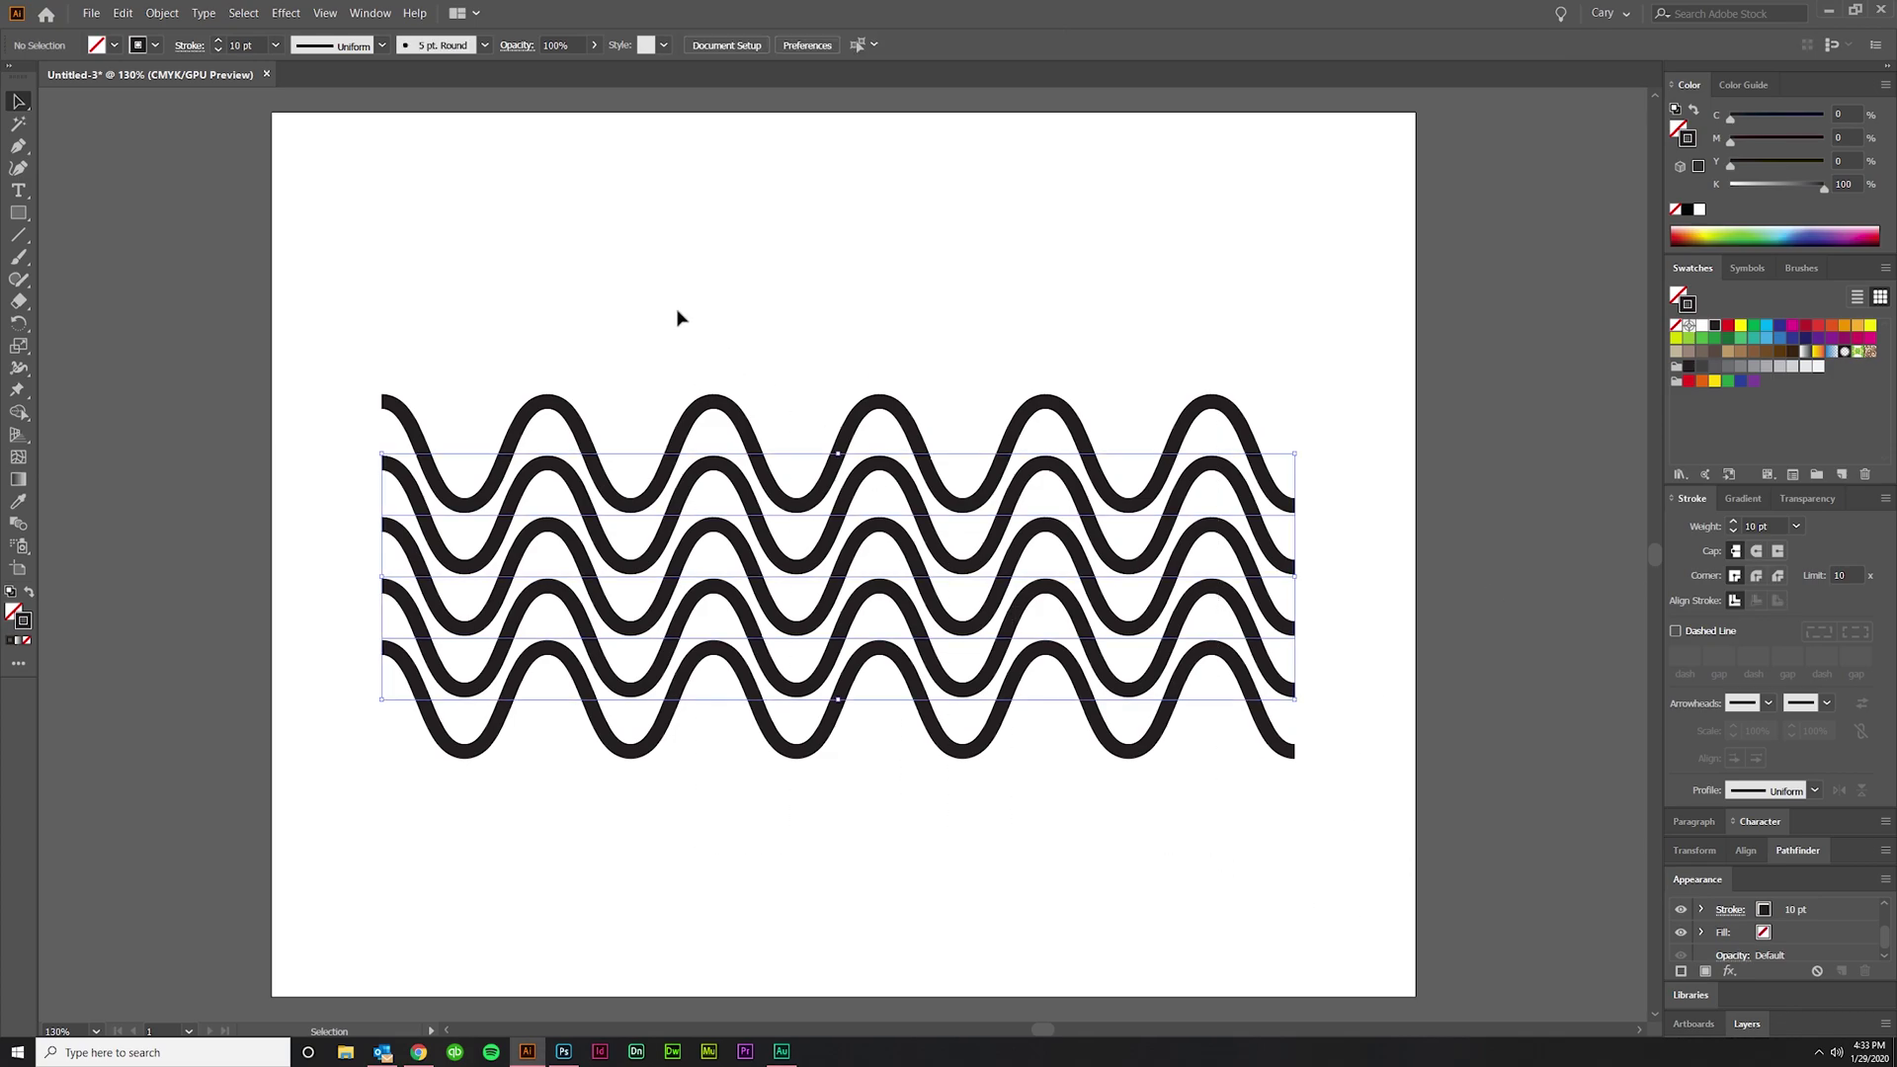
# Reopen the wavy lines' Zig Zag settings with preview, keeping Smooth points.
pyautogui.hotkey('ctrl', 'a')
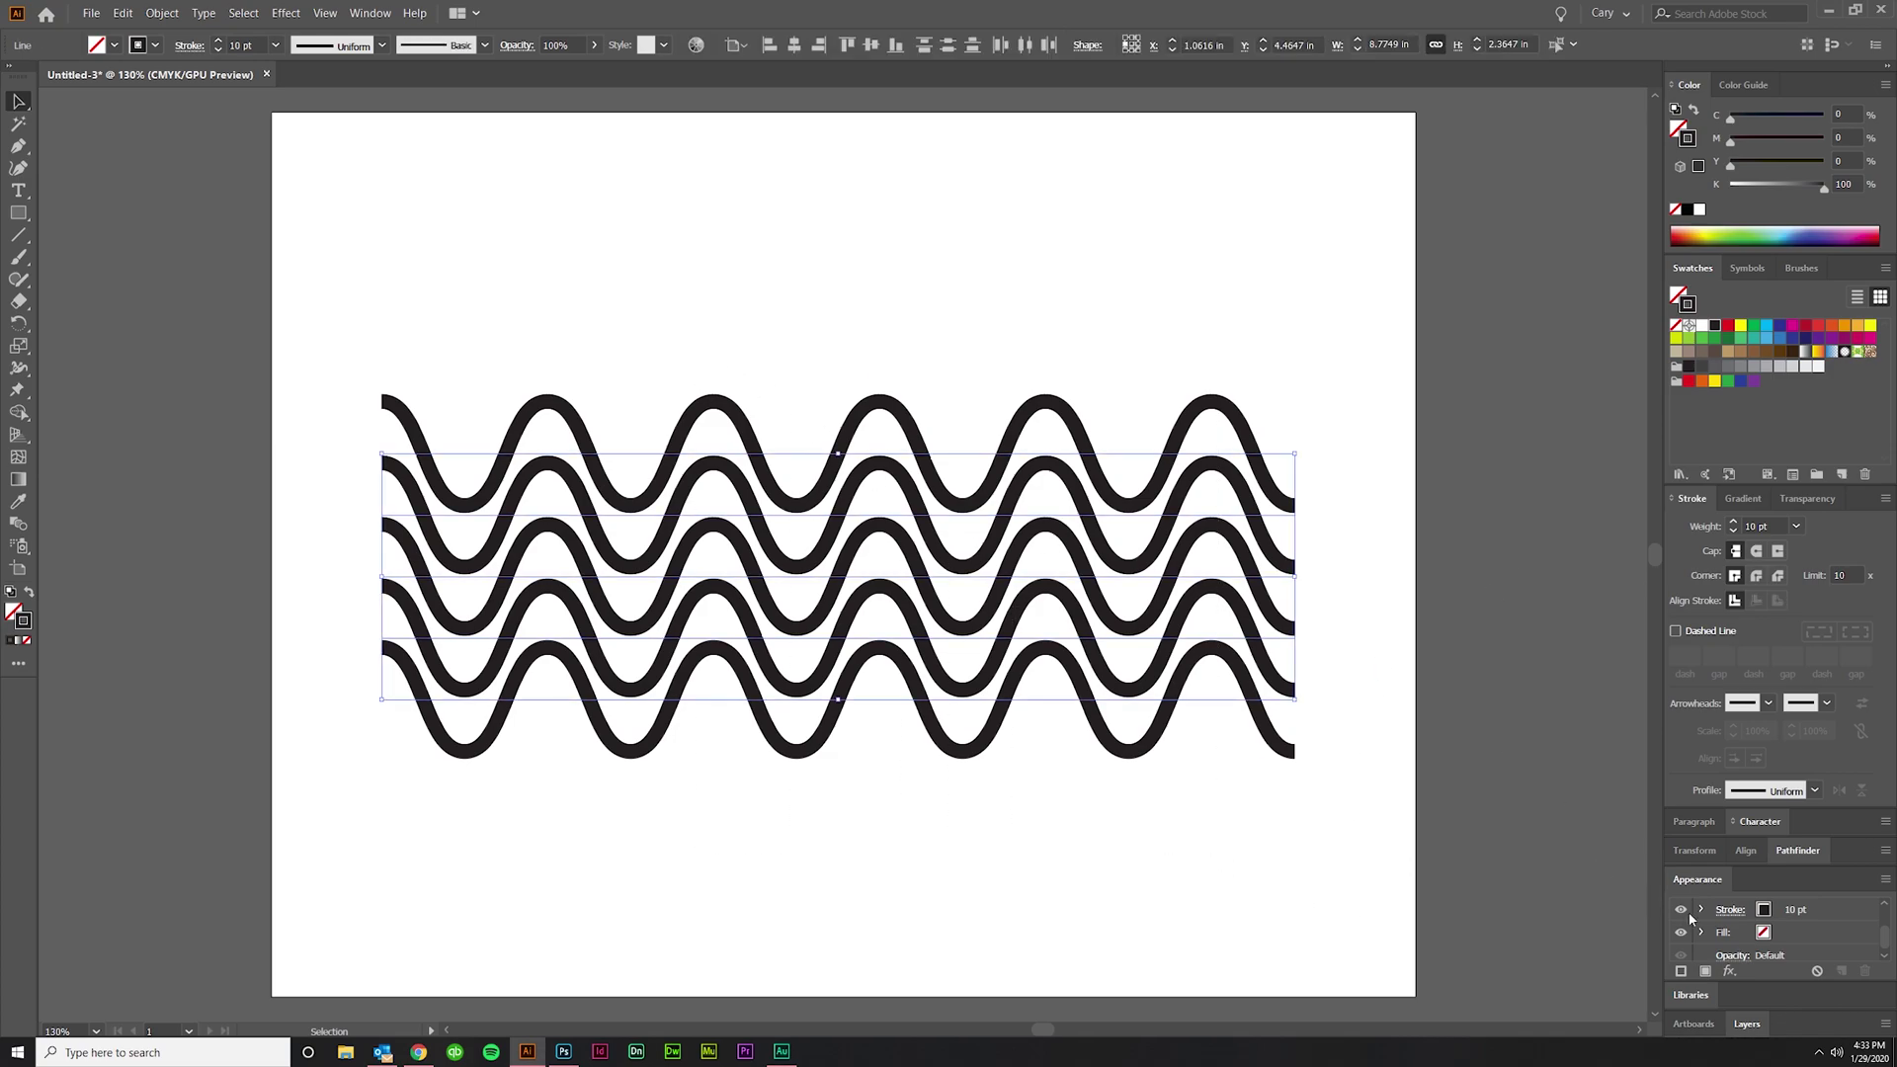
pyautogui.scroll(1, 1687, 911)
pyautogui.scroll(1, 1820, 931)
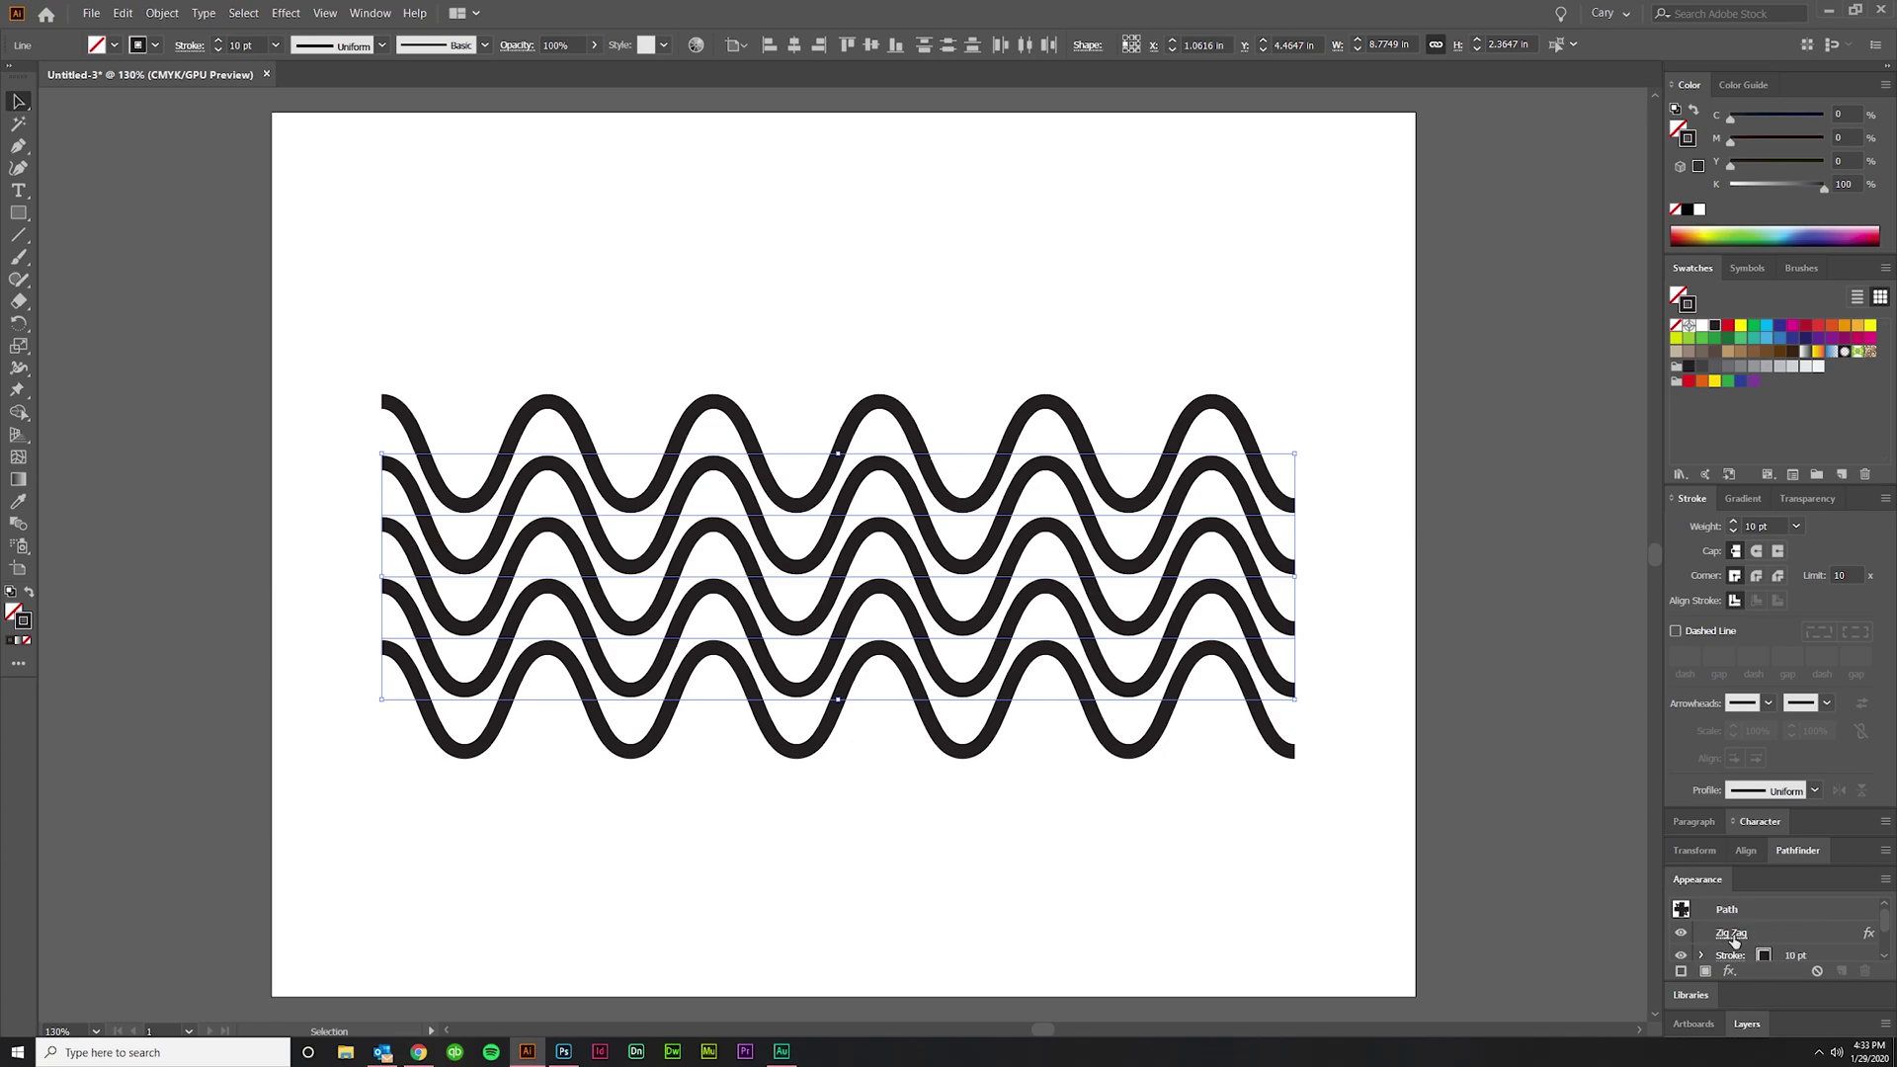
pyautogui.doubleClick(1839, 936)
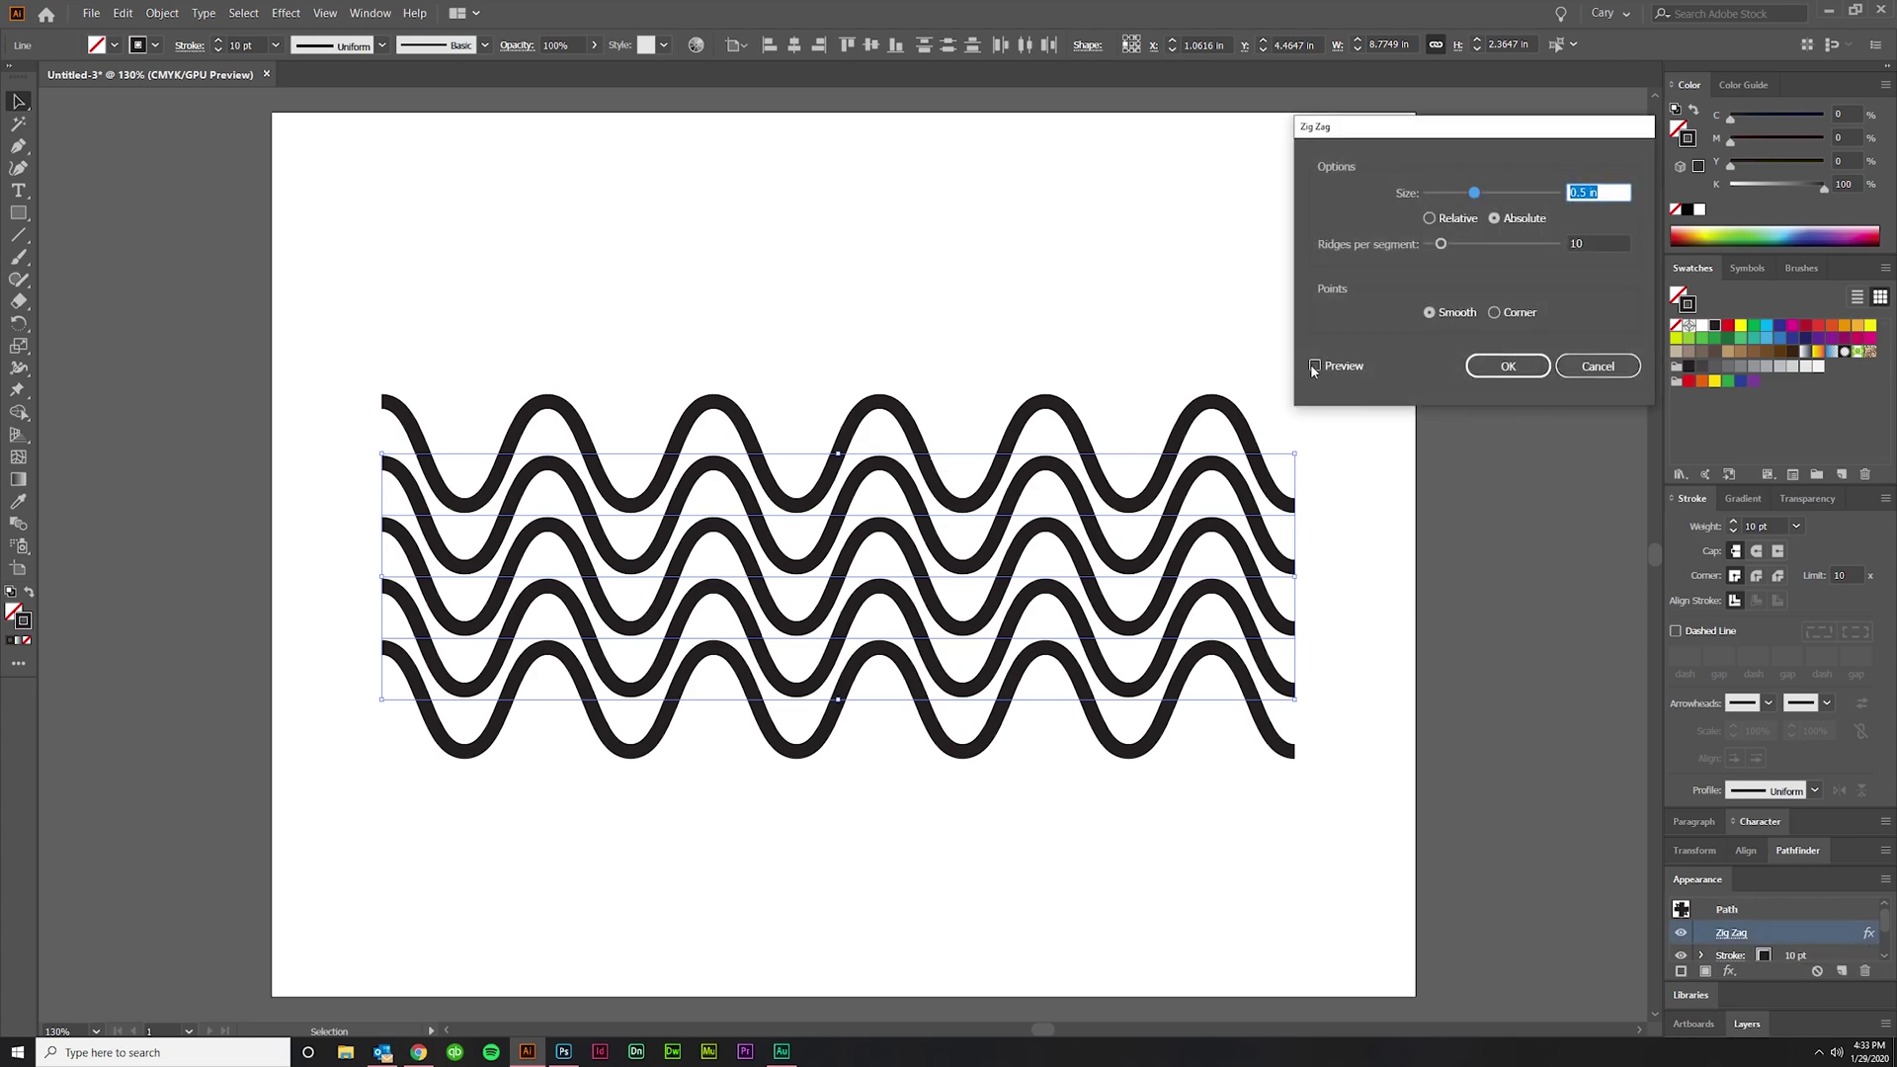
pyautogui.click(1313, 364)
pyautogui.click(1496, 313)
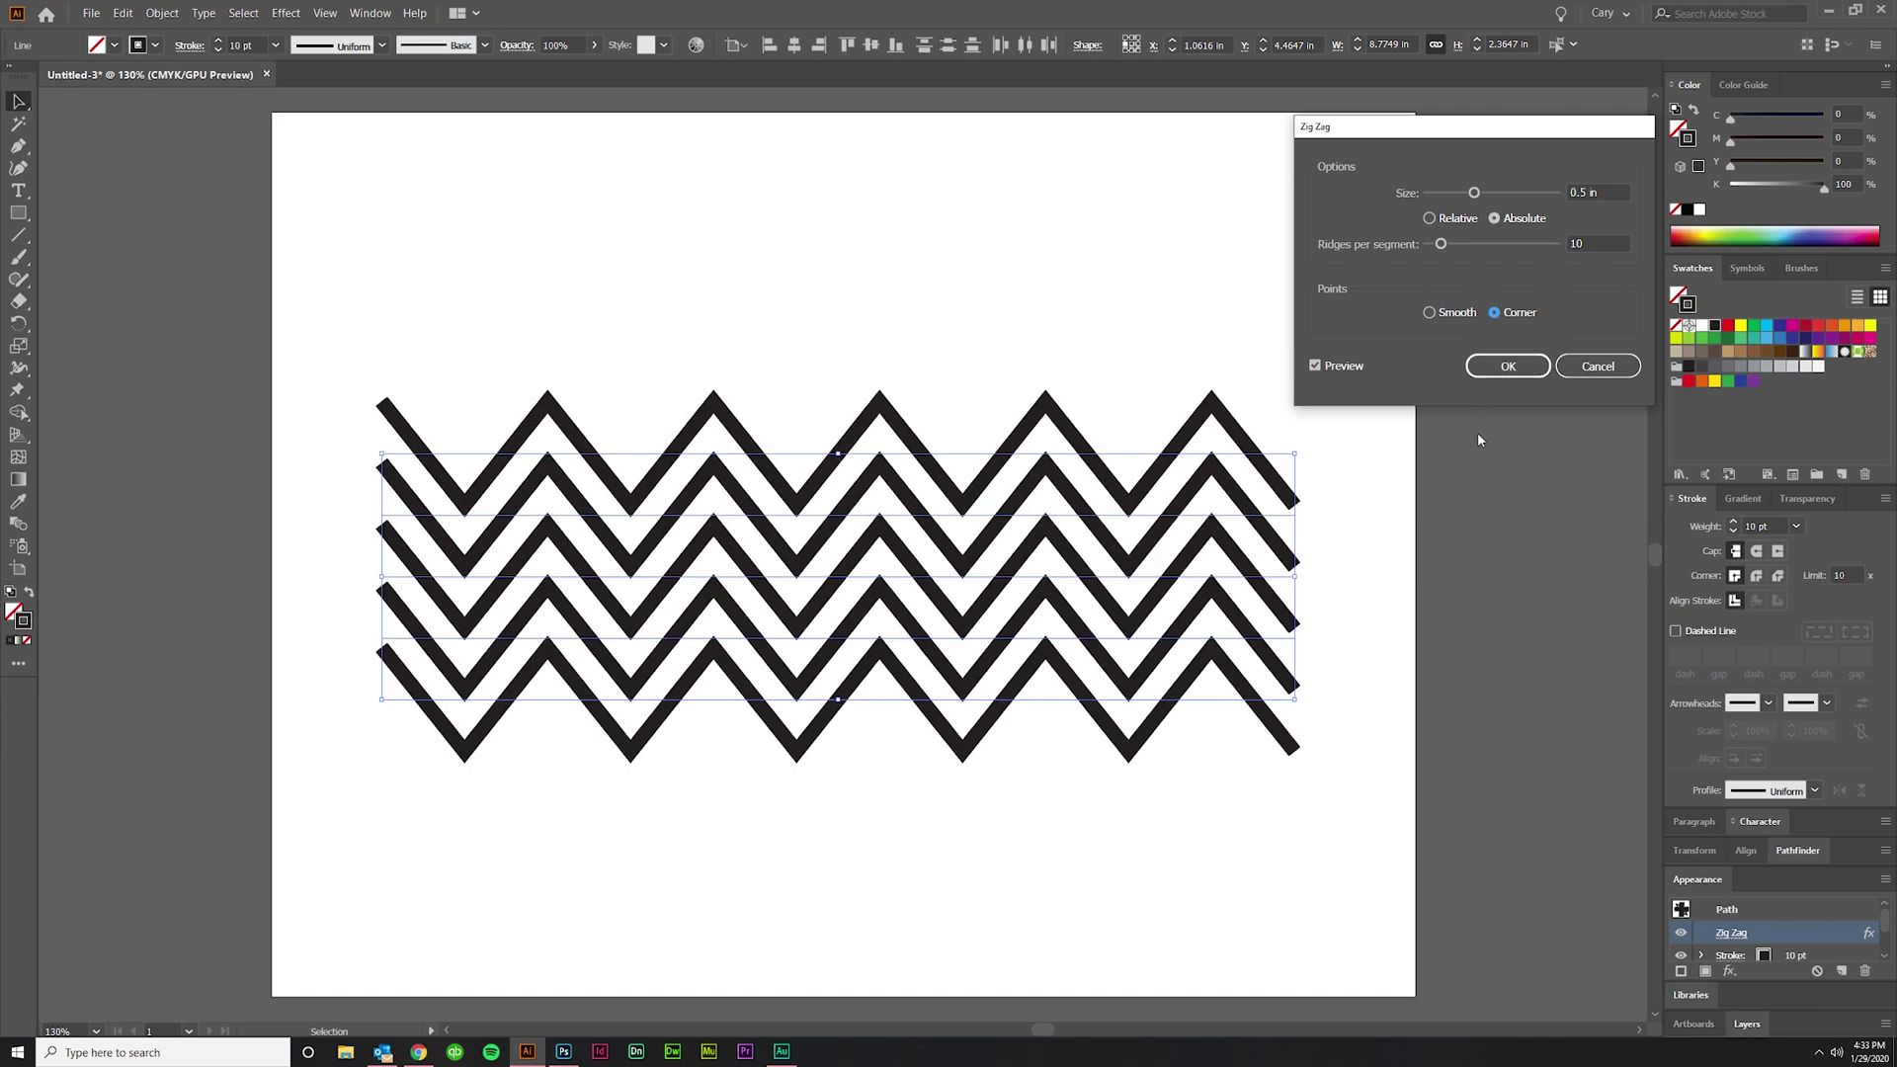
pyautogui.click(1450, 313)
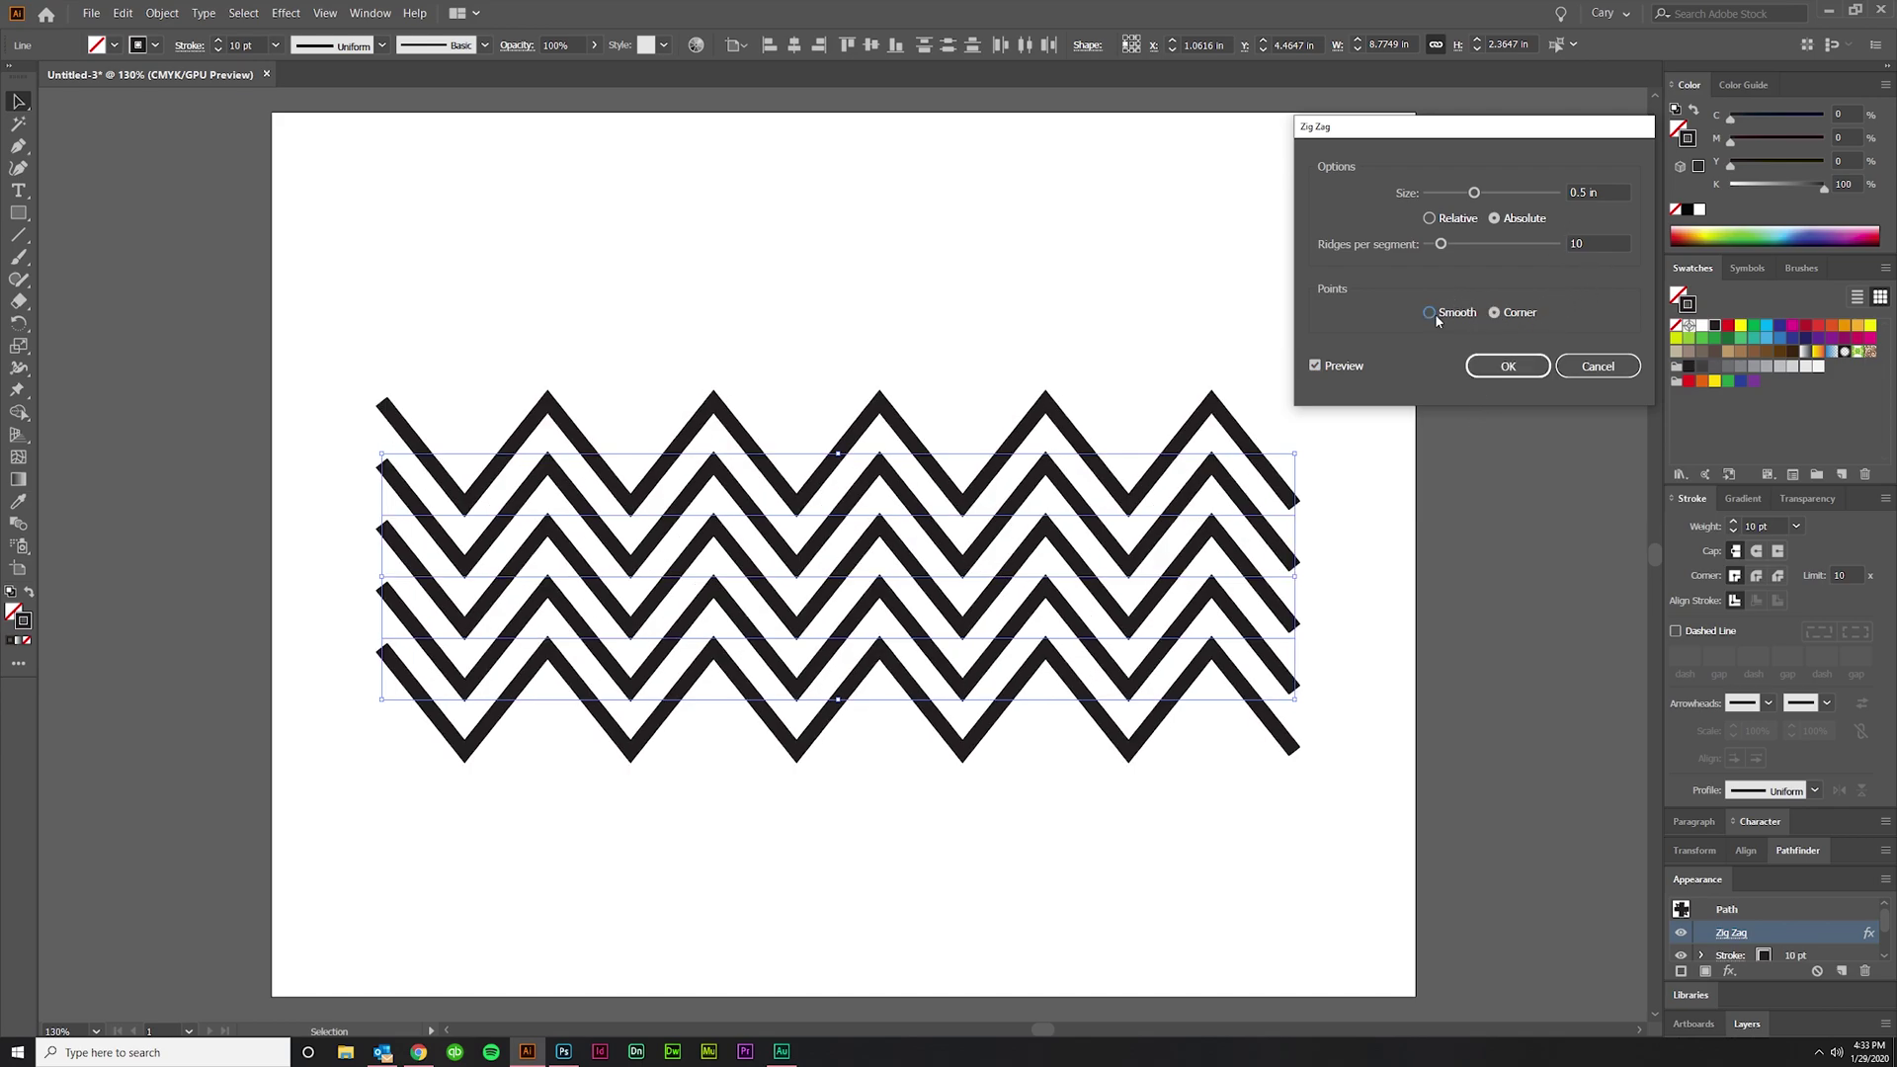
pyautogui.click(1451, 222)
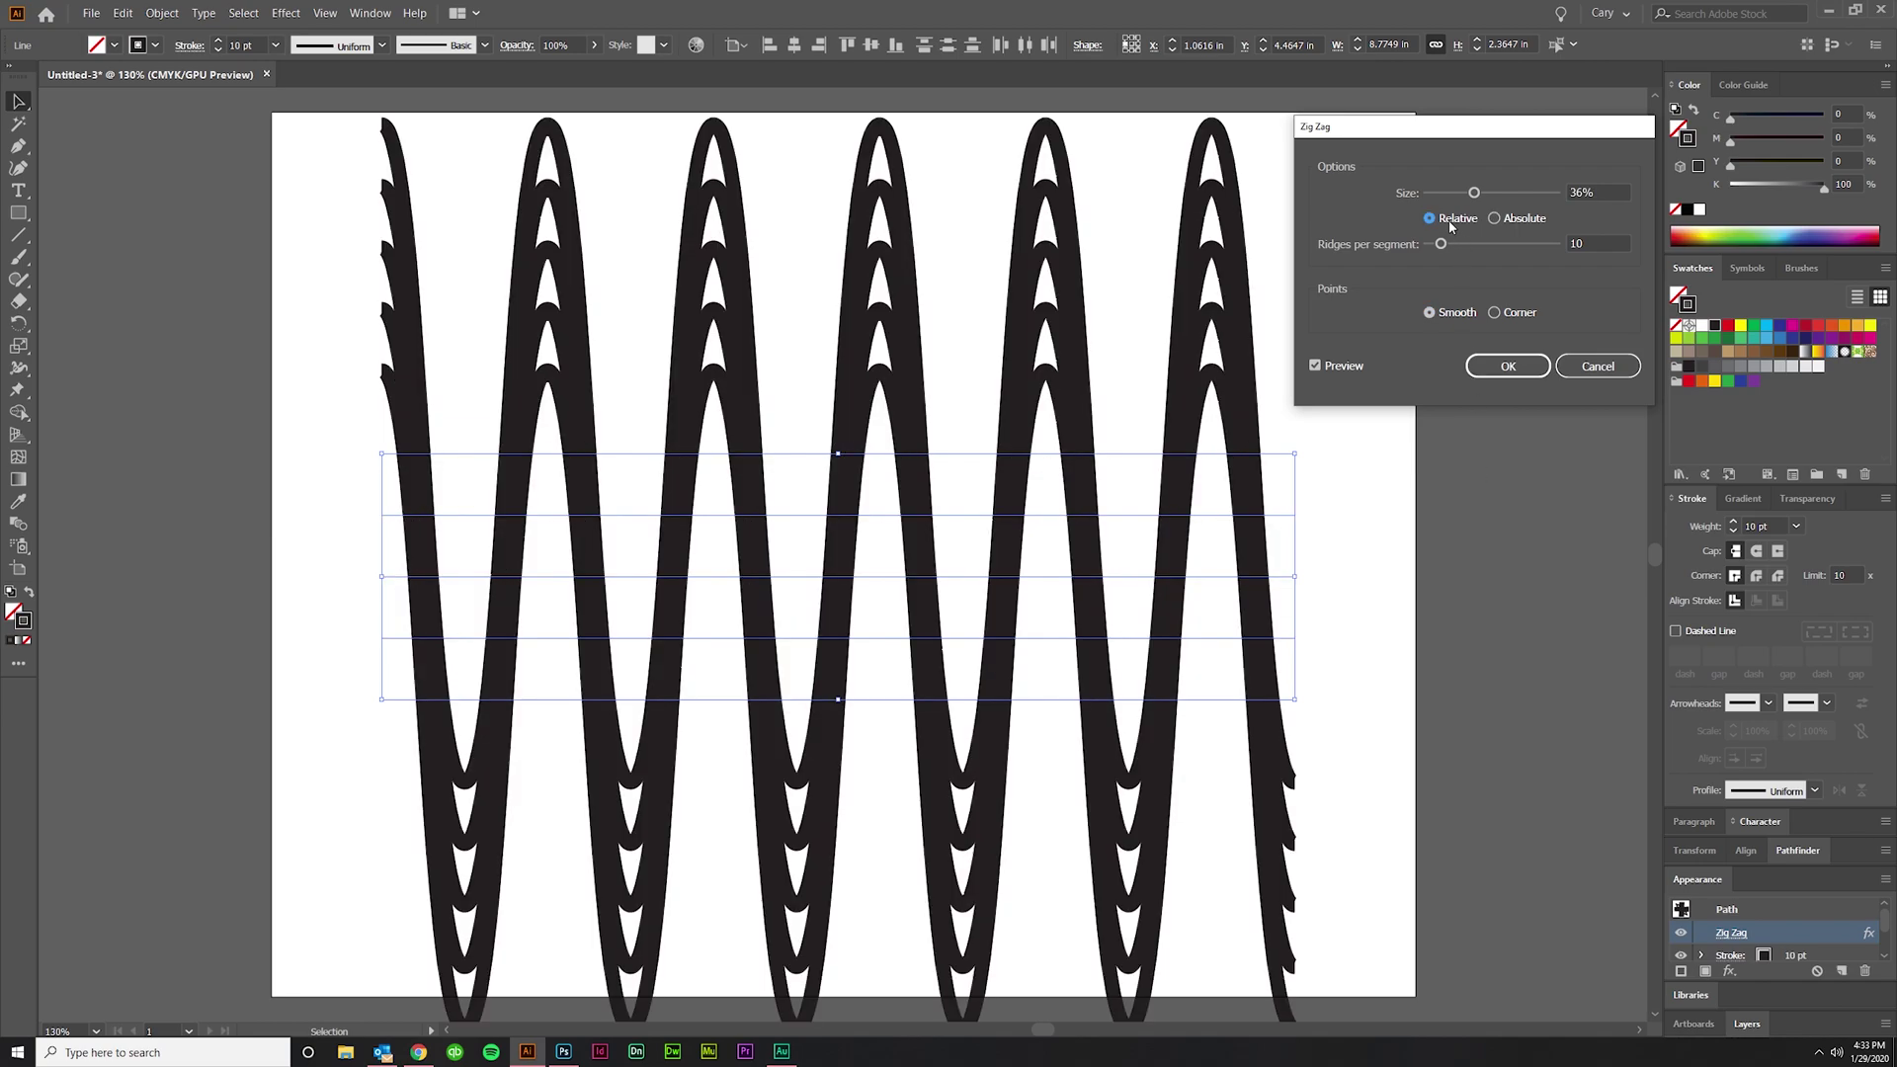
# Set the wave size to 0.4 in, using Absolute sizing.
pyautogui.press('Down')
pyautogui.press('Down')
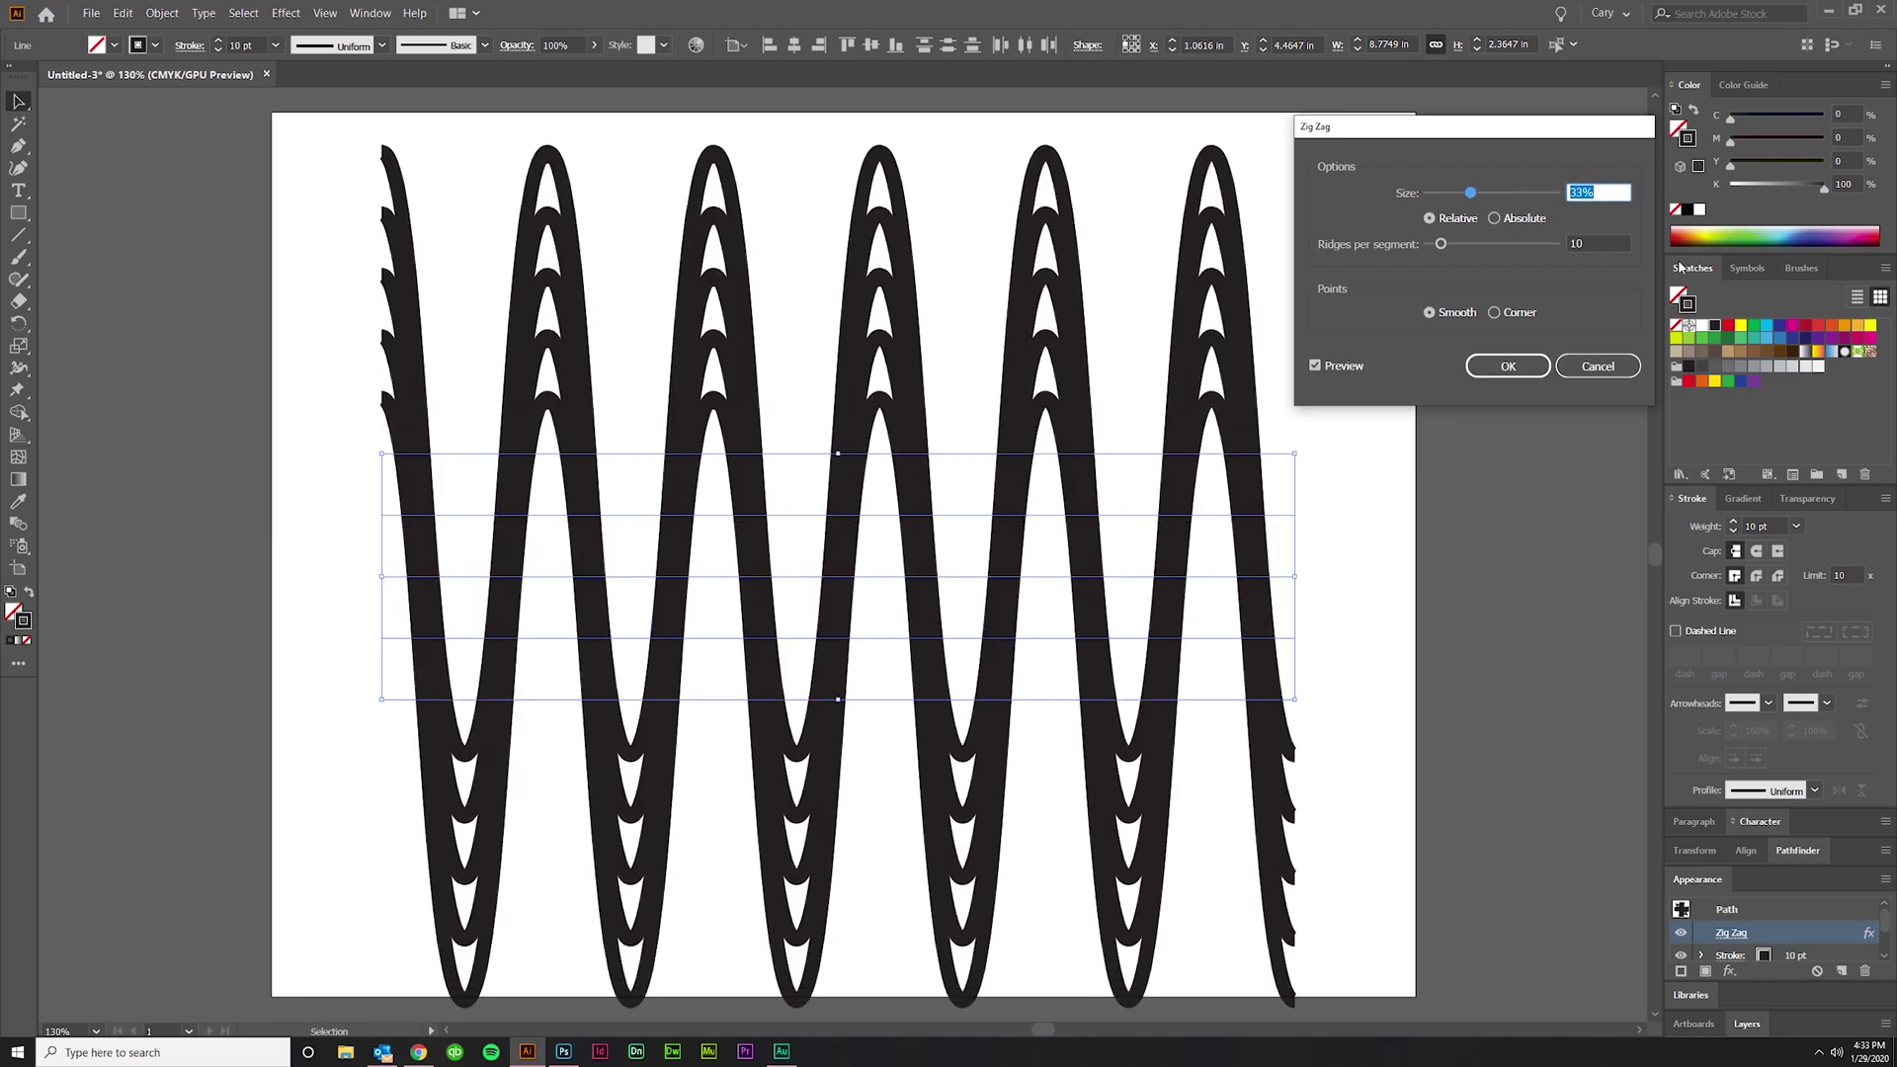
pyautogui.press('Down')
pyautogui.press('Down')
pyautogui.press('Down')
pyautogui.press('Down')
pyautogui.press('Down')
pyautogui.press('Down')
pyautogui.press('Down')
pyautogui.press('Down')
pyautogui.press('Down')
pyautogui.press('Down')
pyautogui.press('Down')
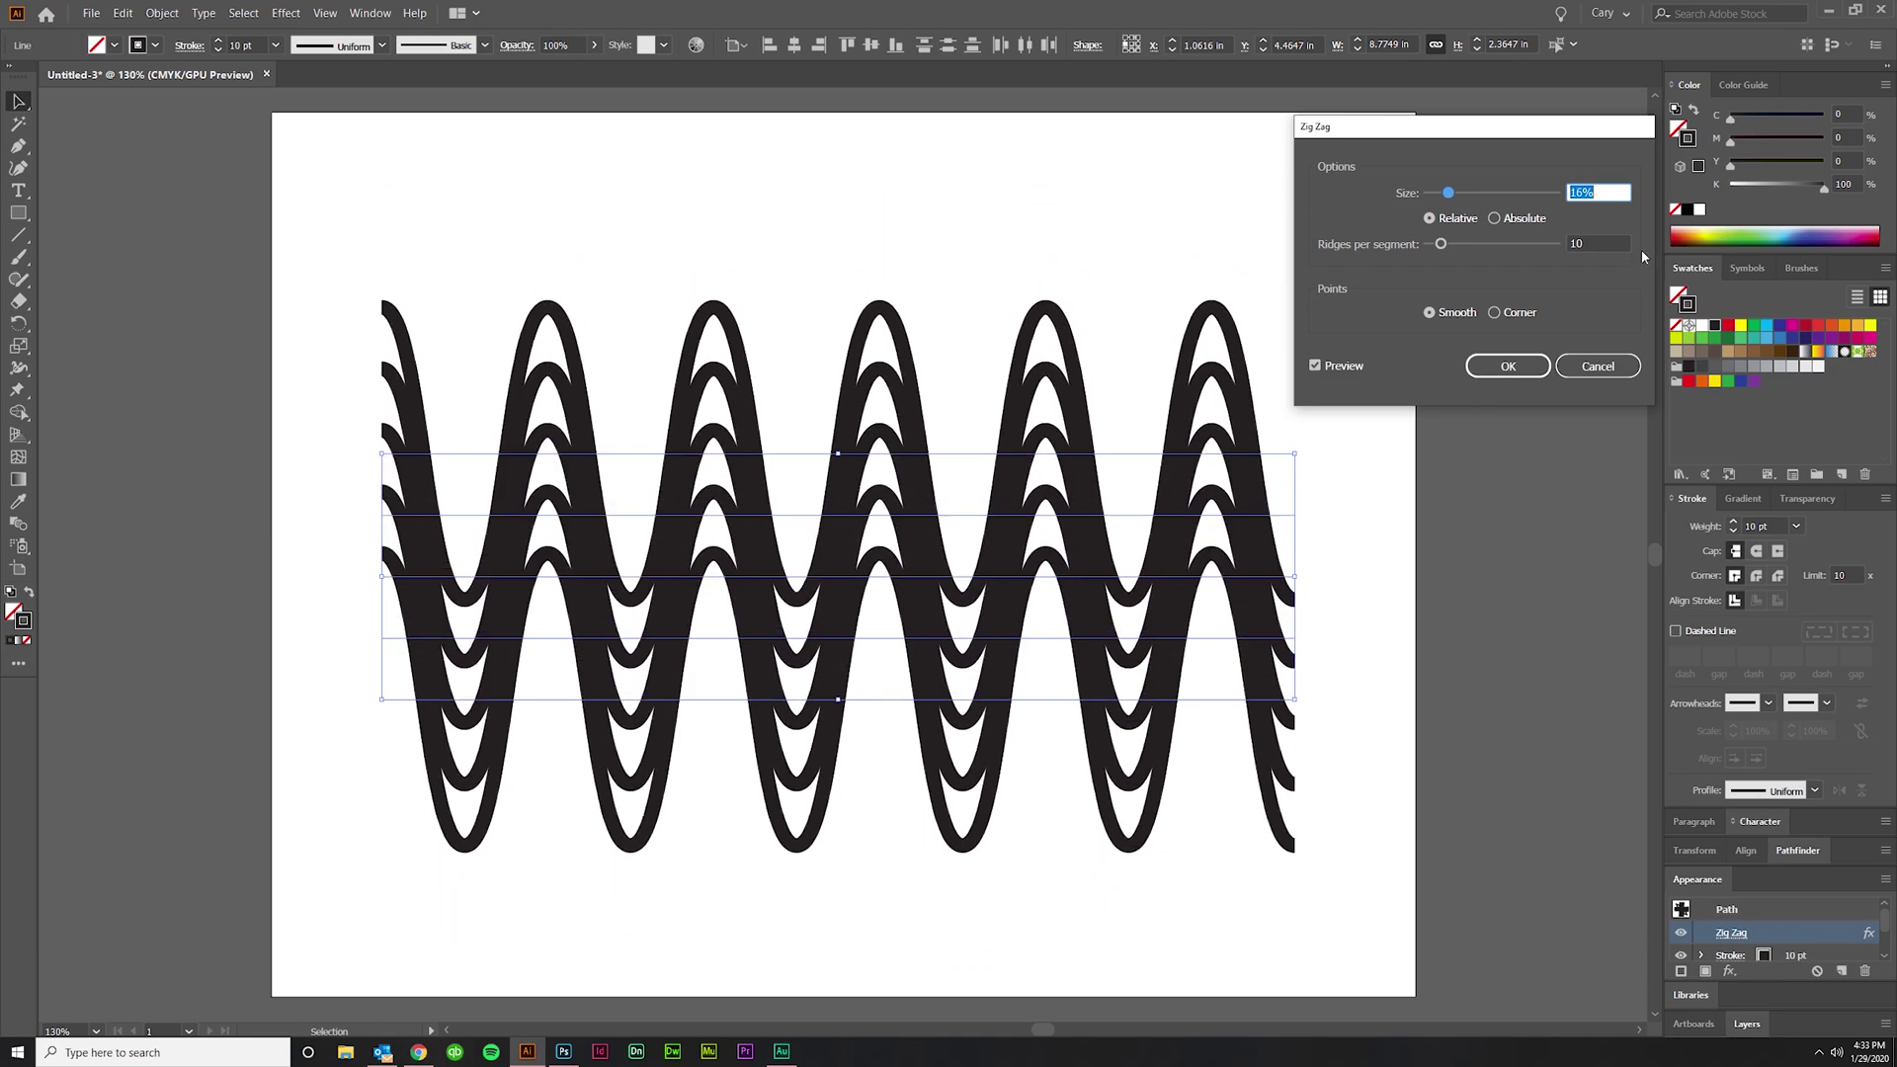
pyautogui.press('Down')
pyautogui.press('Down')
pyautogui.press('Down')
pyautogui.press('Down')
pyautogui.press('Down')
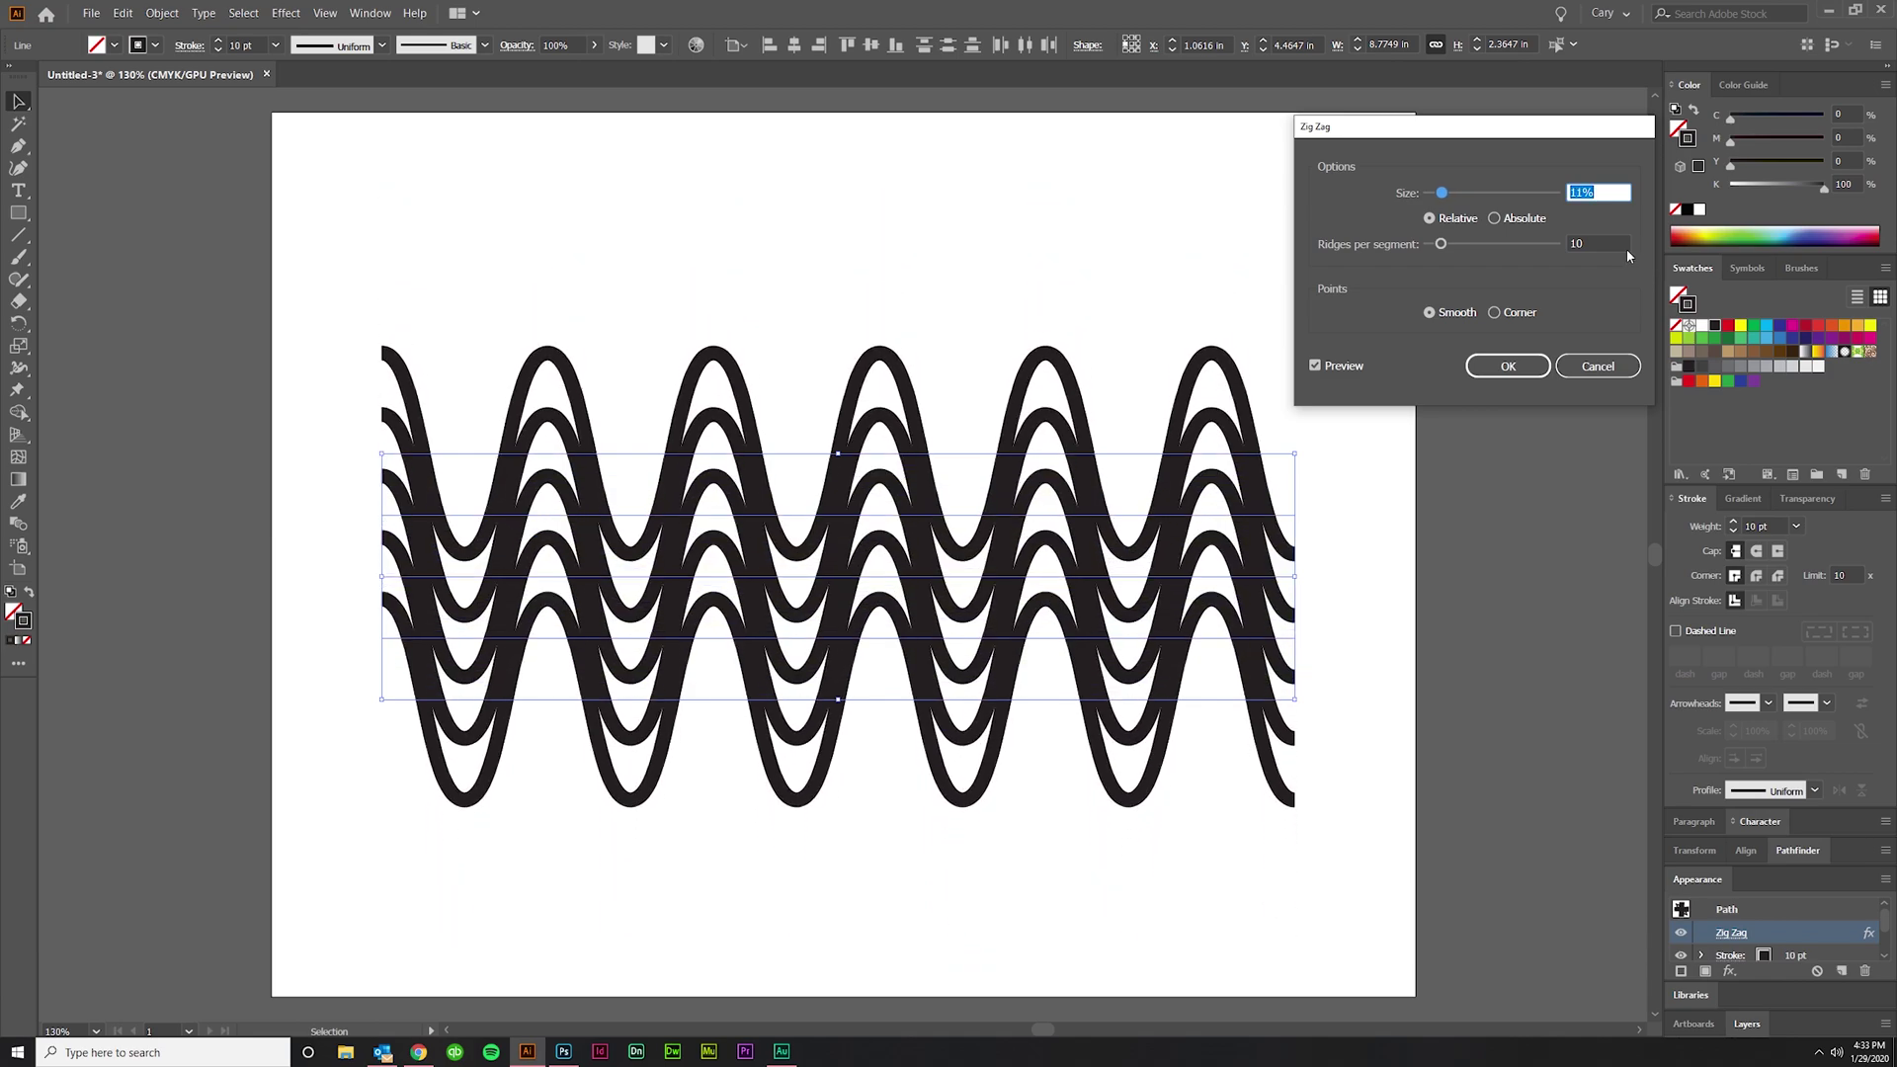
pyautogui.press('Down')
pyautogui.press('Down')
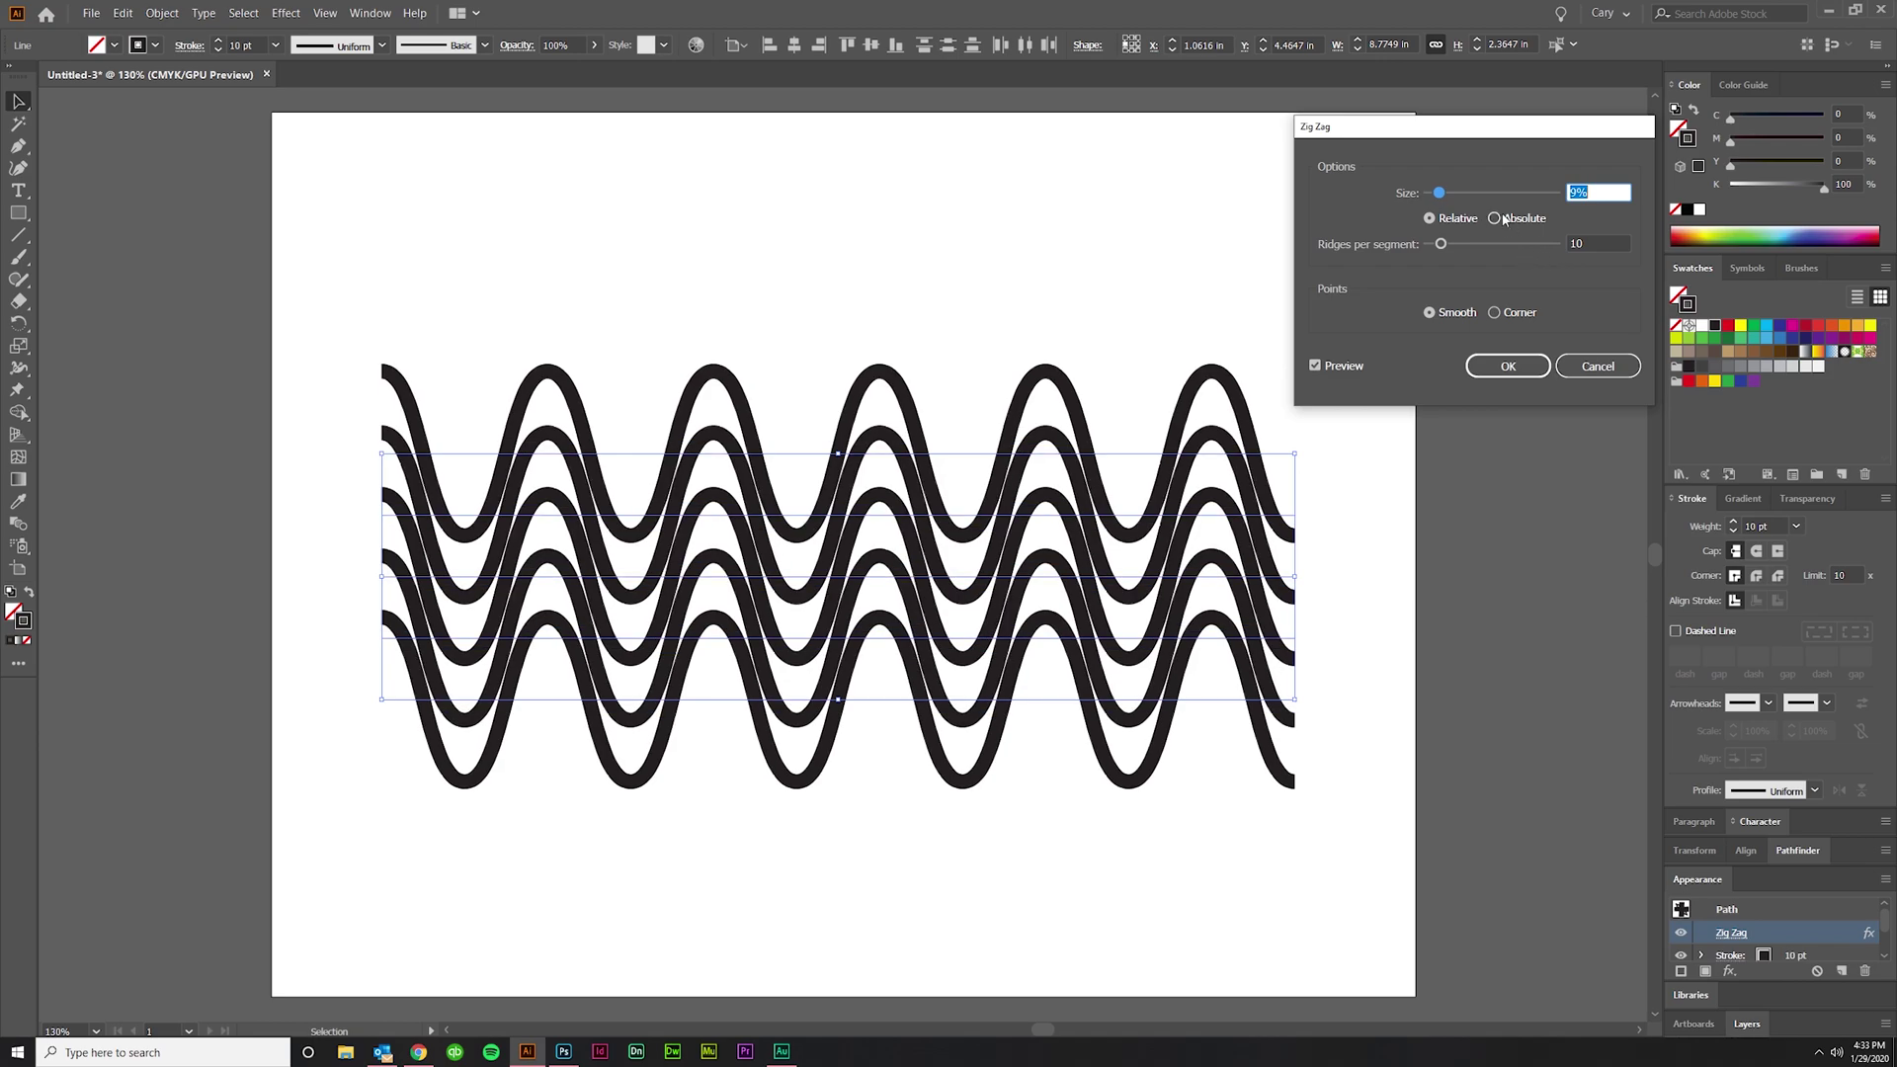
pyautogui.click(1494, 219)
pyautogui.doubleClick(1598, 192)
pyautogui.press('Up')
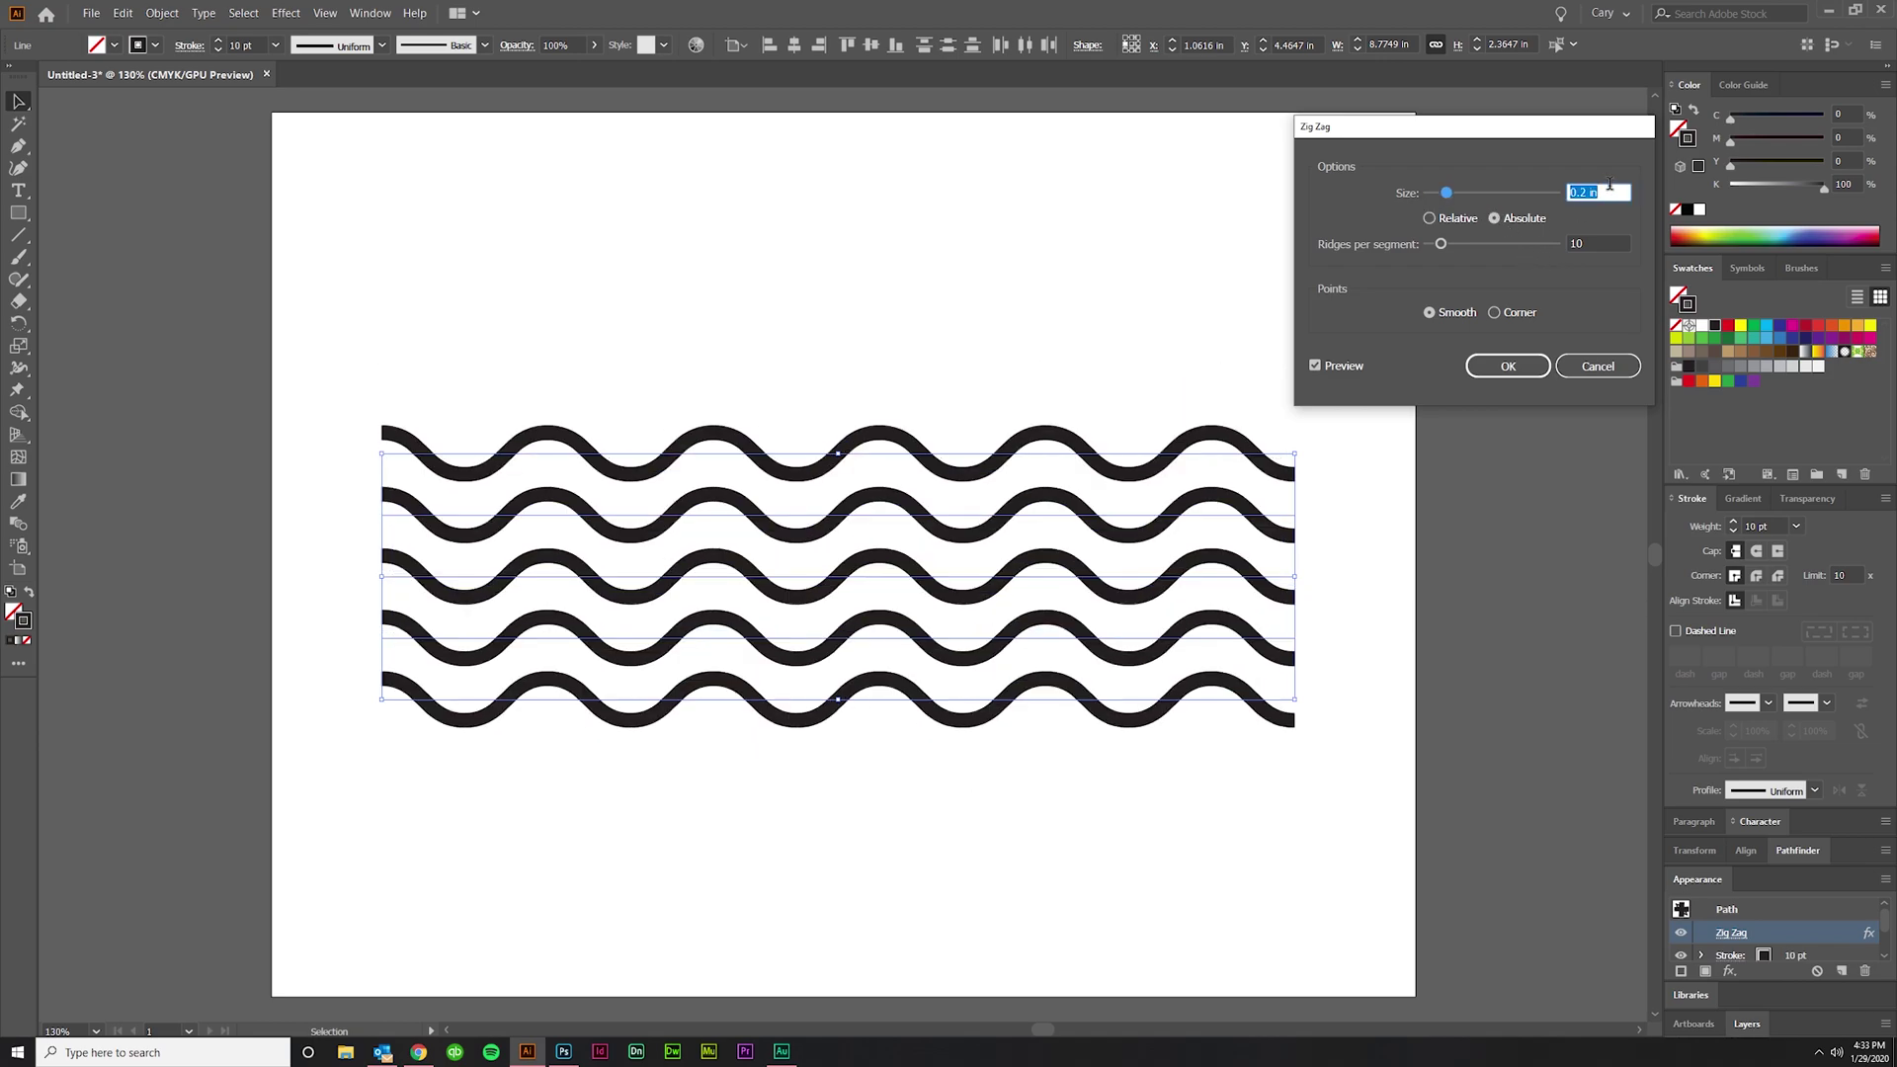
pyautogui.press('Up')
pyautogui.press('Up')
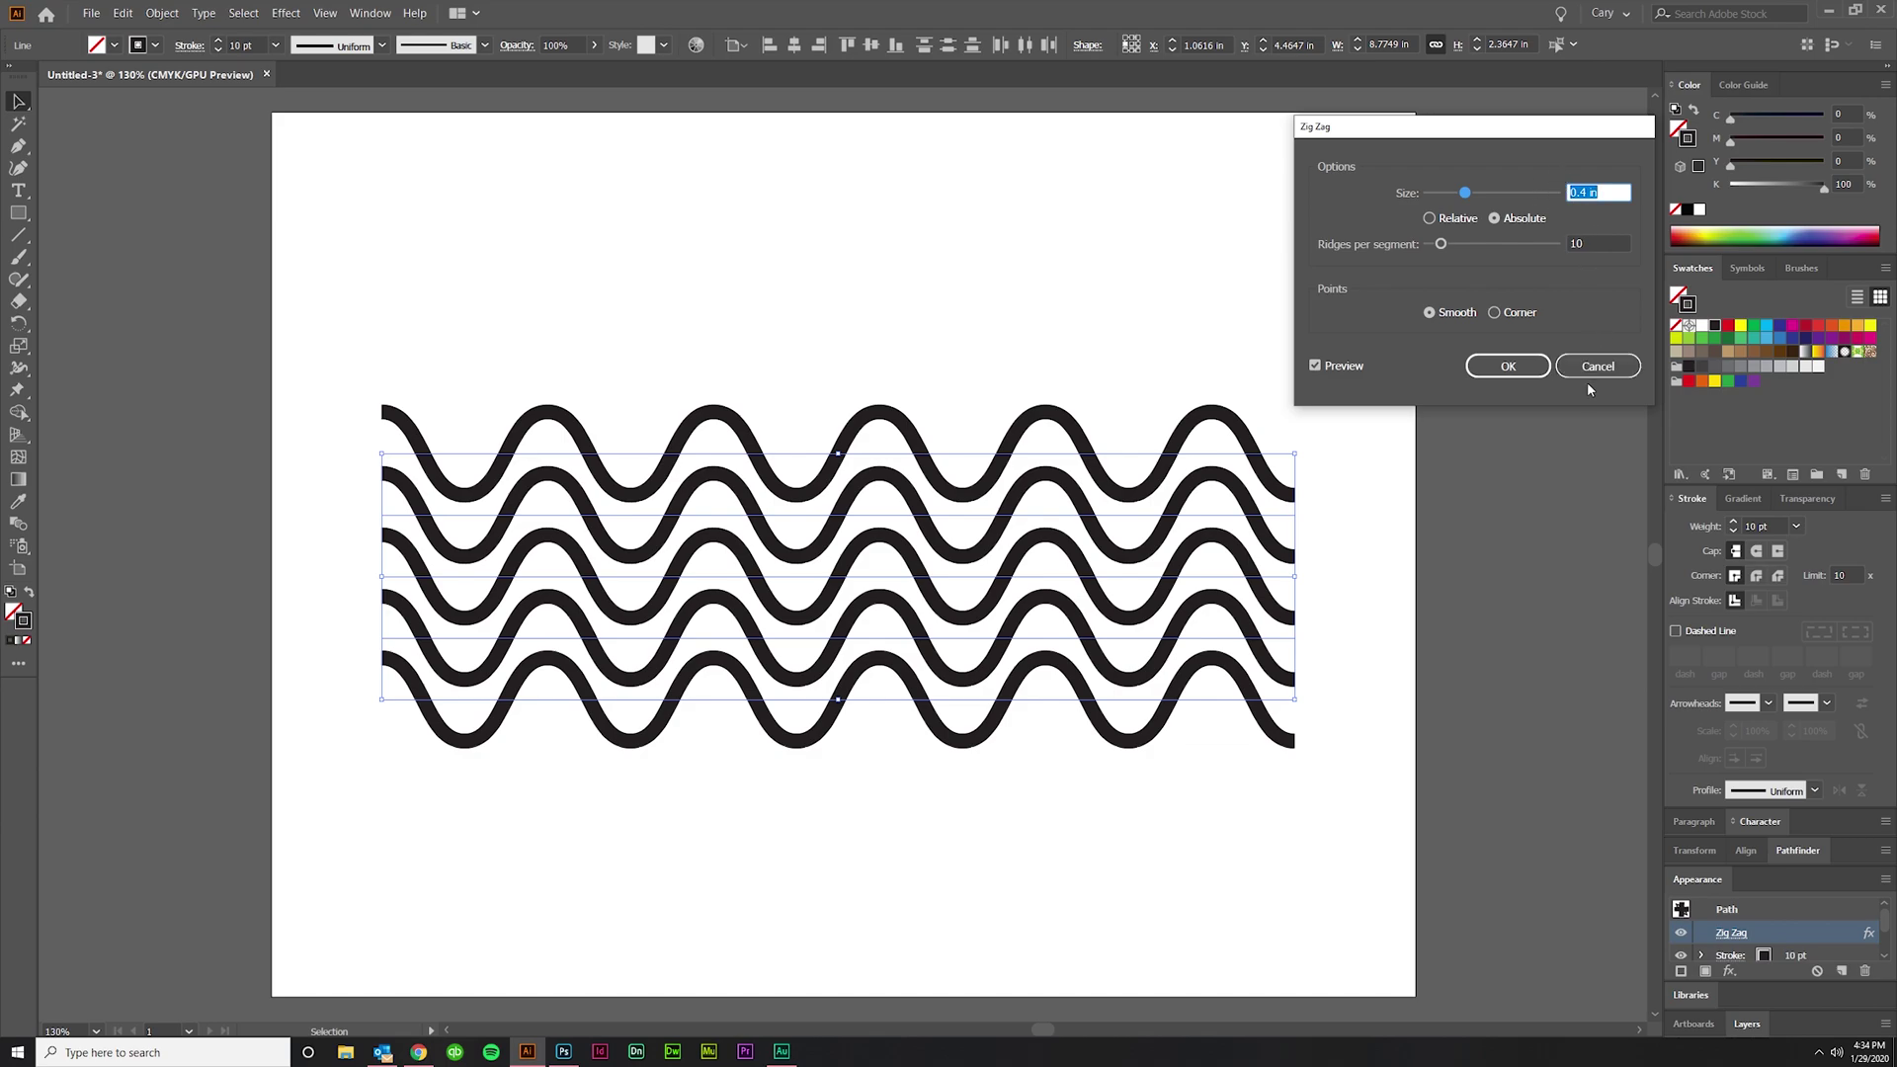
# Set ridges per segment to 2 and apply the revised effect.
pyautogui.press('Tab')
pyautogui.hotkey('shift', 'Down')
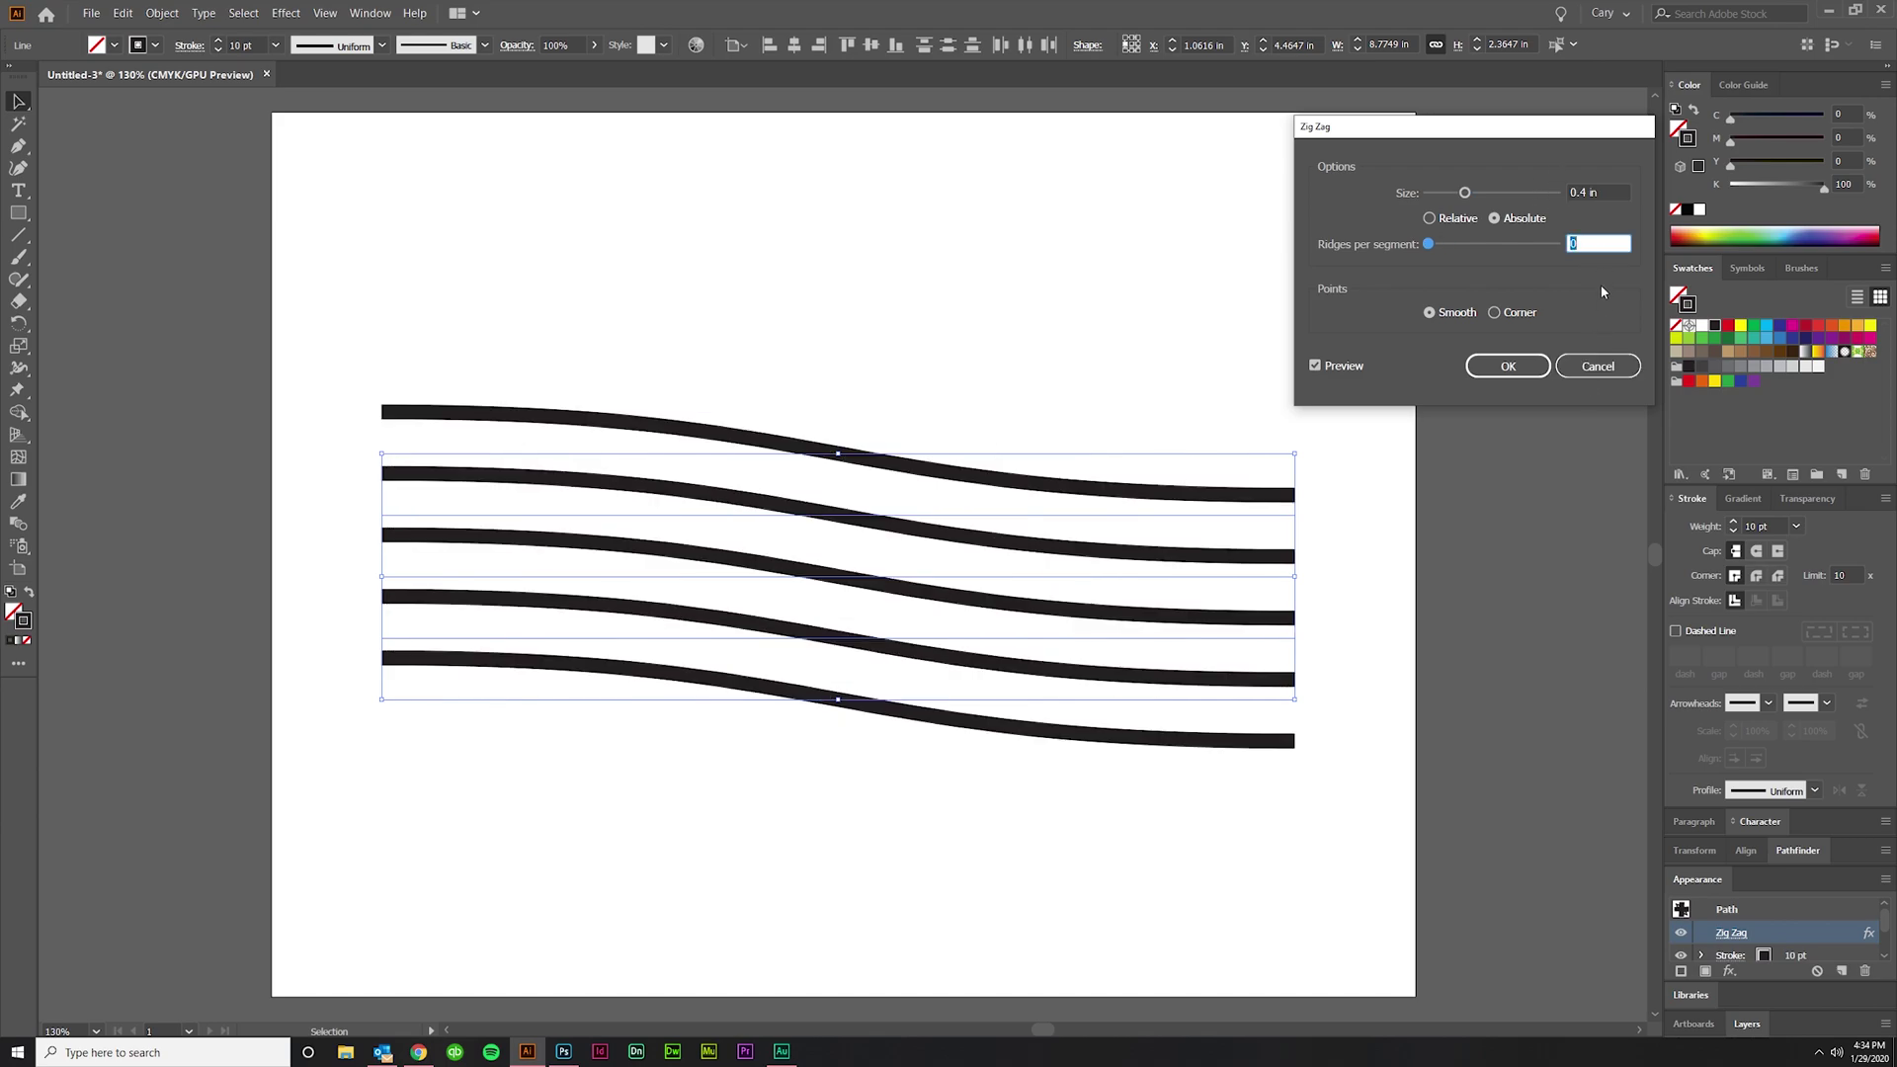
pyautogui.press('Up')
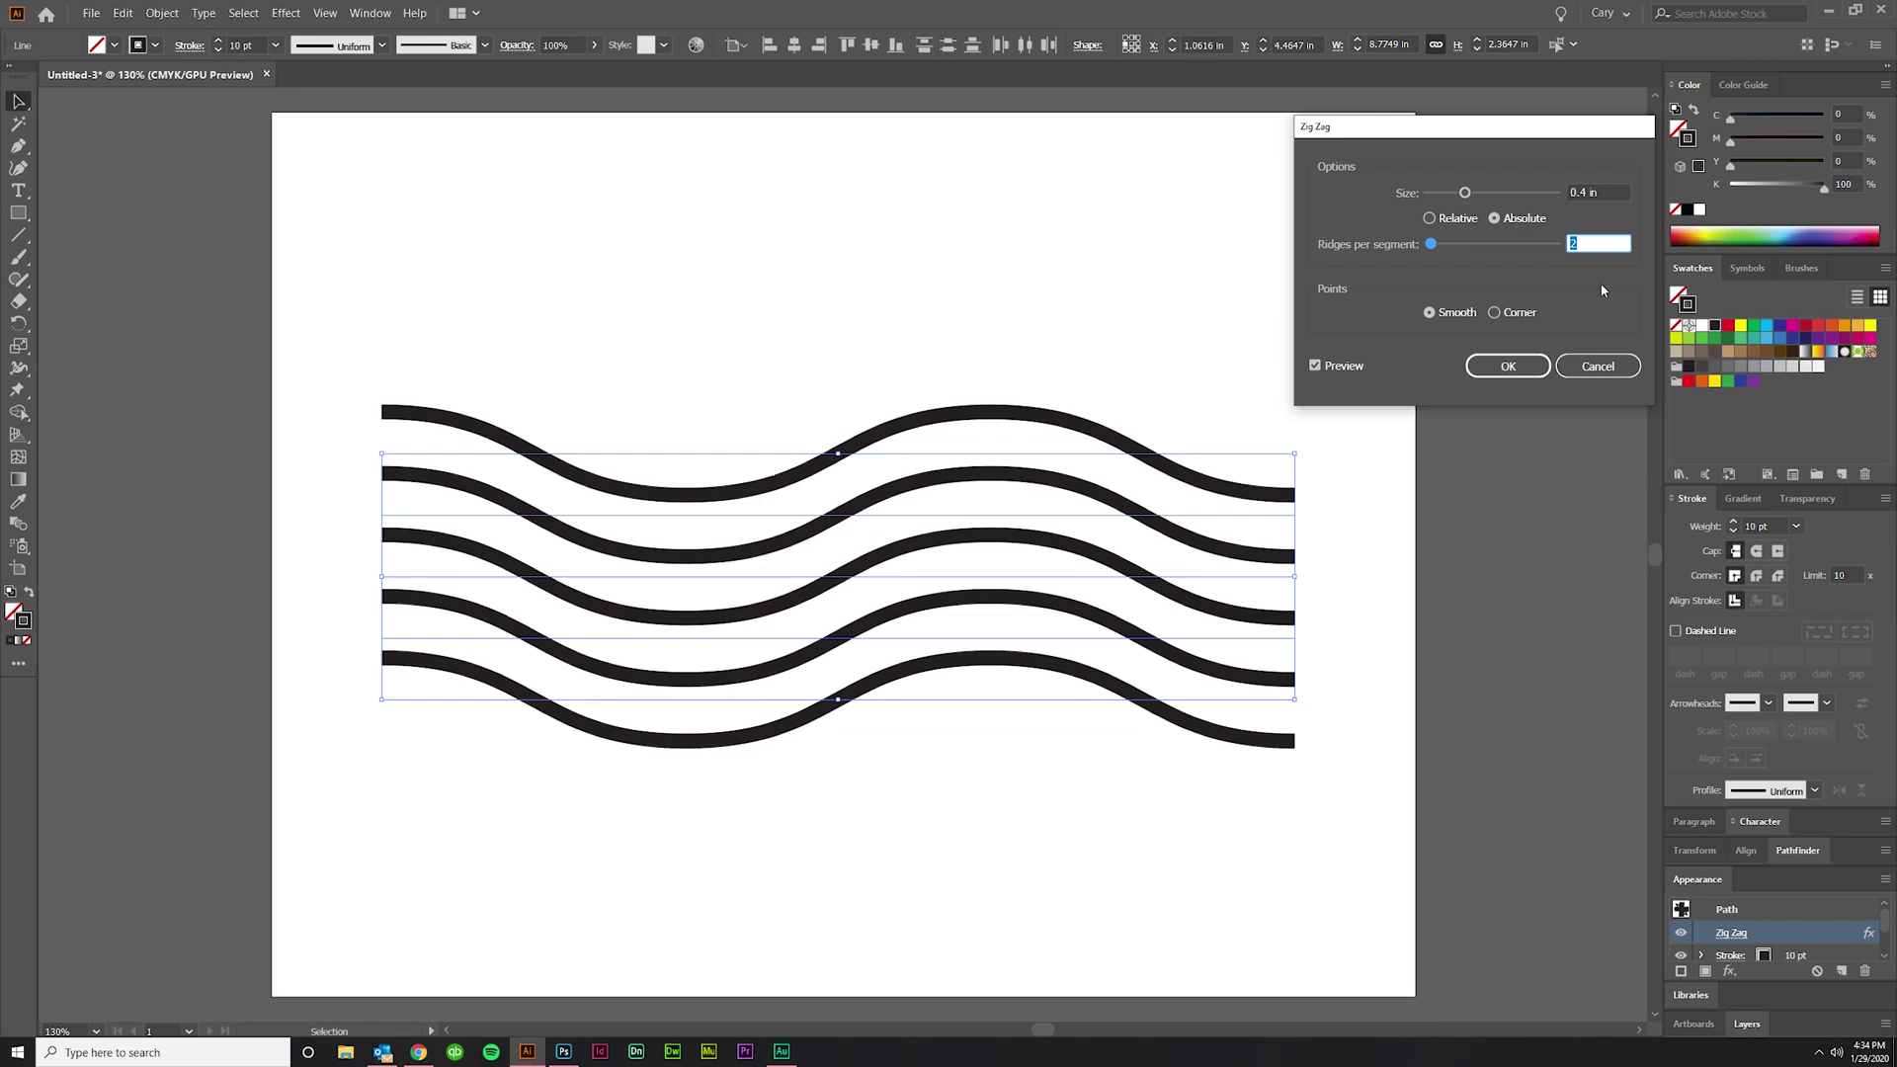
pyautogui.press('Up')
pyautogui.click(1521, 366)
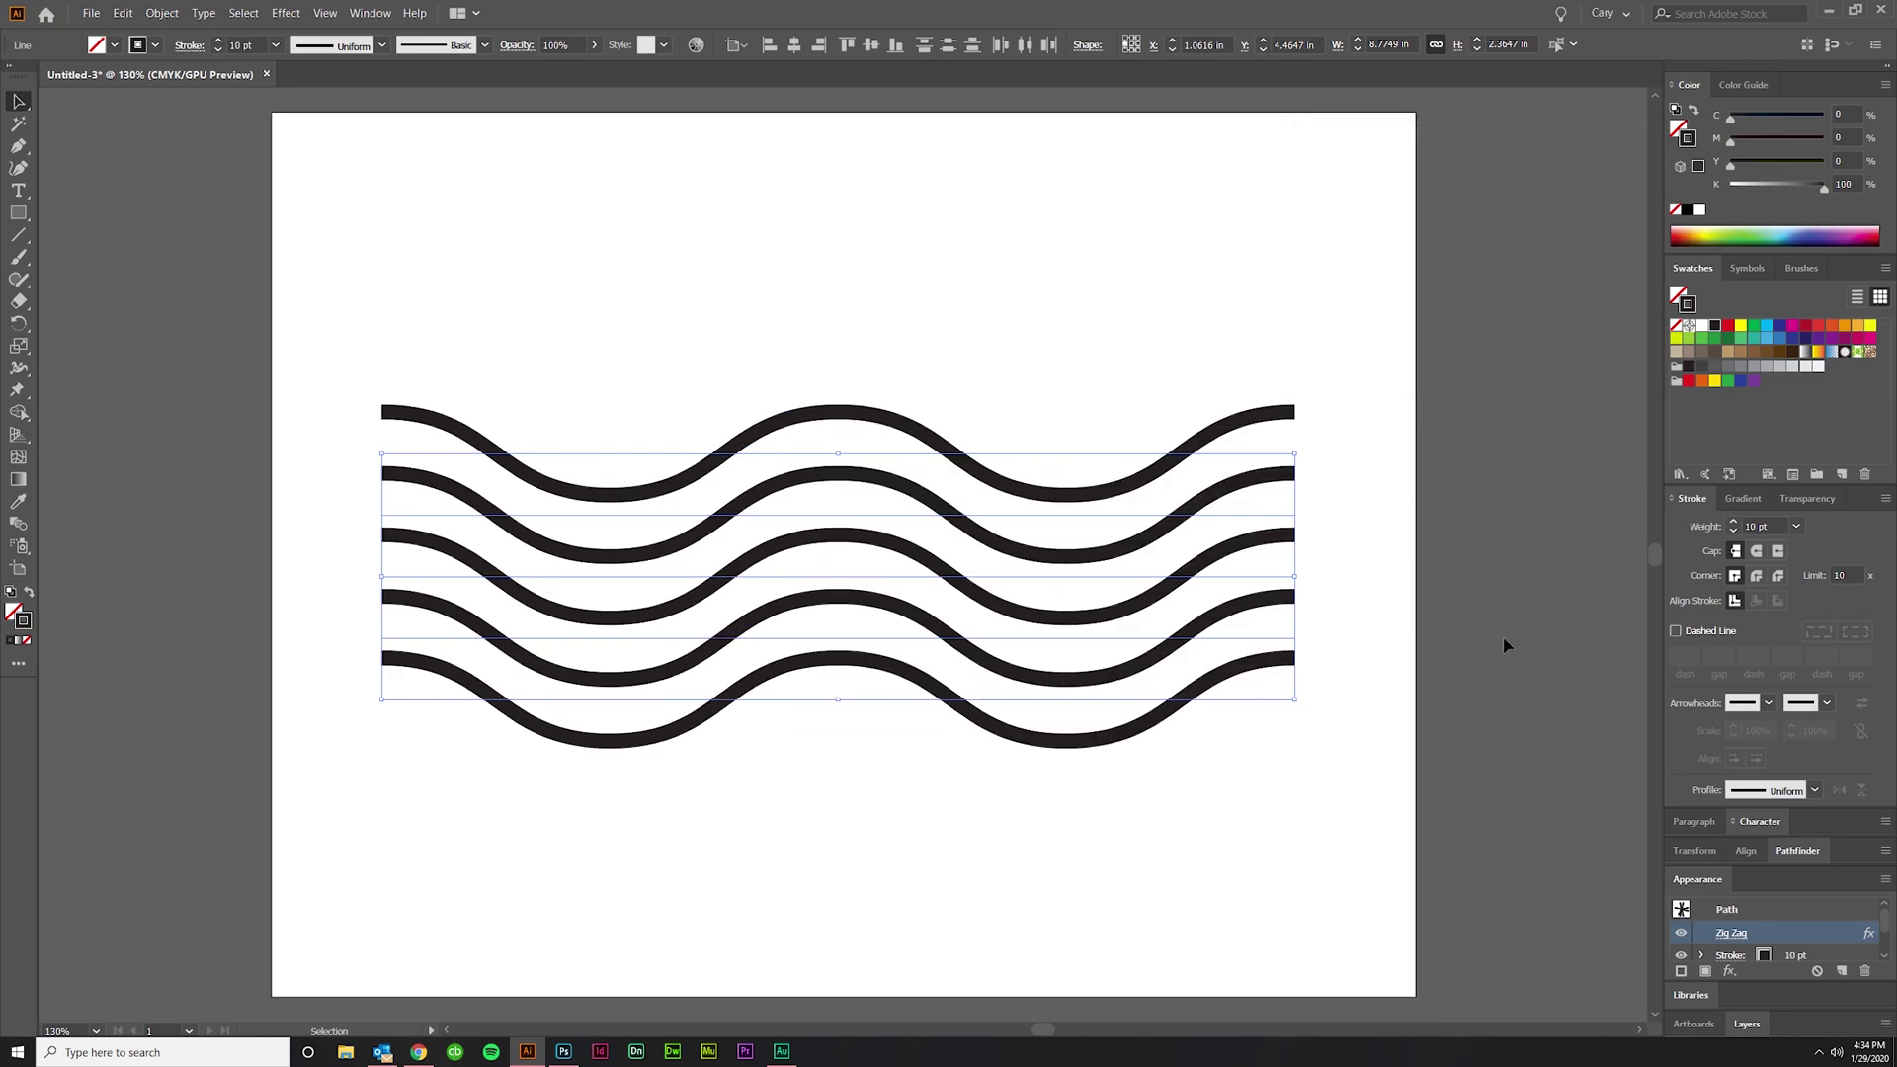
pyautogui.click(1341, 838)
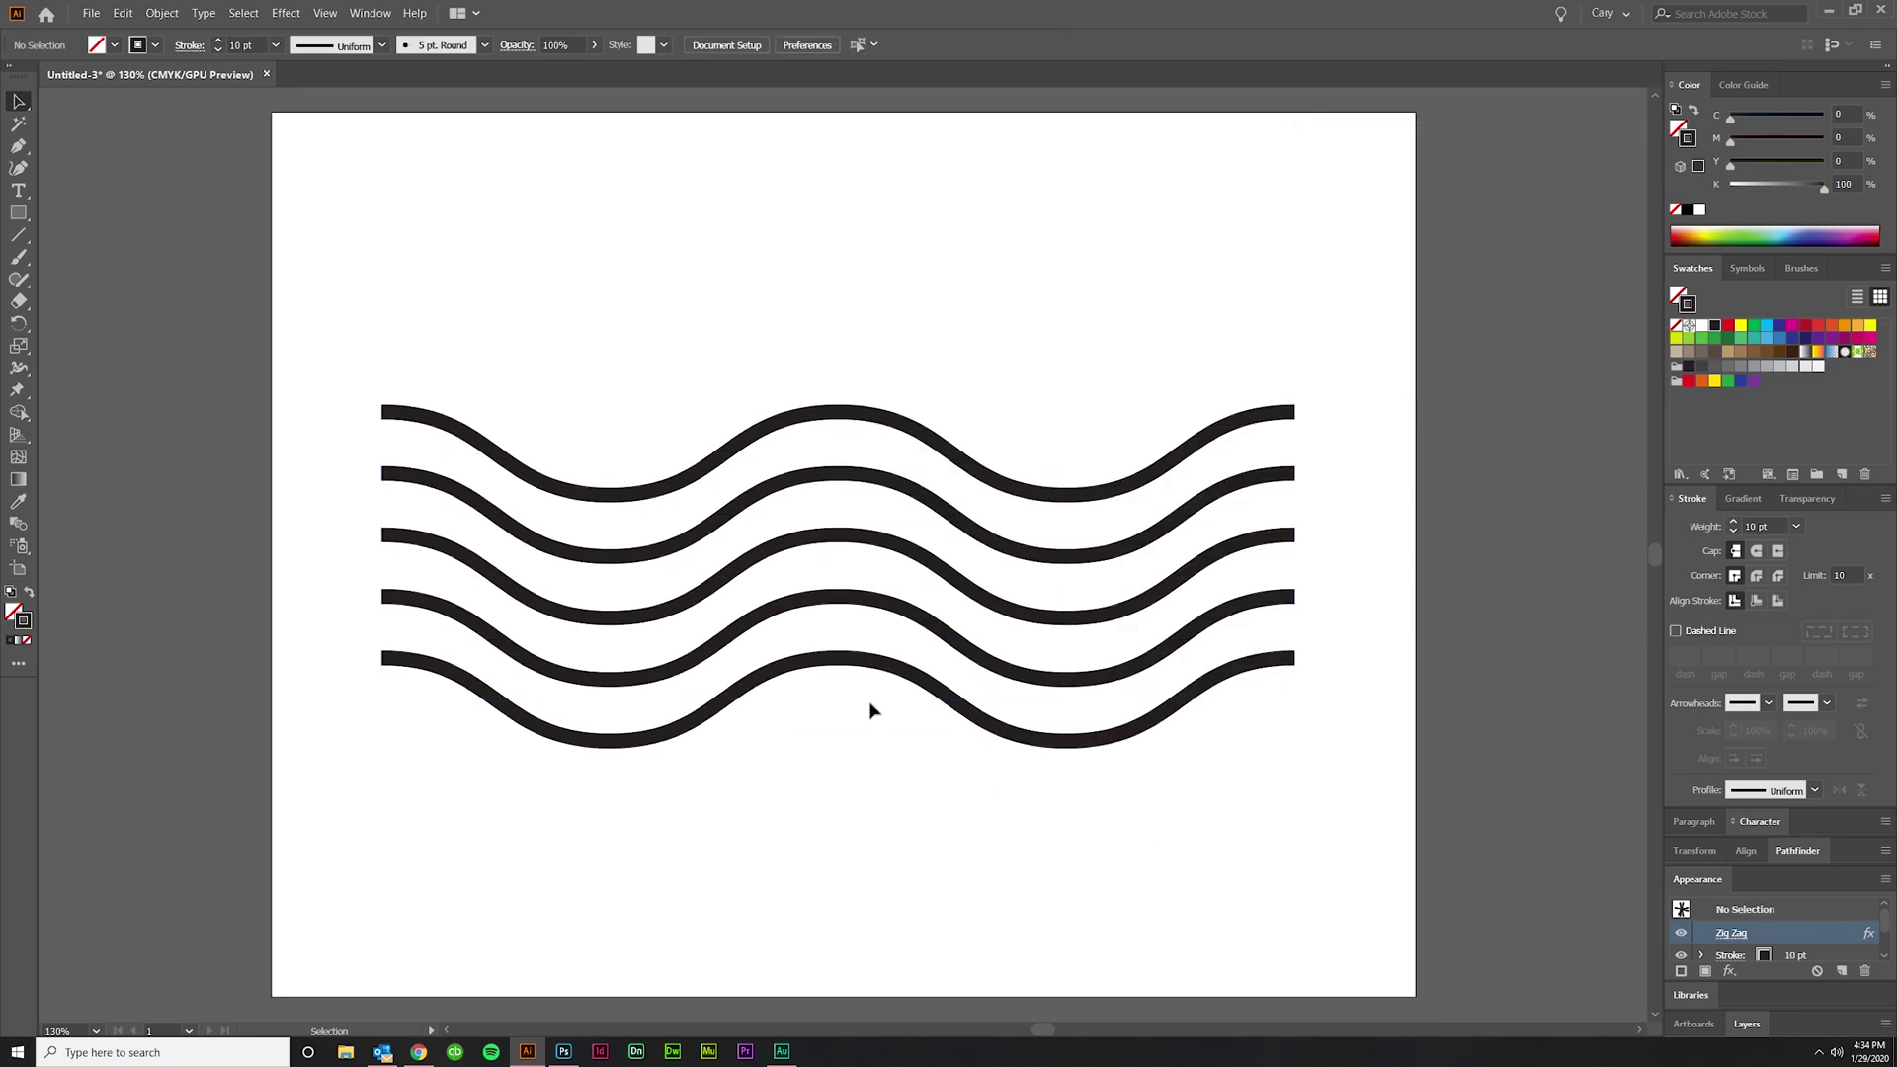
pyautogui.click(19, 211)
pyautogui.moveTo(363, 176); pyautogui.dragTo(1291, 361)
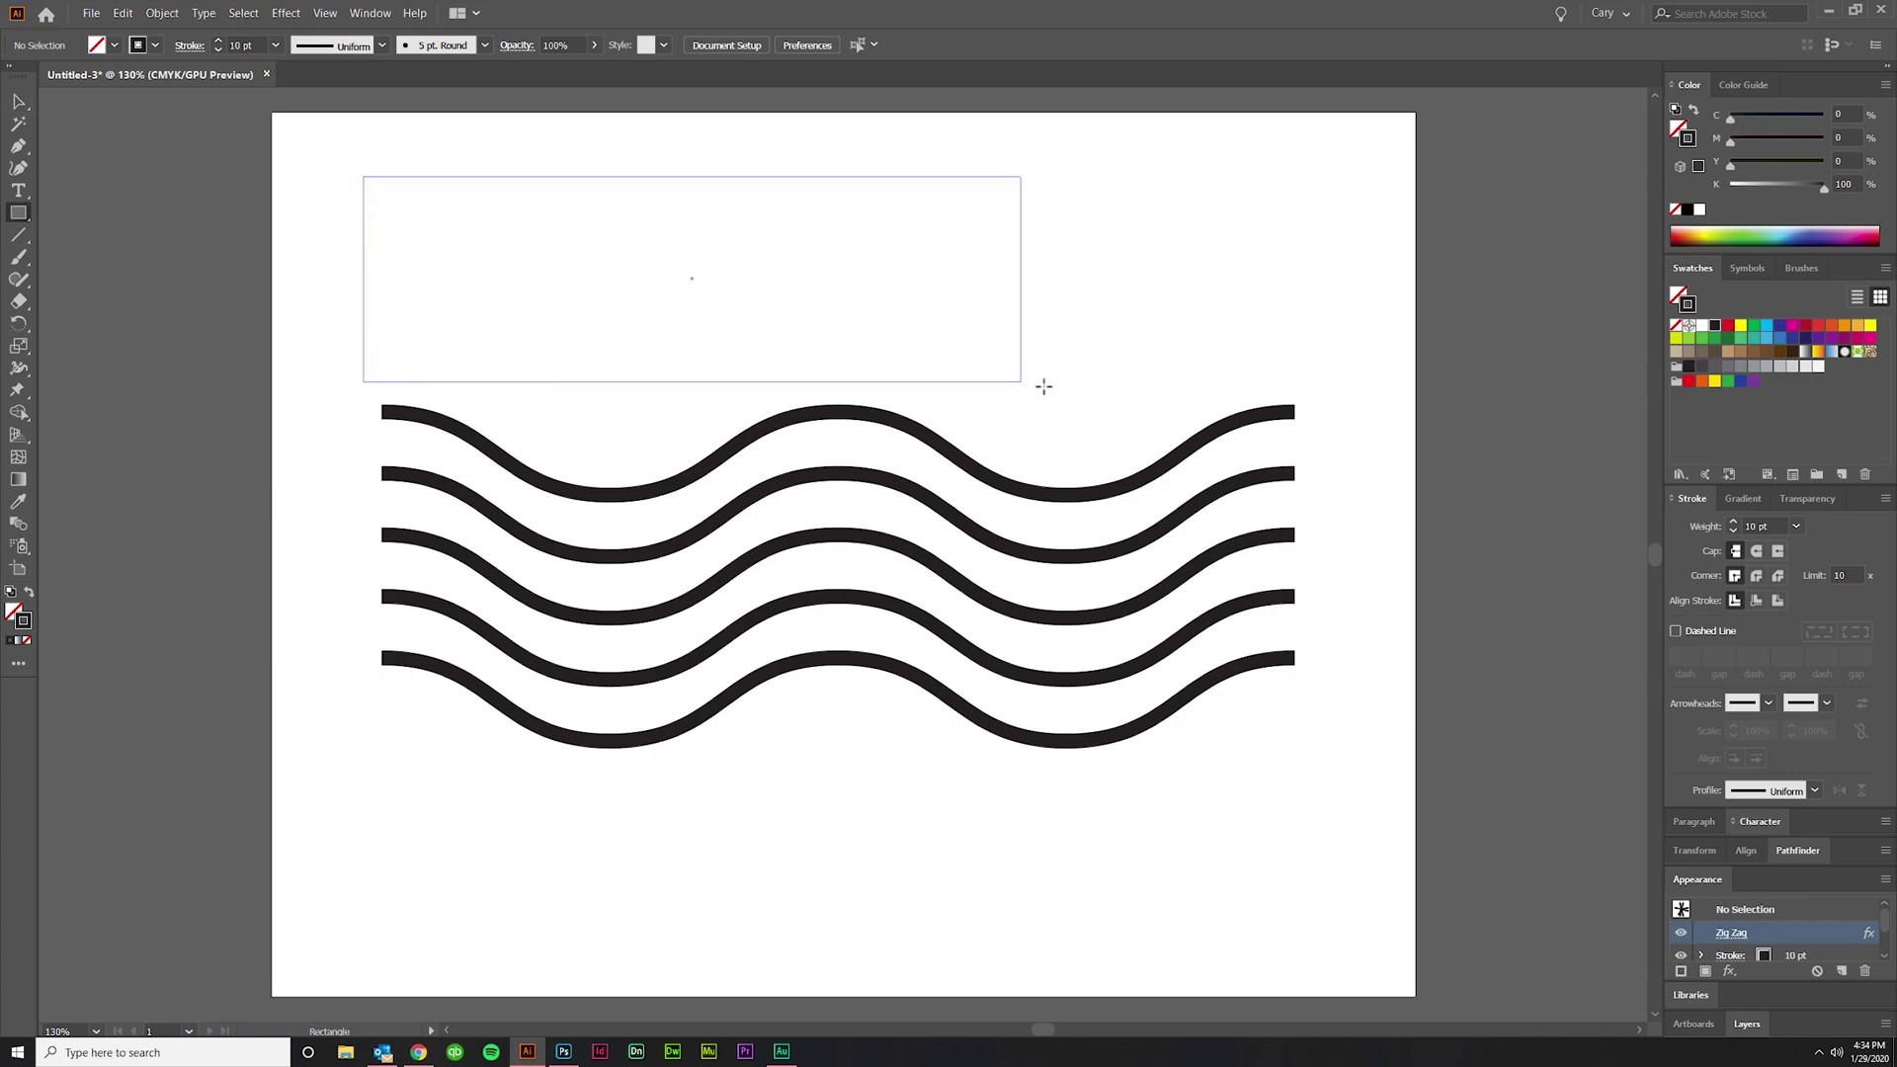
pyautogui.click(20, 102)
pyautogui.hotkey('shift', 'x')
pyautogui.click(282, 13)
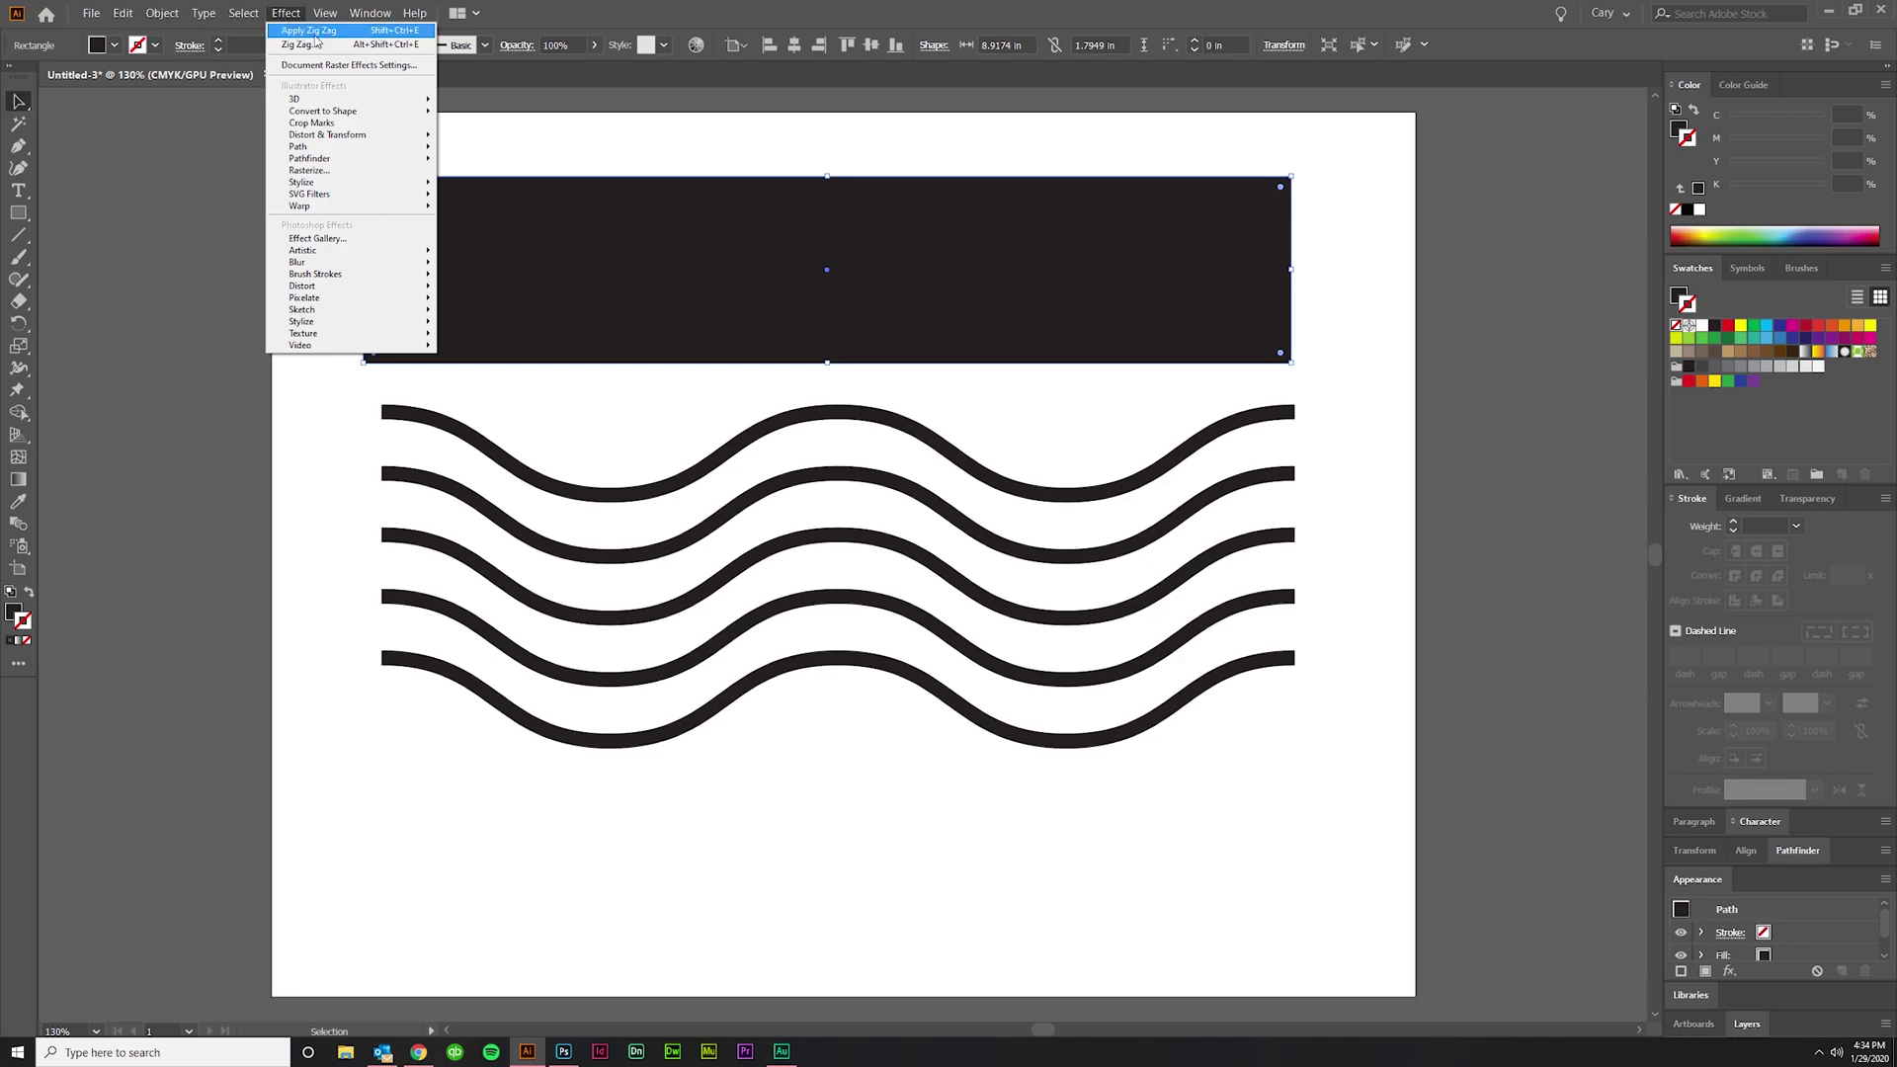
pyautogui.click(312, 30)
pyautogui.click(1499, 505)
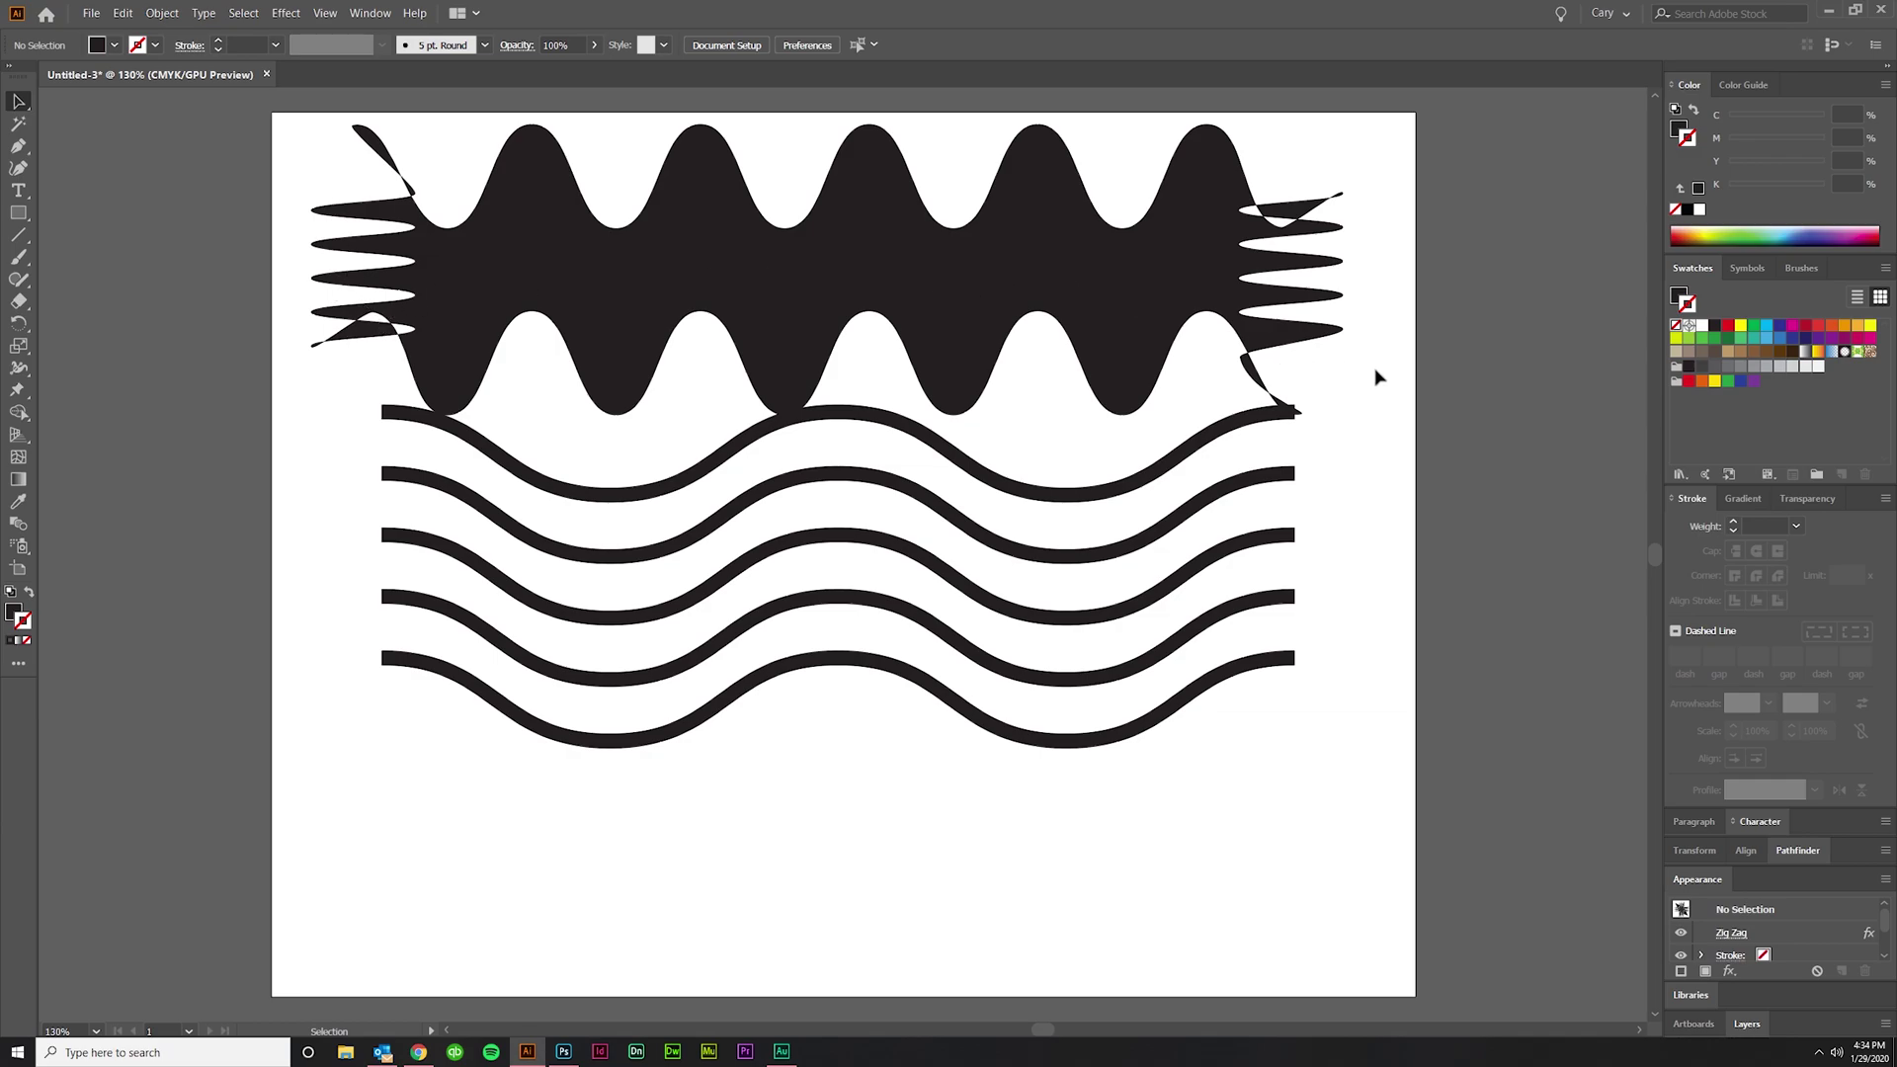
# Change the black shape's Zig Zag to 0.1 in size and 5 ridges, then deselect.
pyautogui.click(1164, 288)
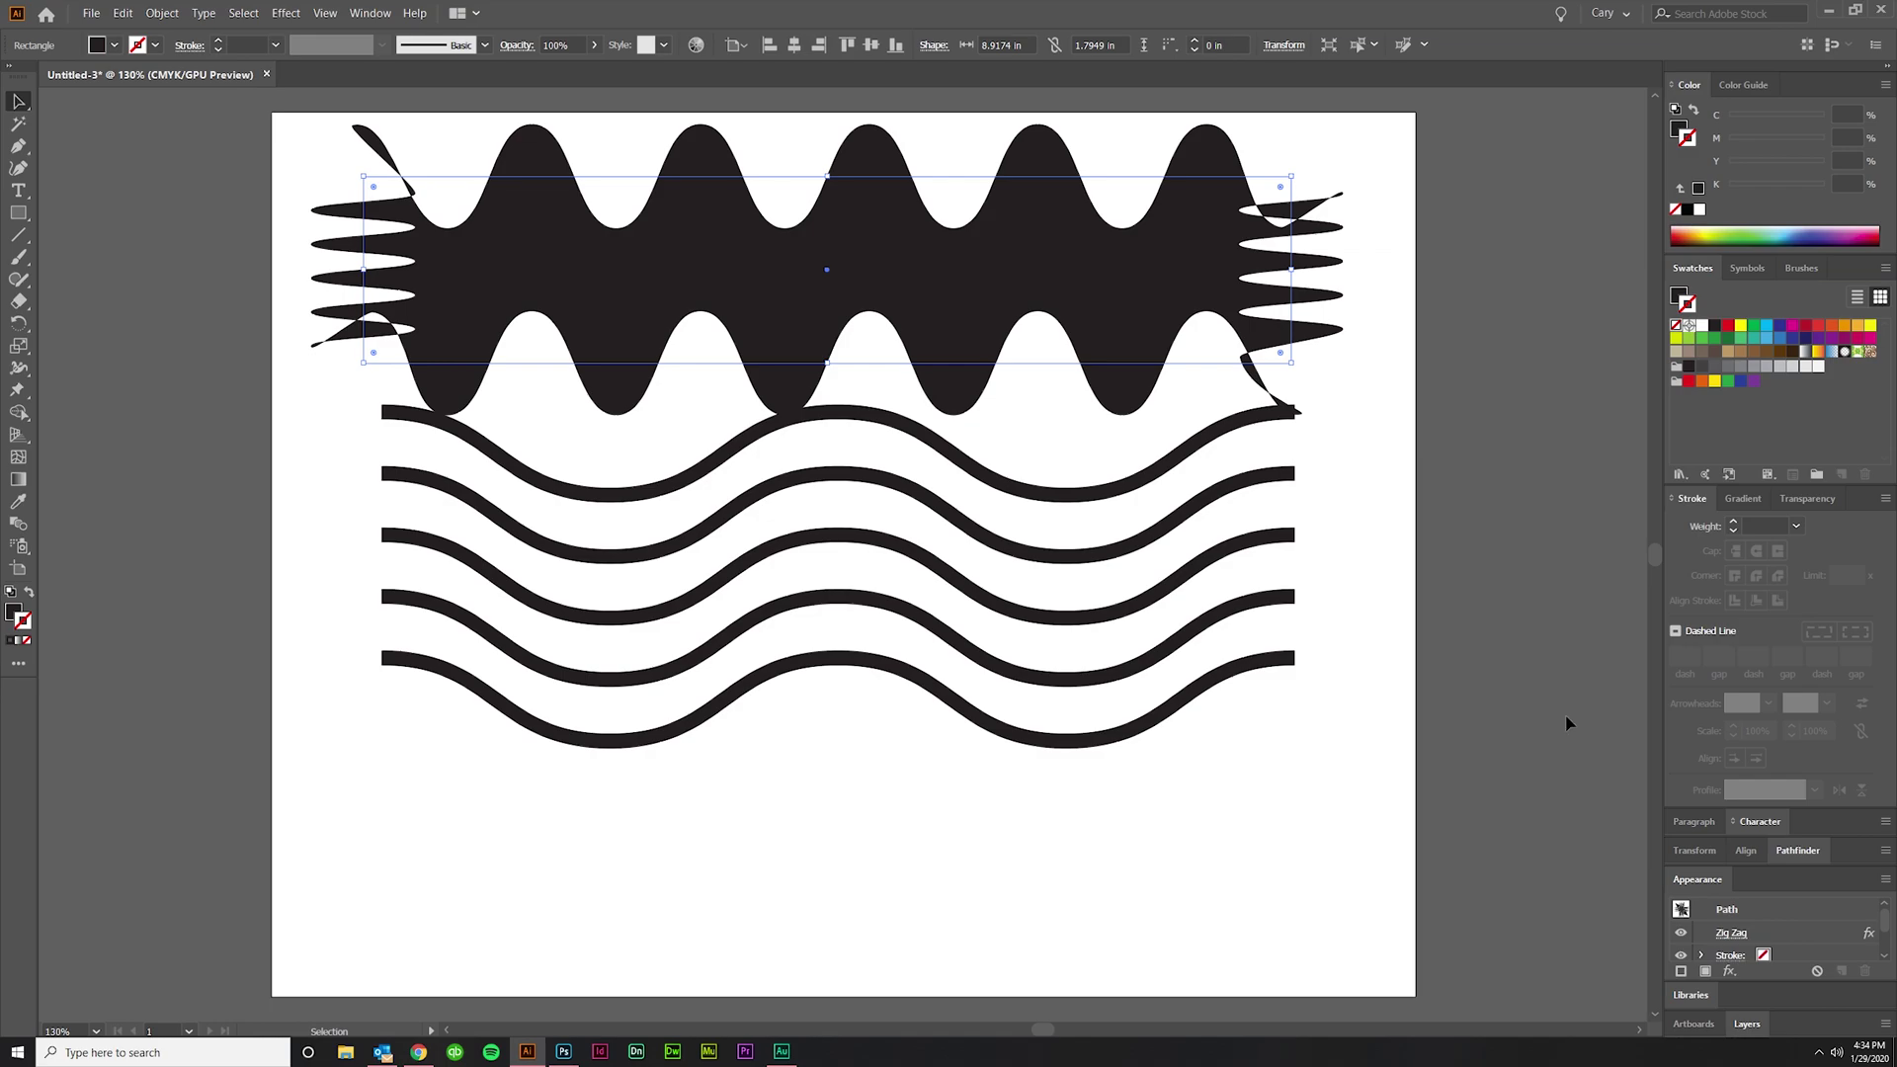
pyautogui.doubleClick(1771, 932)
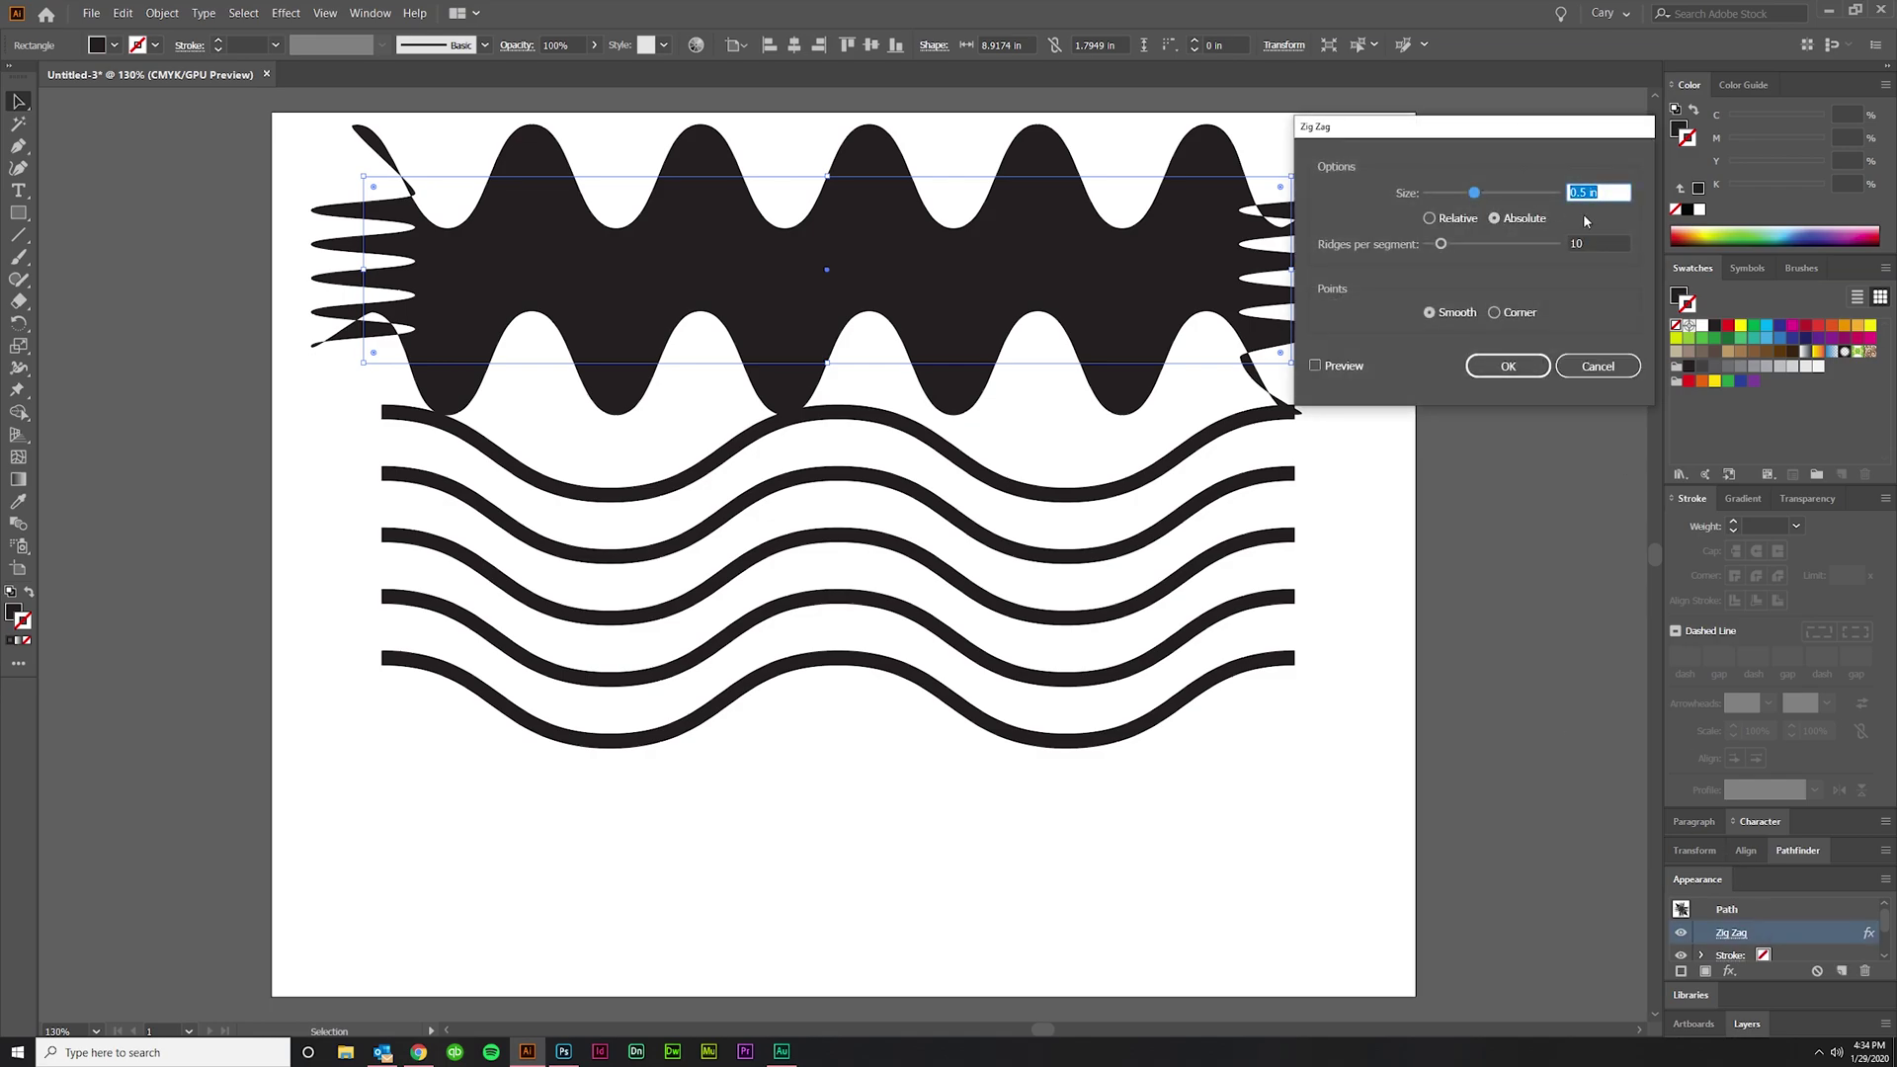
pyautogui.write('0.3')
pyautogui.click(1316, 367)
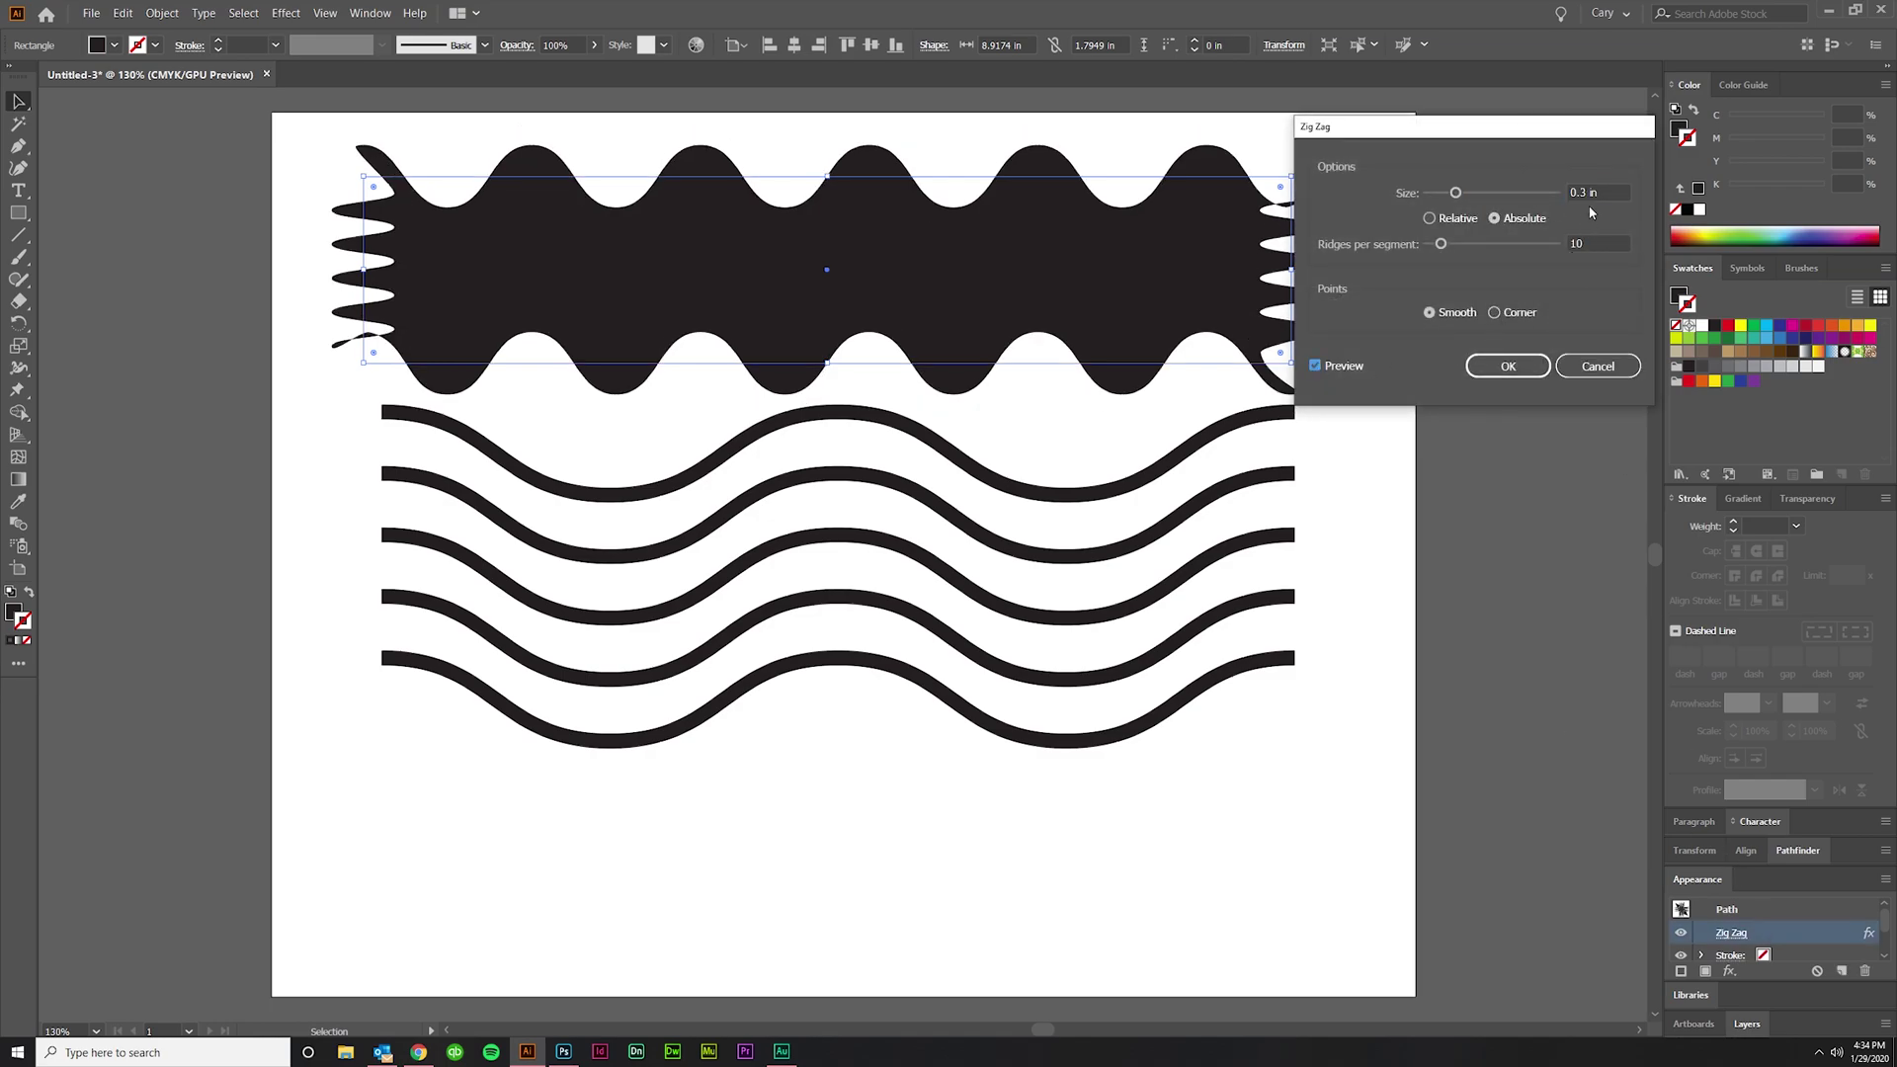
pyautogui.doubleClick(1583, 194)
pyautogui.press('Down')
pyautogui.press('Down')
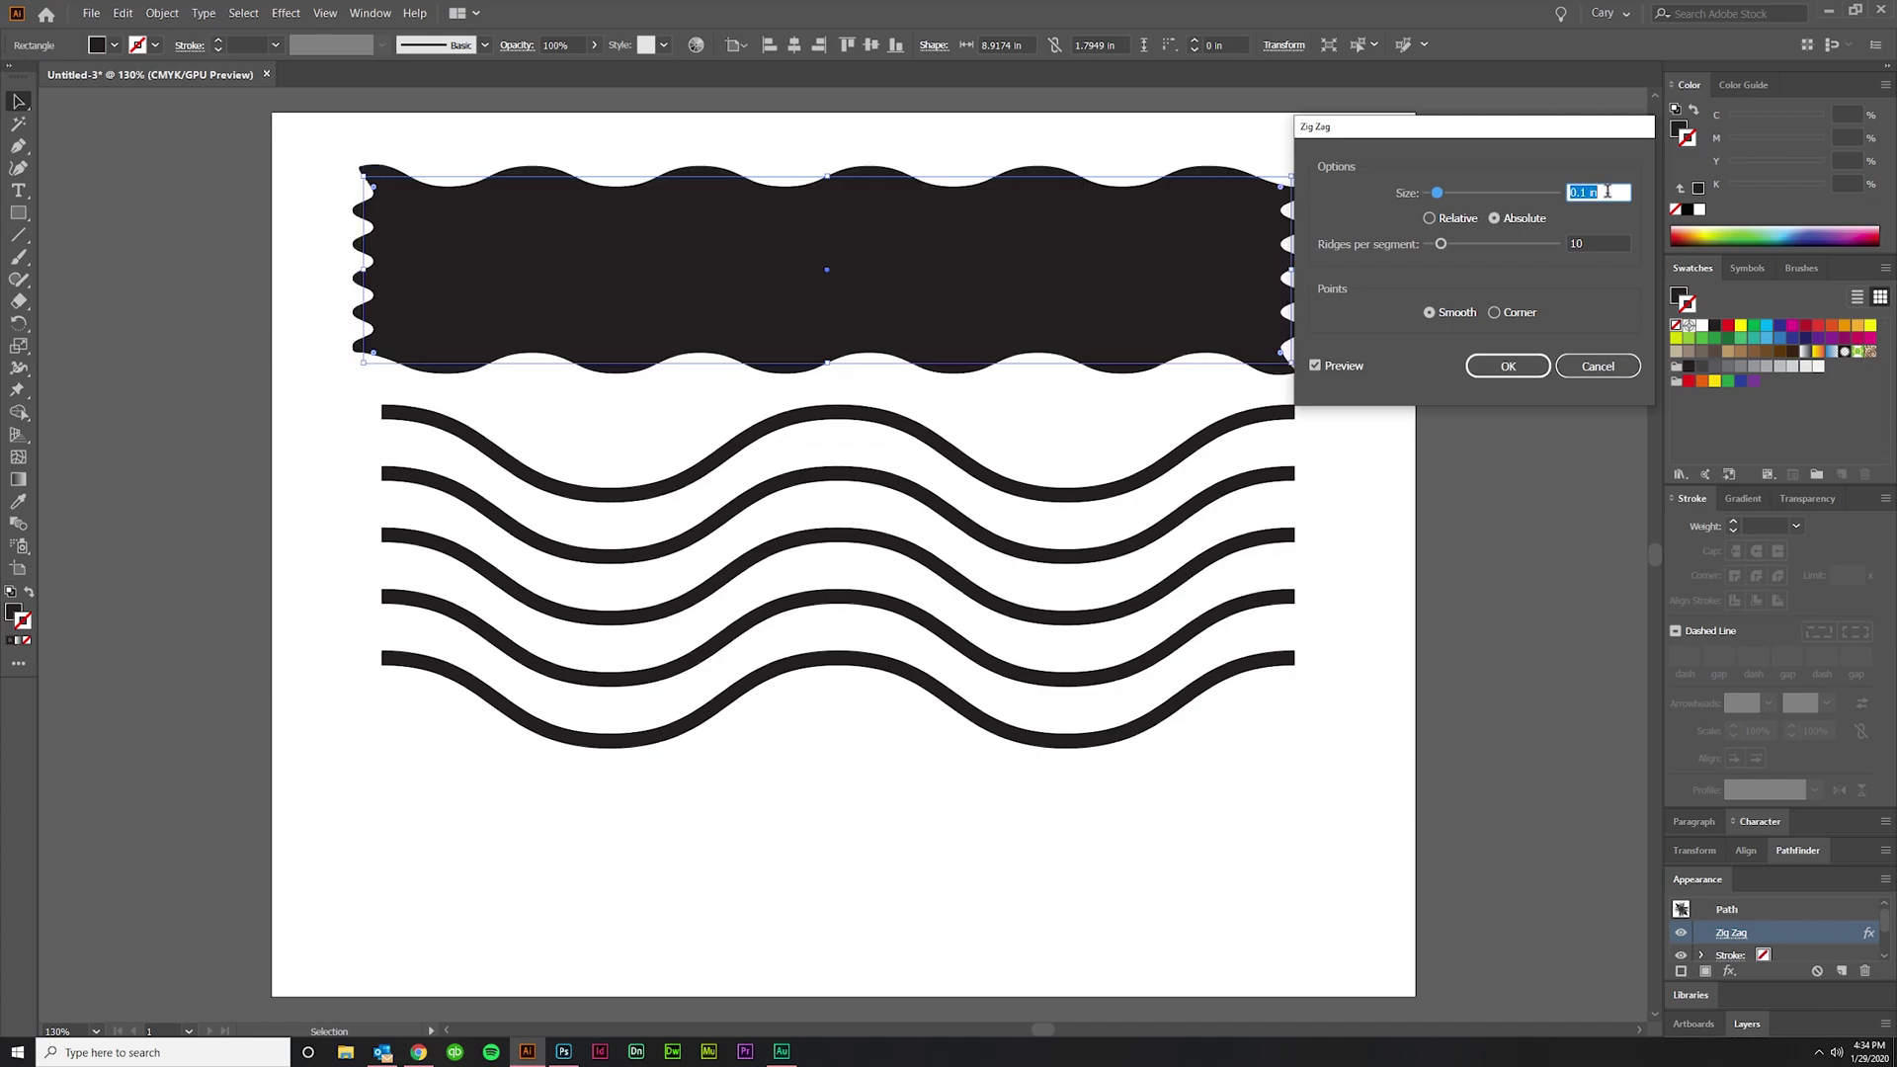
pyautogui.press('Tab')
pyautogui.press('Tab')
pyautogui.write('52')
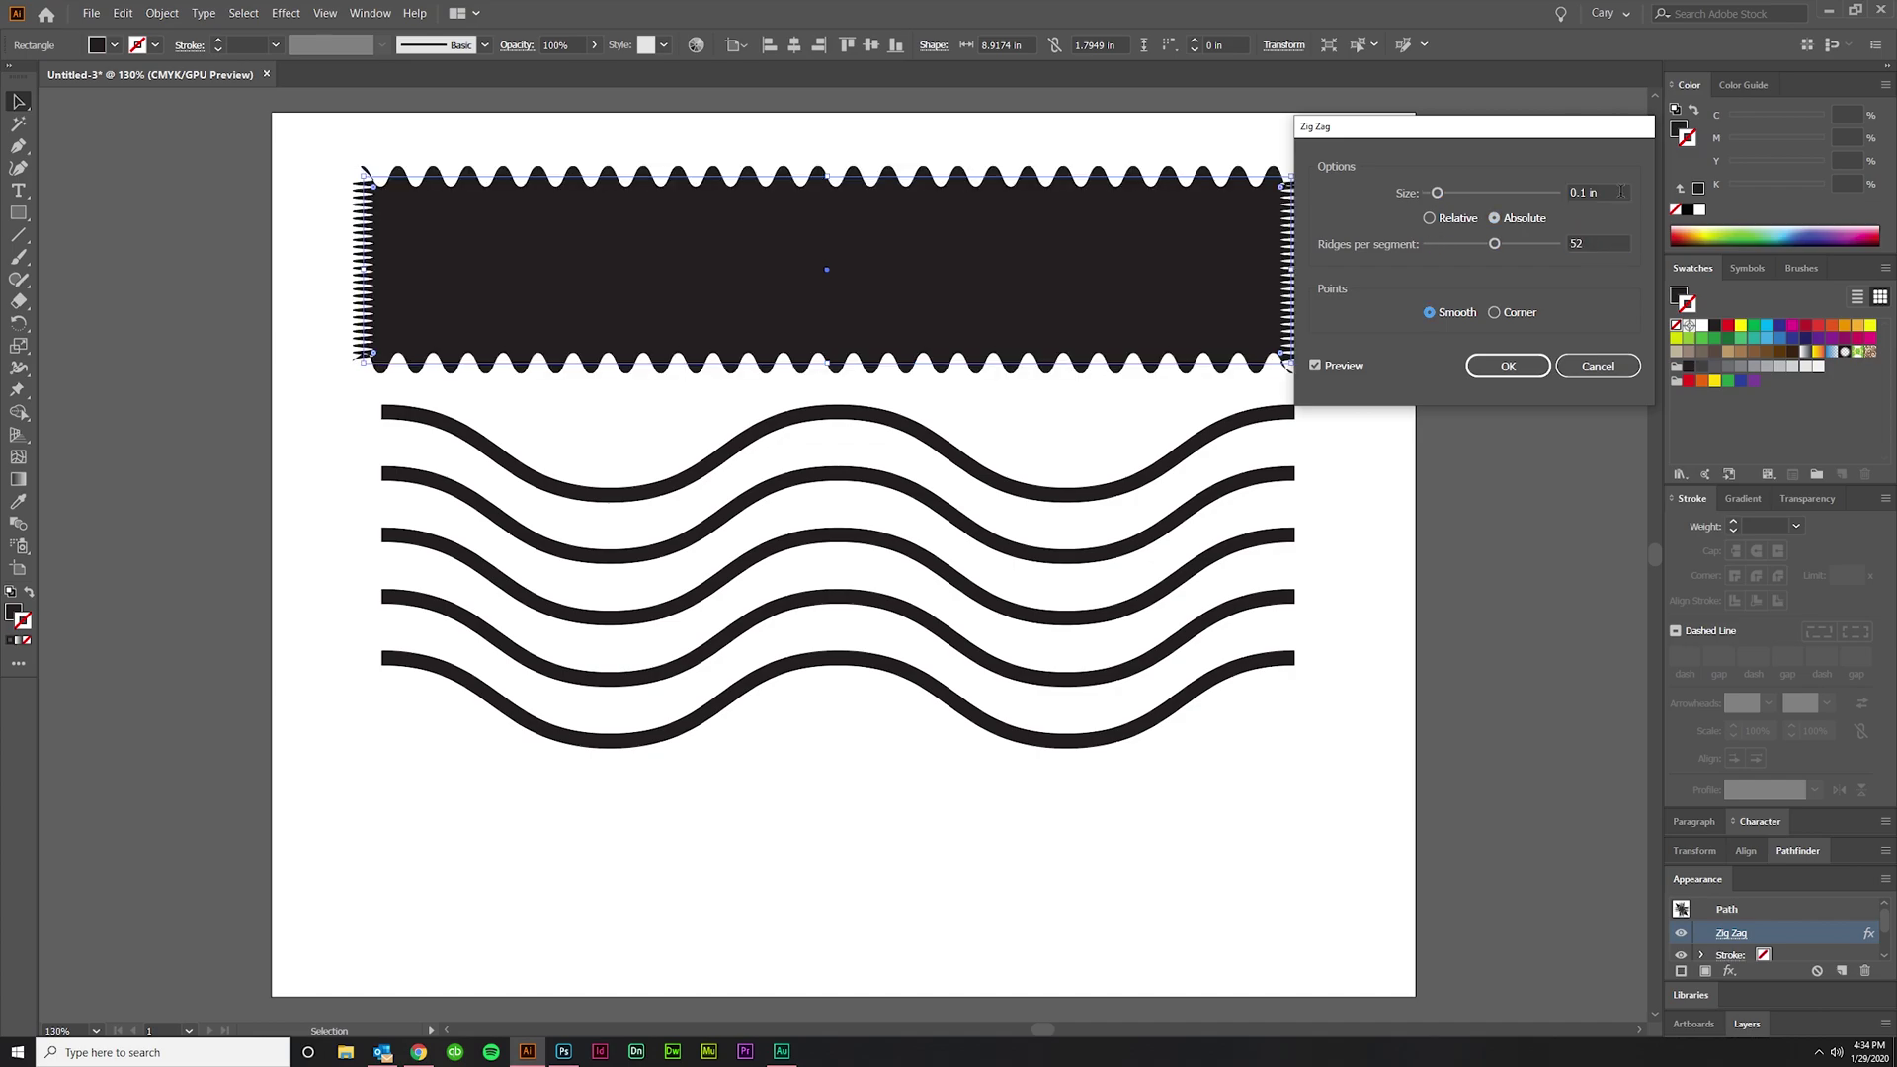
pyautogui.press('BackSpace')
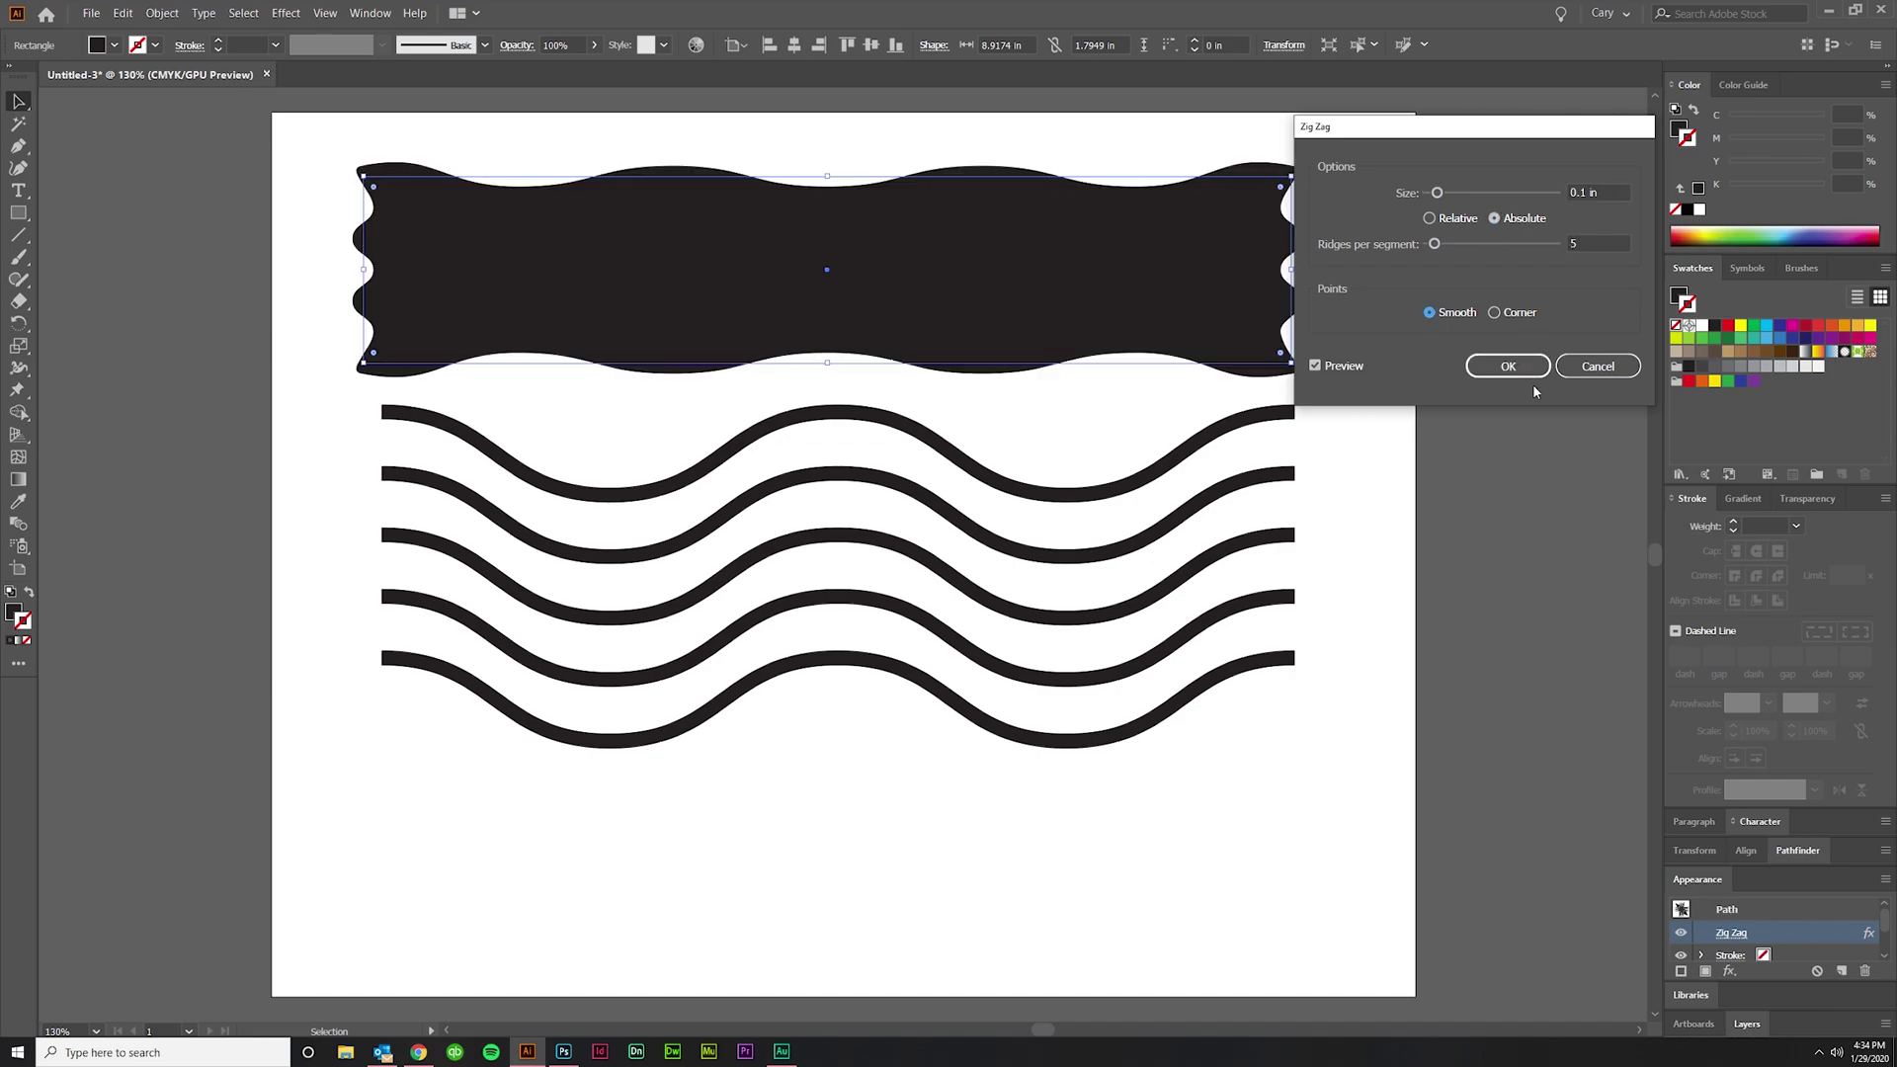
pyautogui.click(1526, 371)
pyautogui.click(1544, 501)
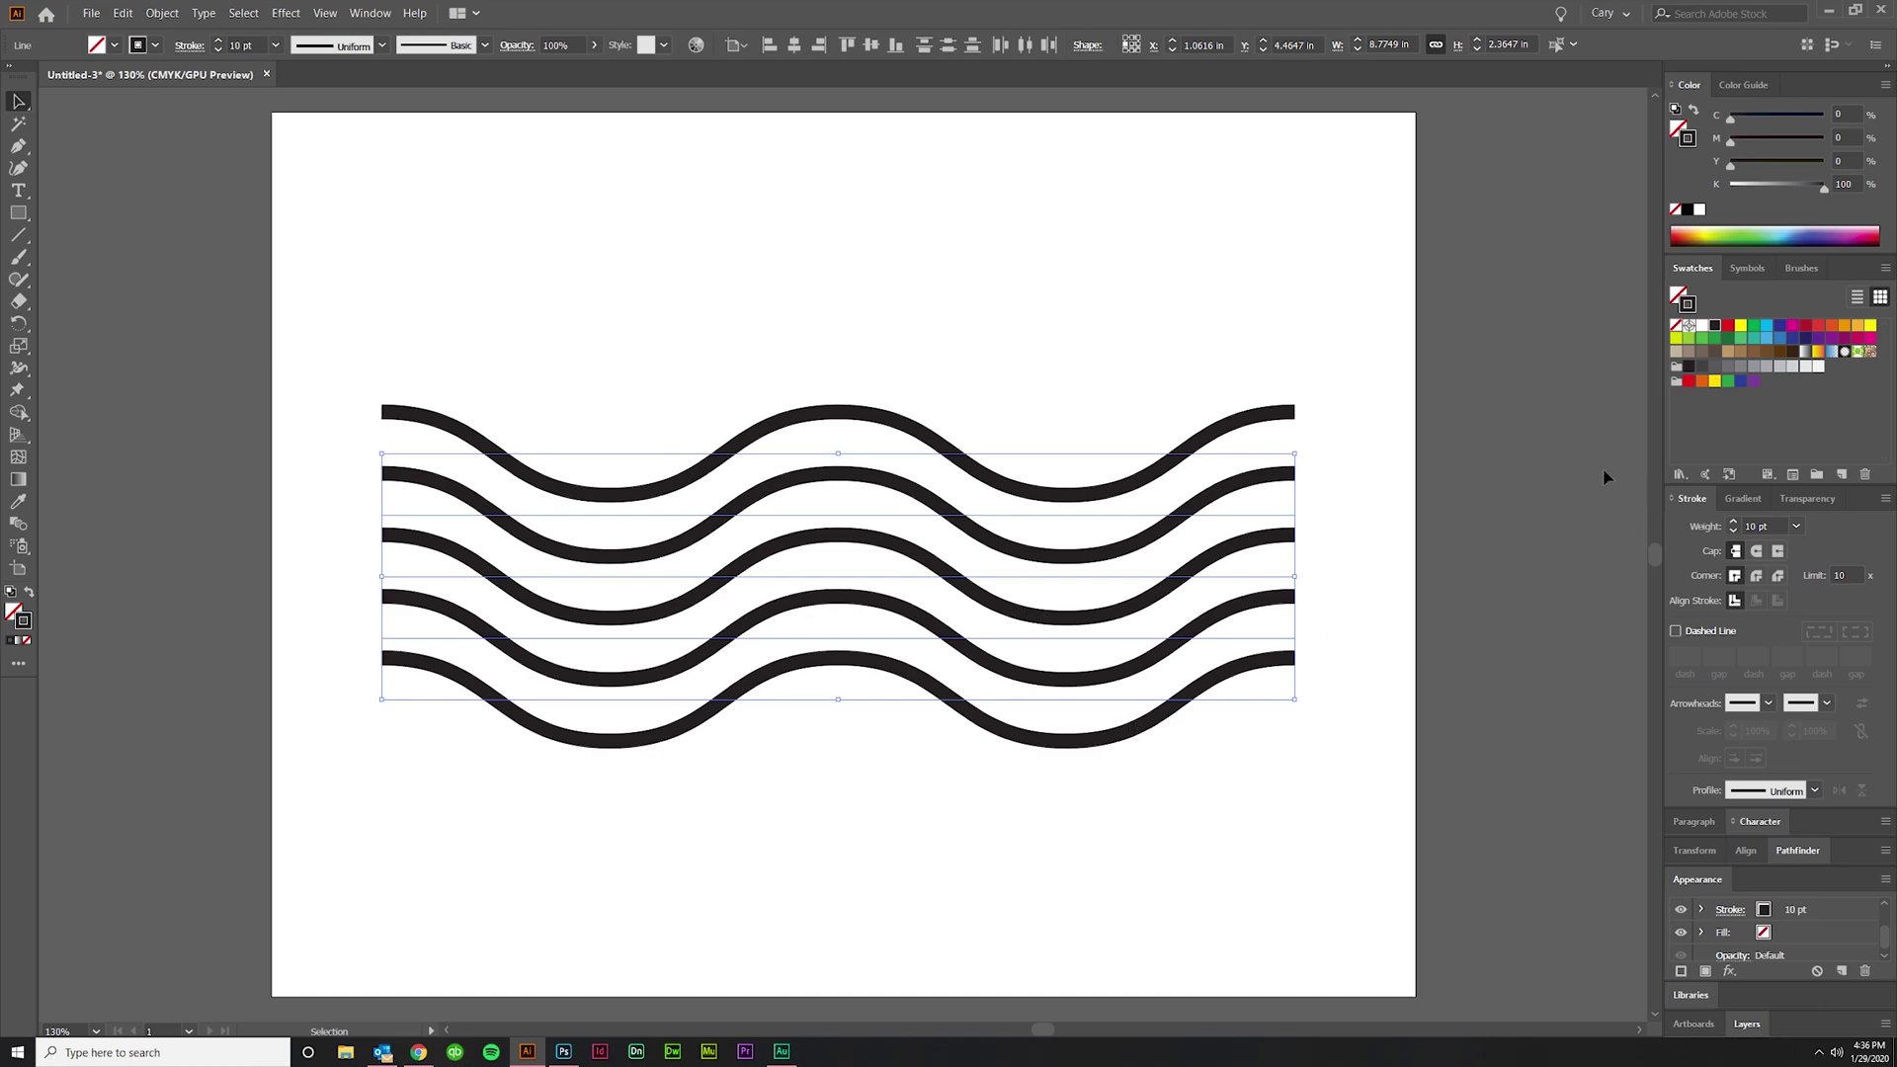
# Browse the stroke width profile list for the five selected wavy lines.
pyautogui.click(1817, 793)
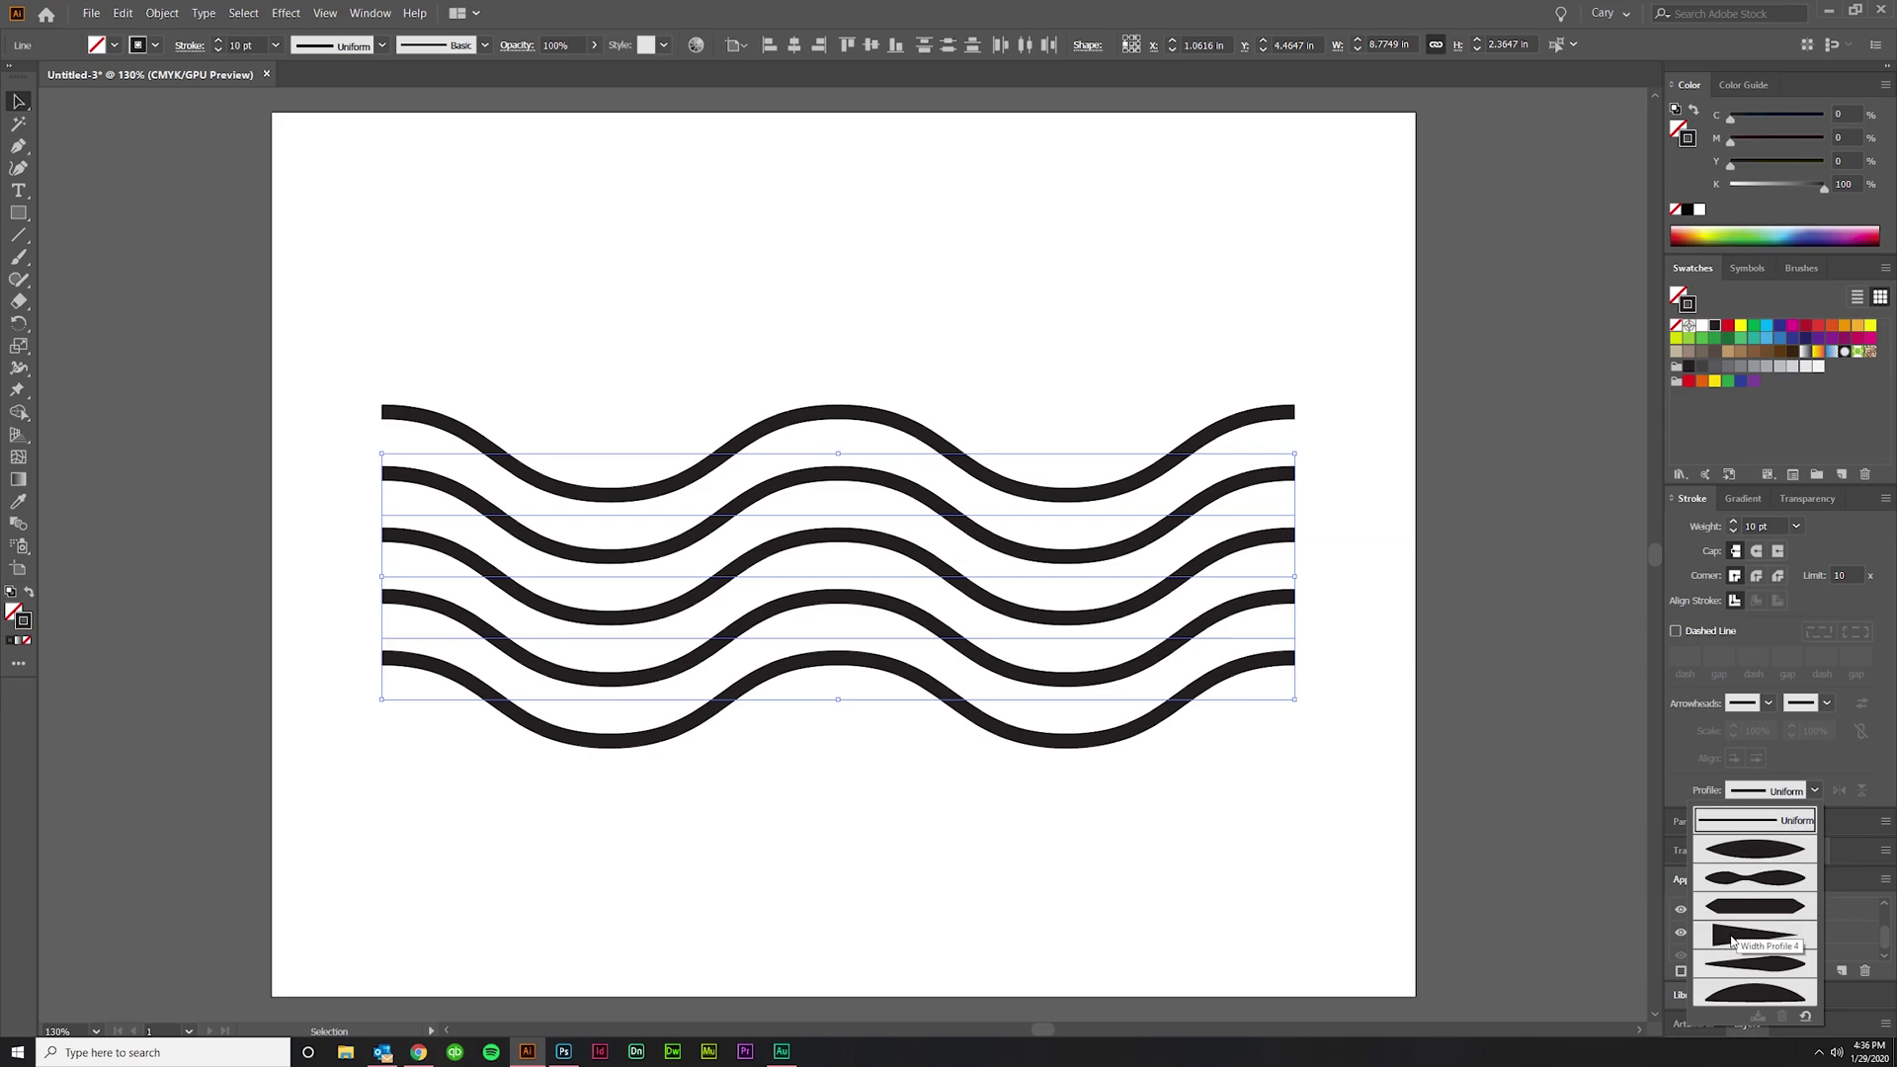
# Give the waves Width Profile 4 and a 60 pt stroke weight, then deselect.
pyautogui.click(1731, 941)
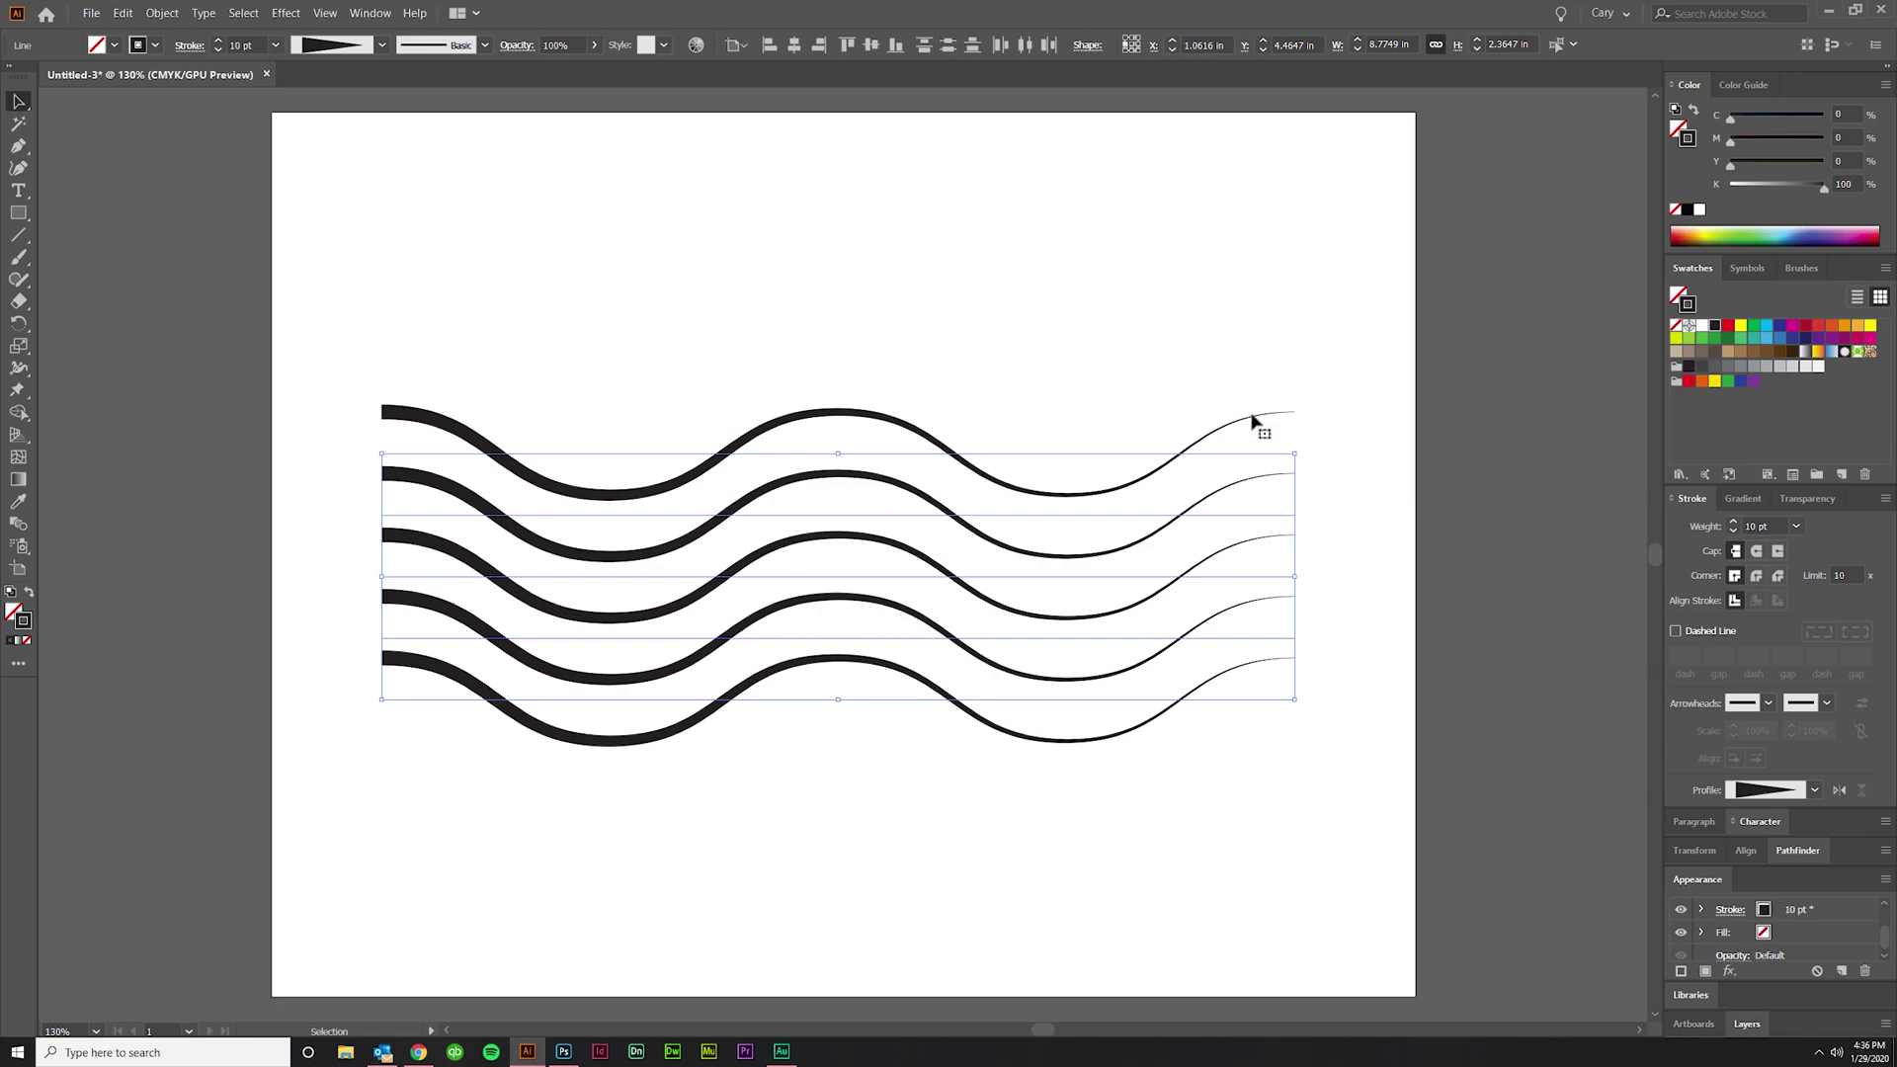
pyautogui.click(1756, 526)
pyautogui.write('20')
pyautogui.press('Return')
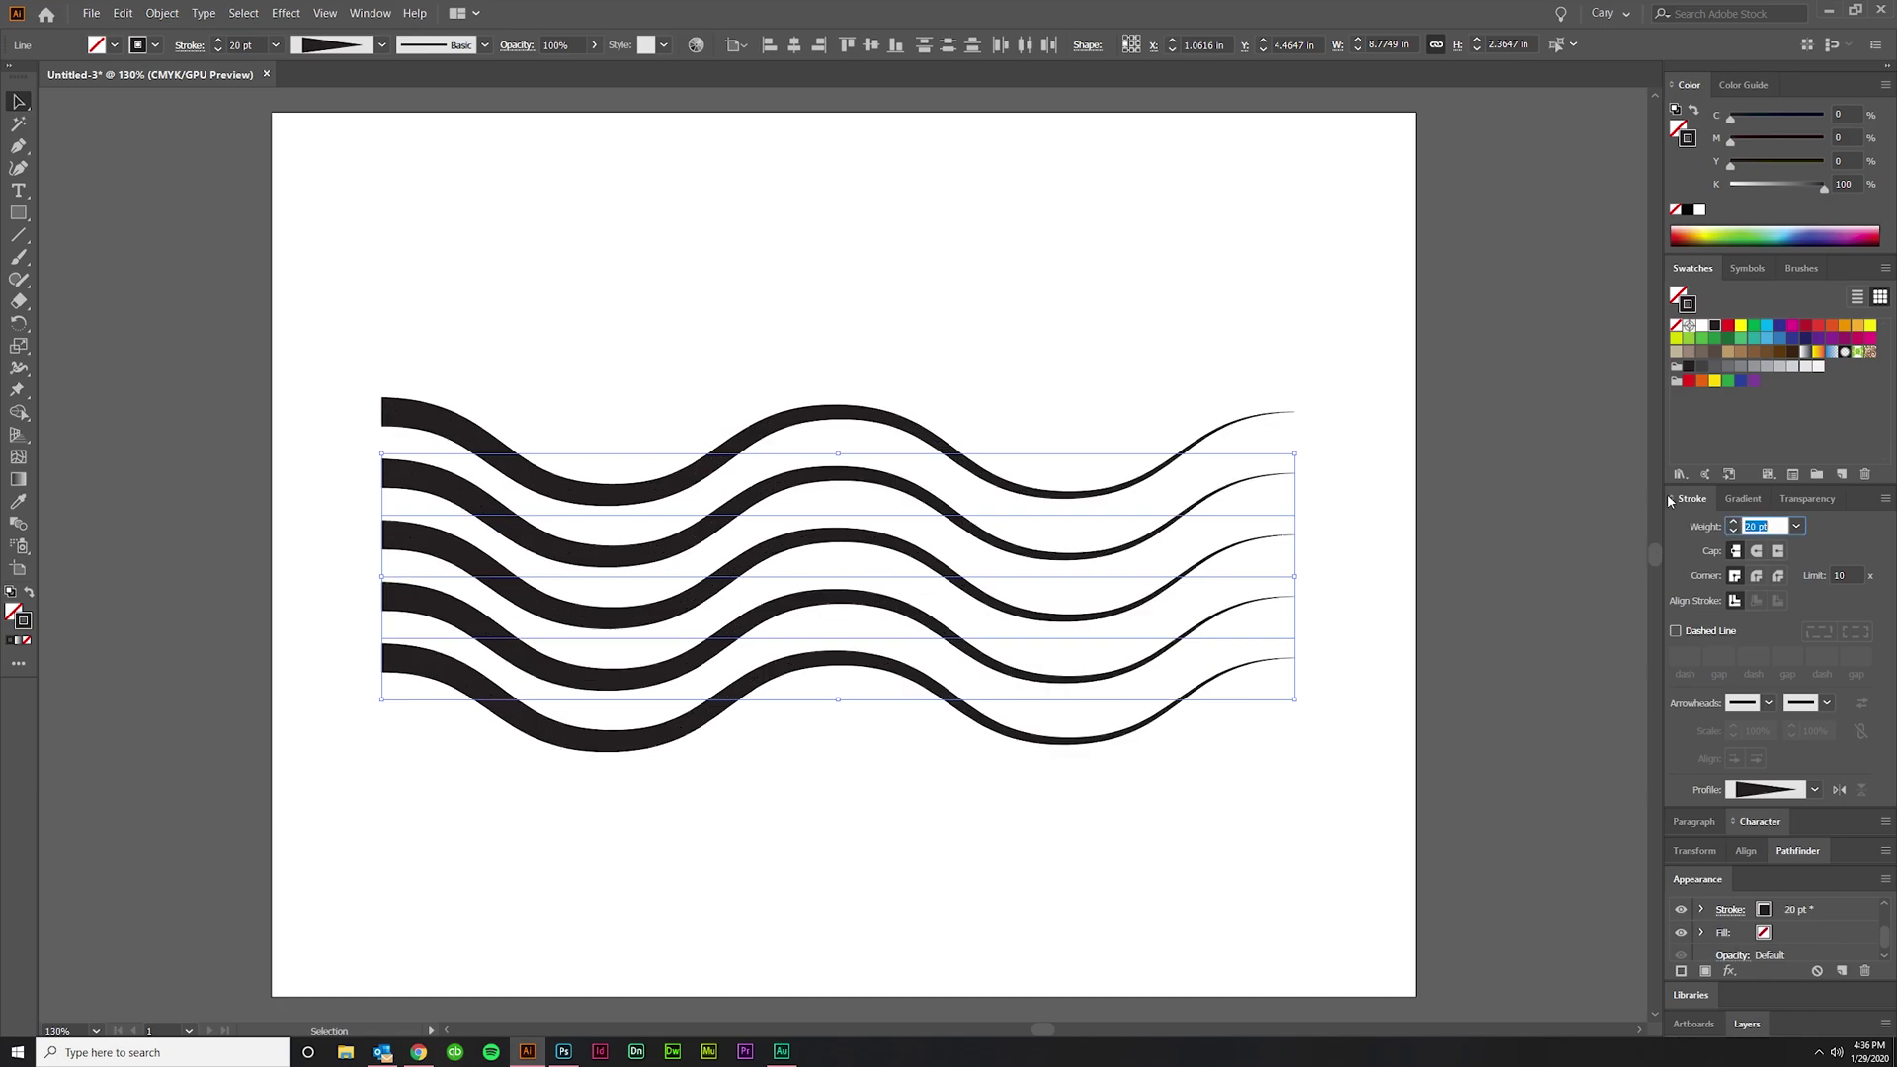
pyautogui.hotkey('shift', 'Up')
pyautogui.hotkey('shift', 'Up')
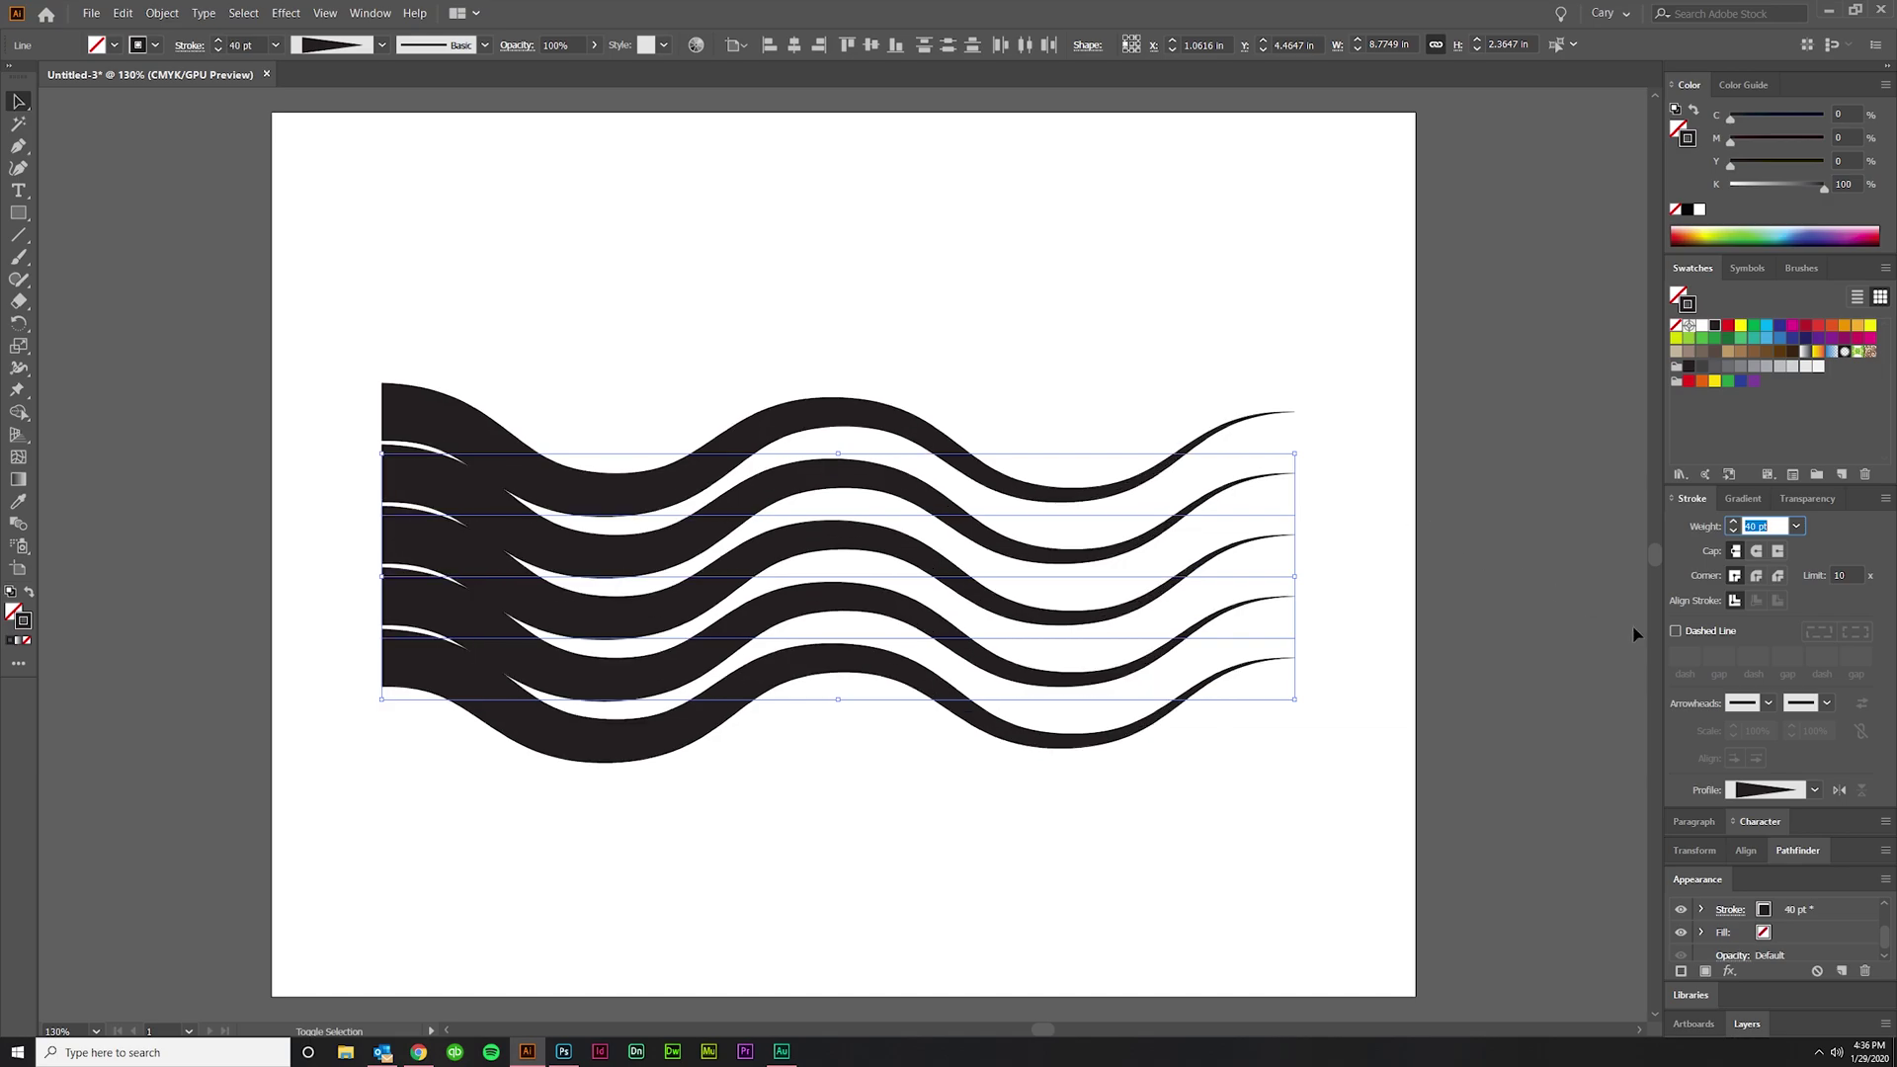
pyautogui.hotkey('shift', 'Up')
pyautogui.hotkey('shift', 'Up')
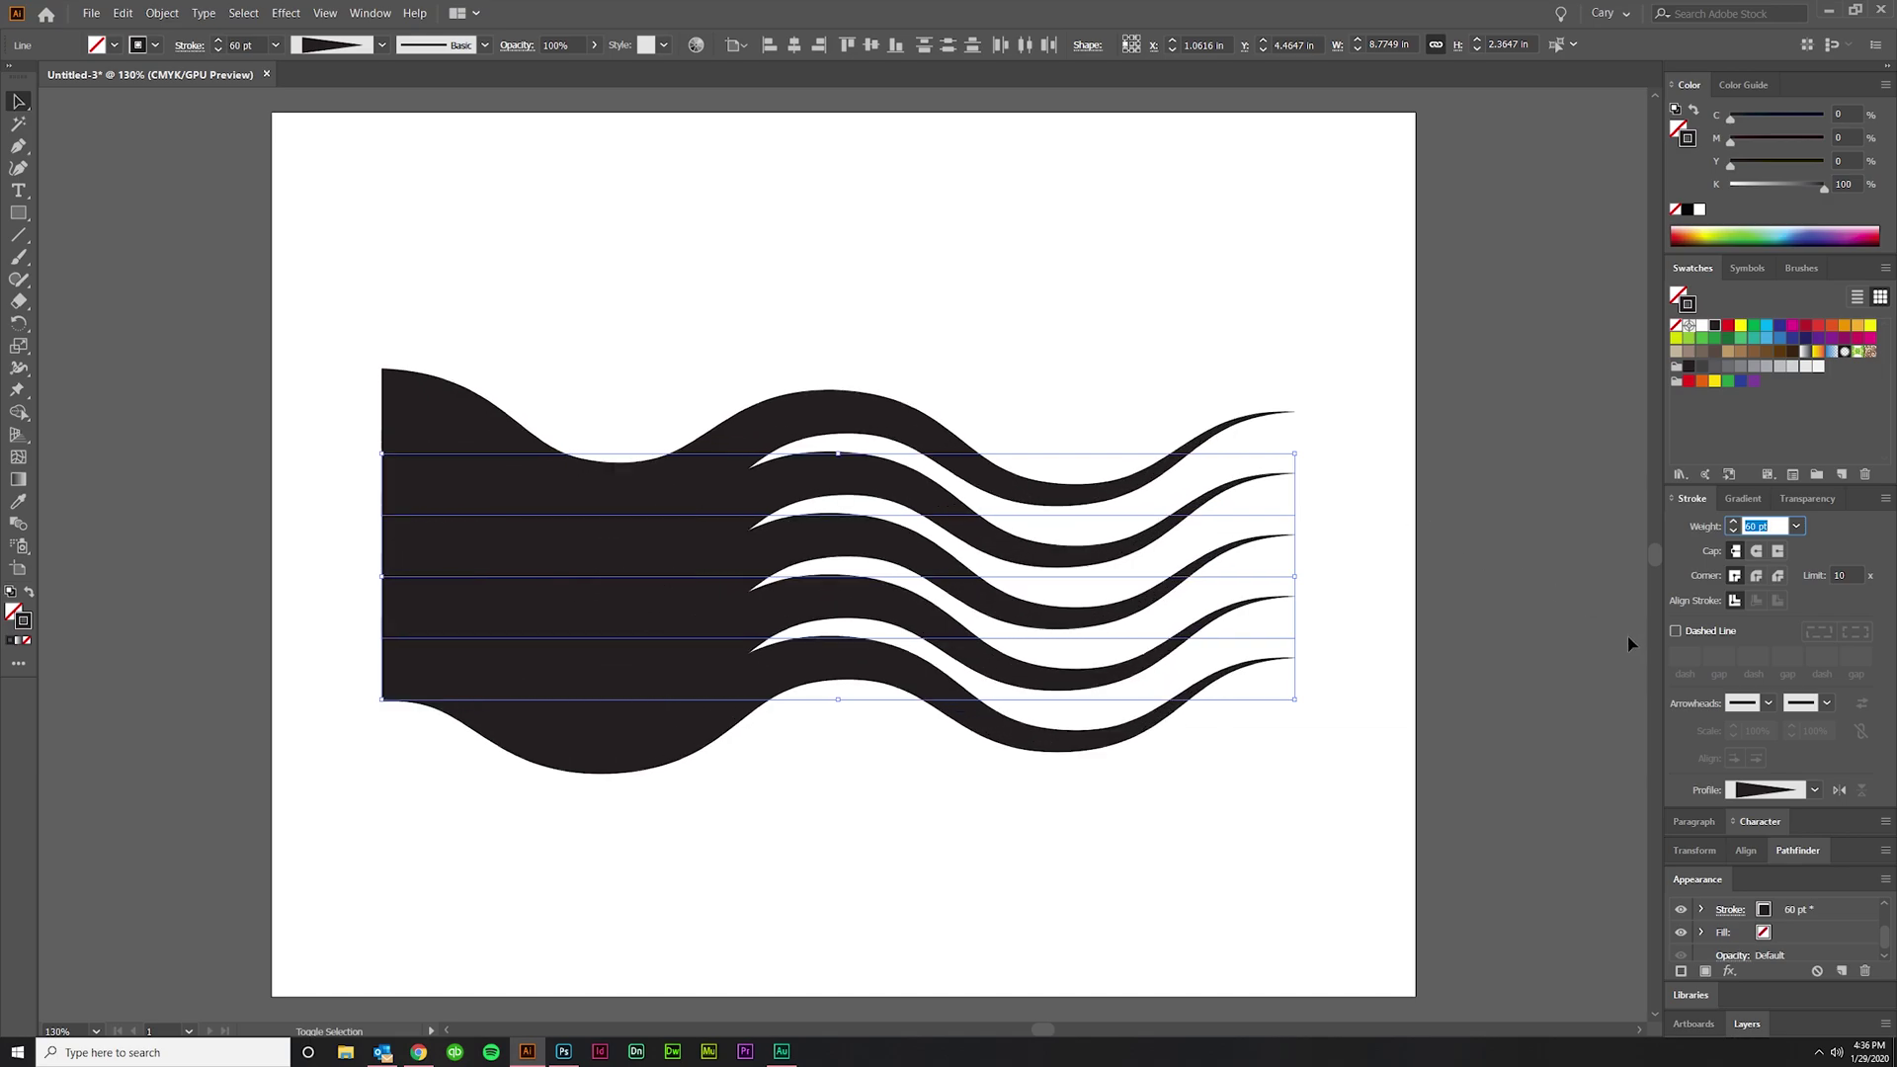
pyautogui.hotkey('ctrl', 'h')
pyautogui.click(1265, 876)
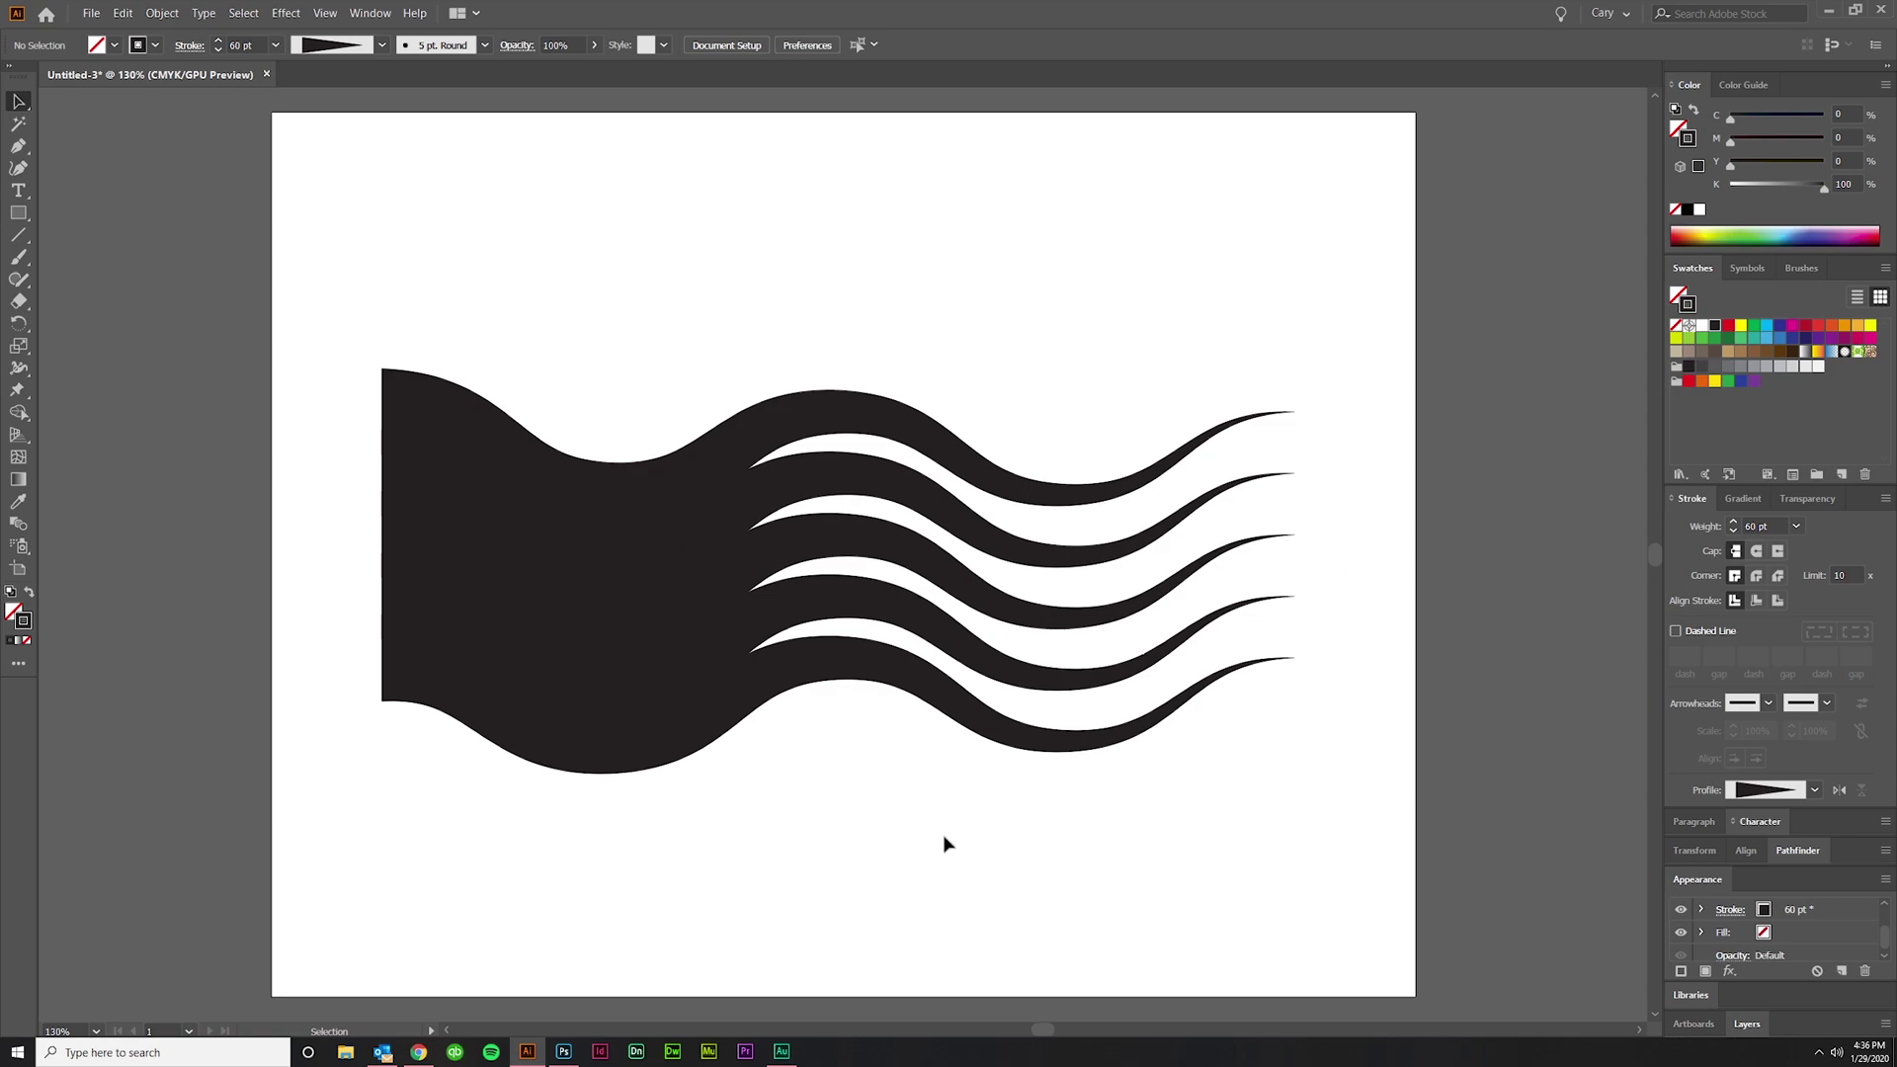
# Try several width profiles on all five waves and lower the stroke weight to 30 pt.
pyautogui.hotkey('ctrl', 'a')
pyautogui.click(1814, 791)
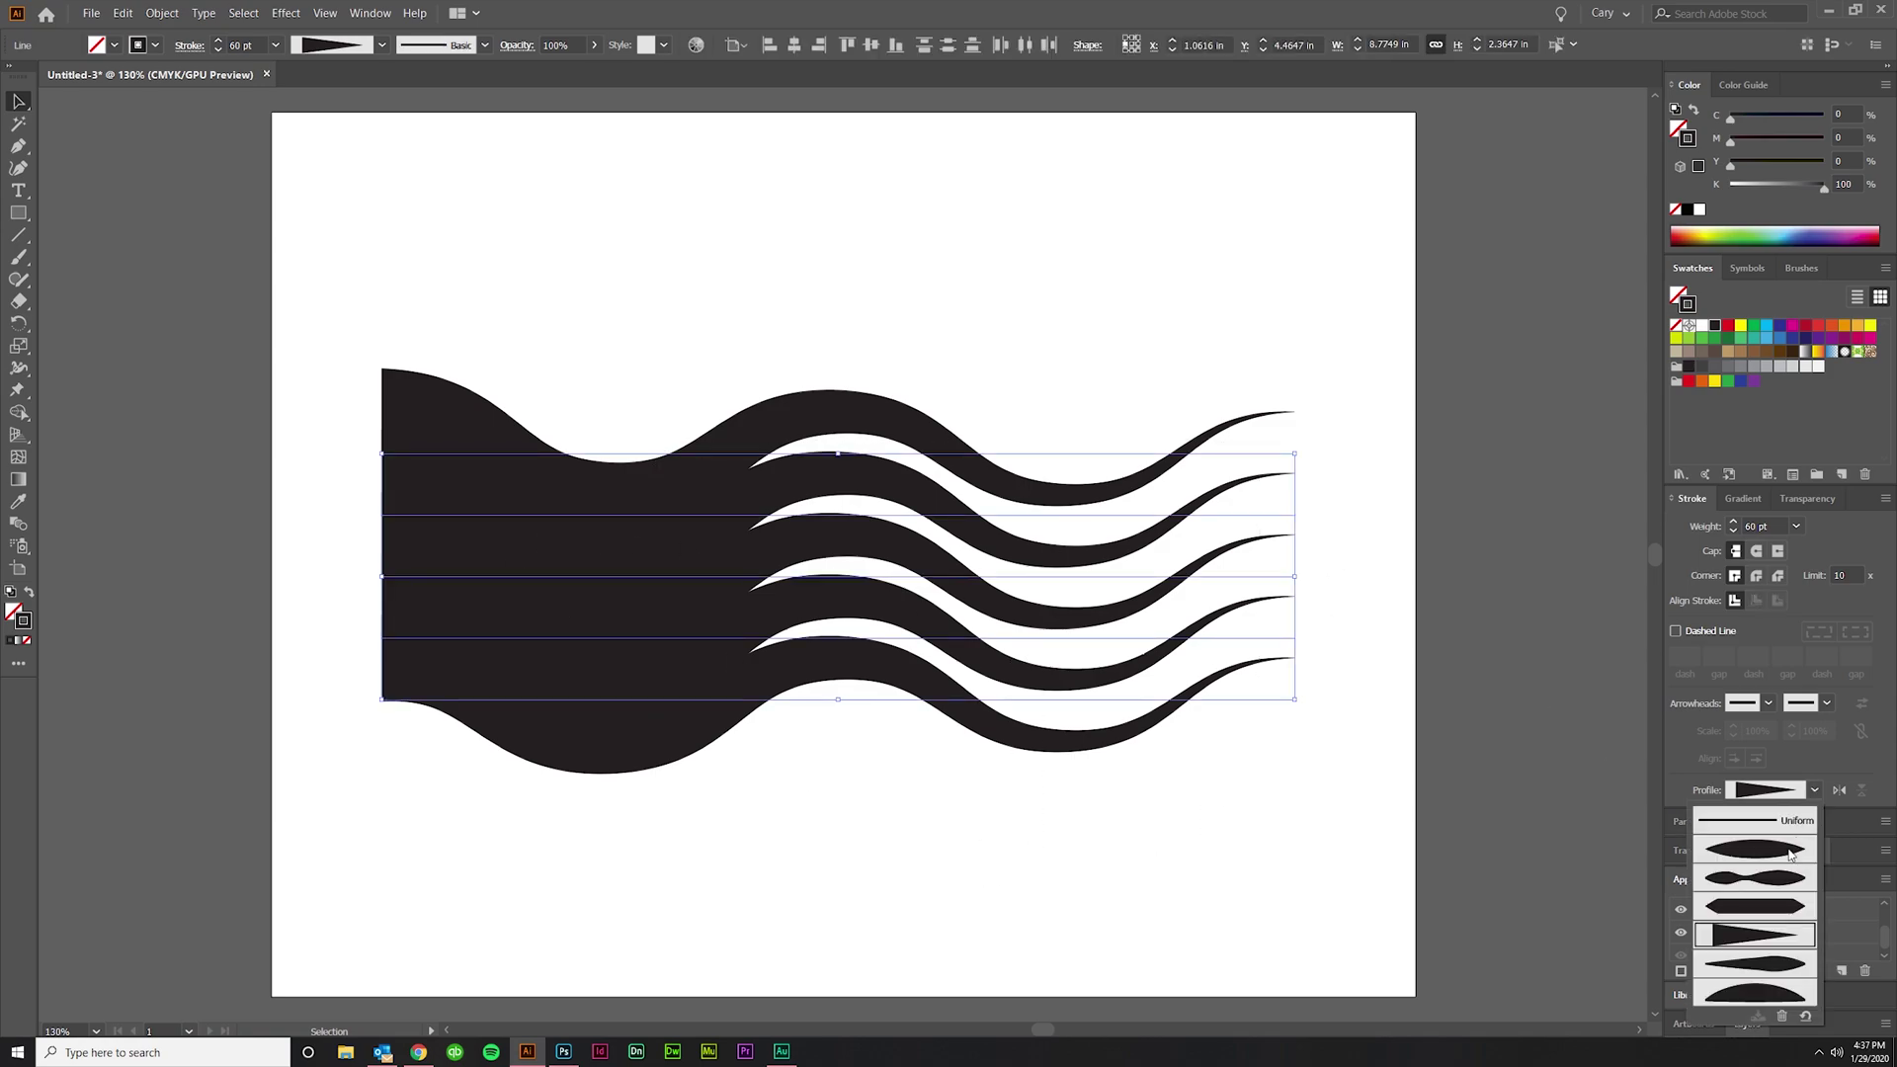
pyautogui.click(1760, 868)
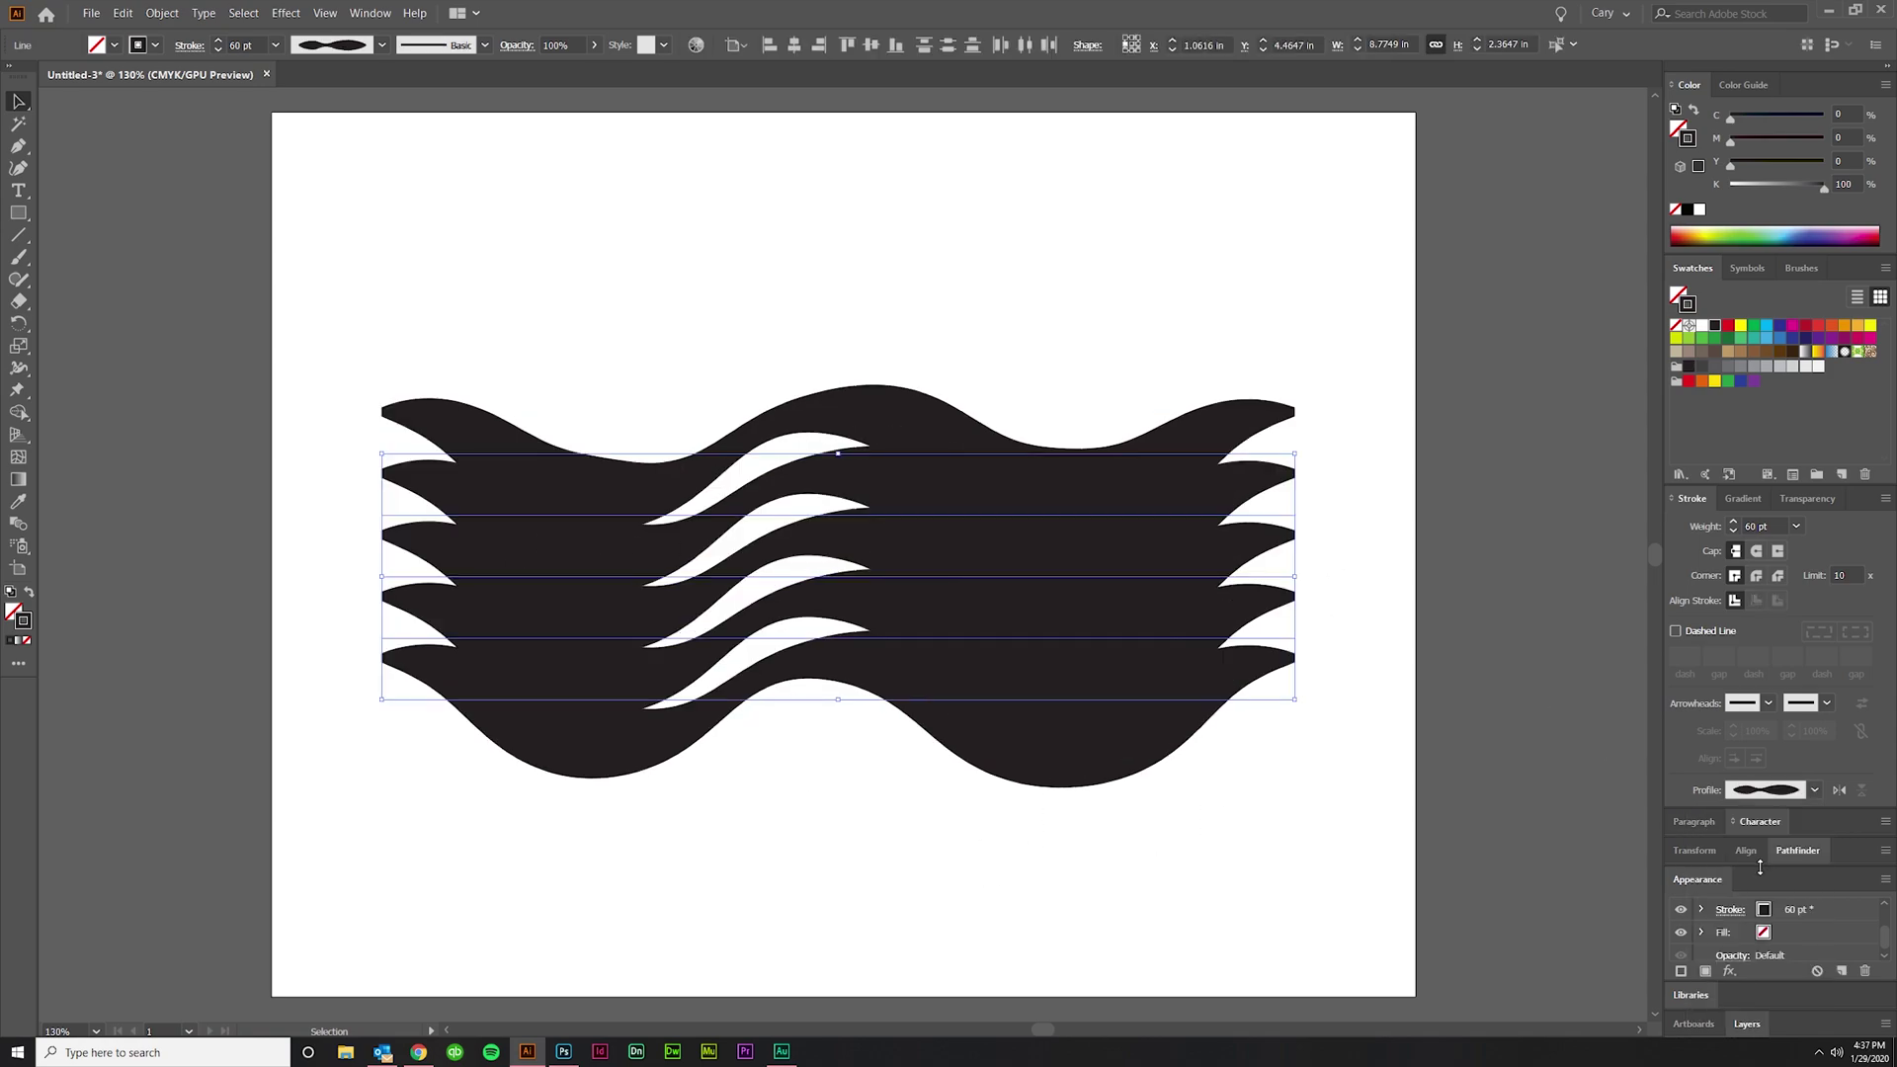
pyautogui.click(1815, 790)
pyautogui.click(1795, 858)
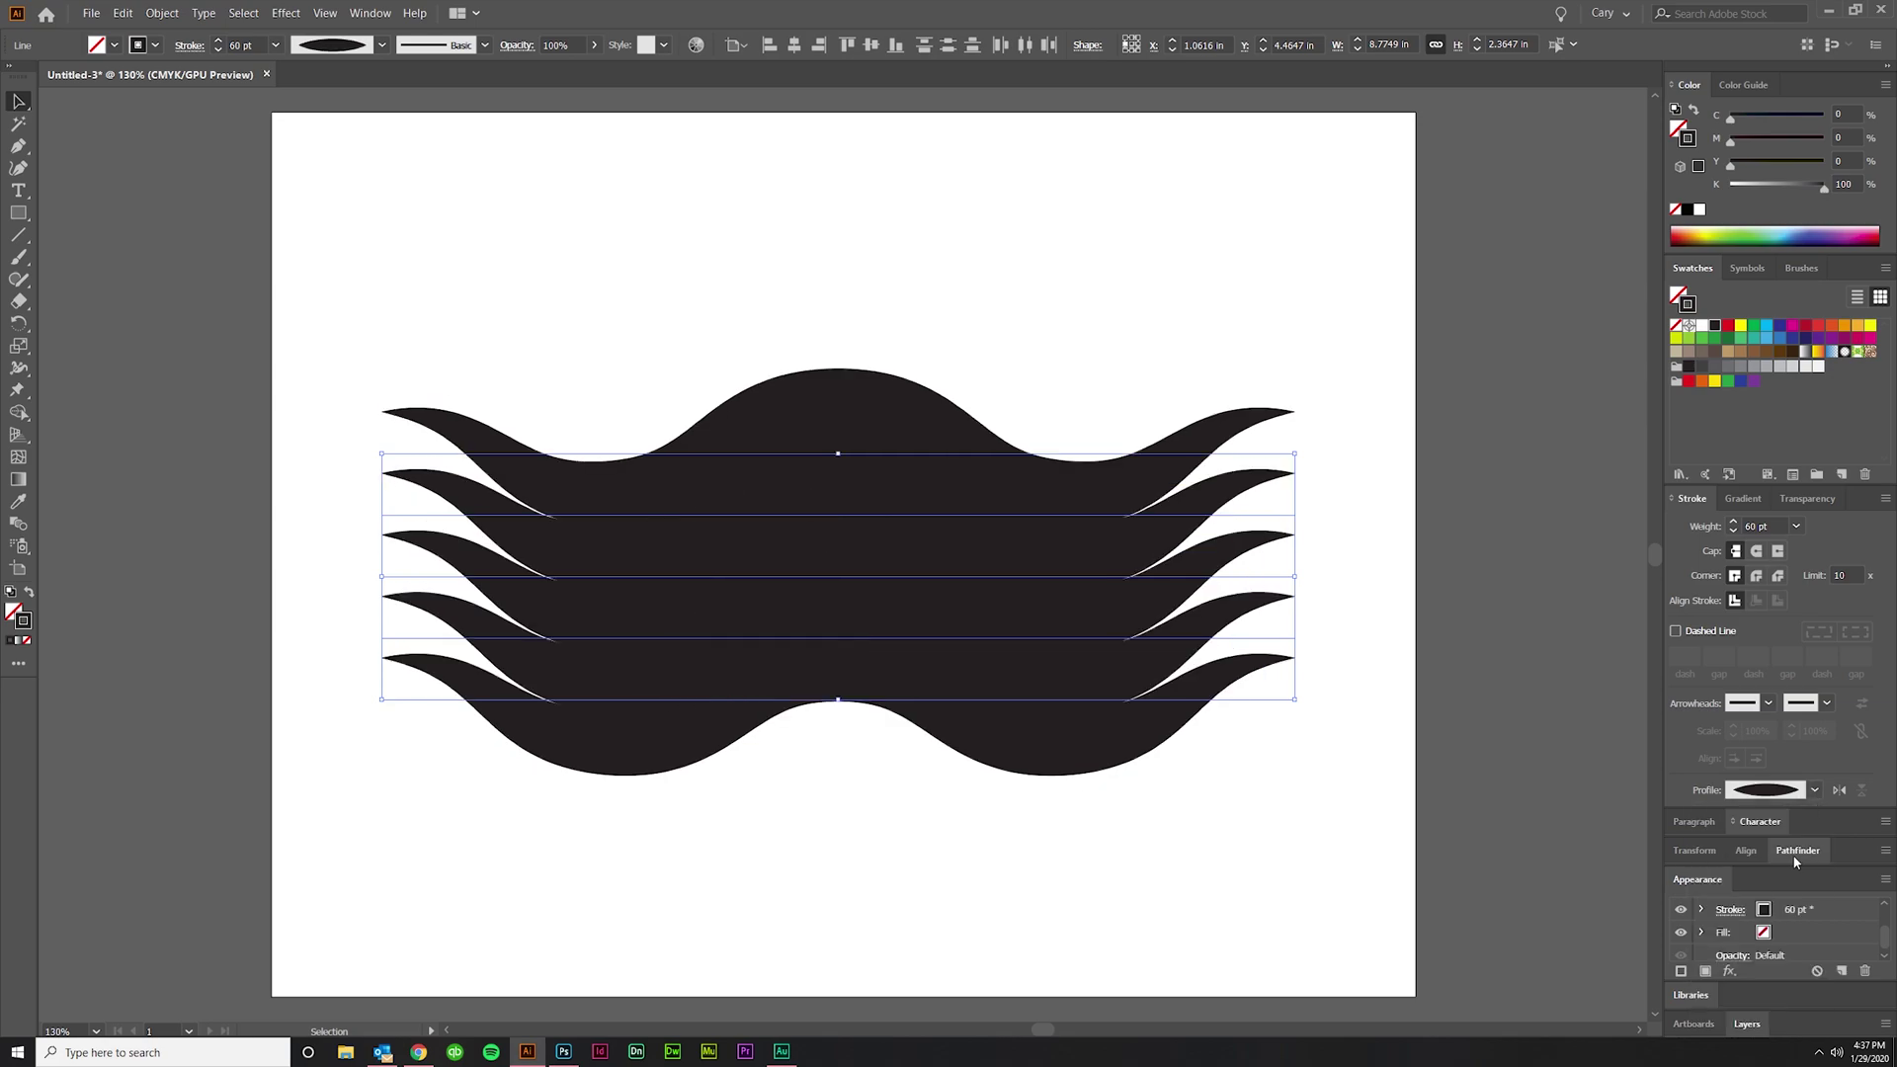
pyautogui.click(1755, 527)
pyautogui.hotkey('shift', 'Down')
pyautogui.hotkey('shift', 'Down')
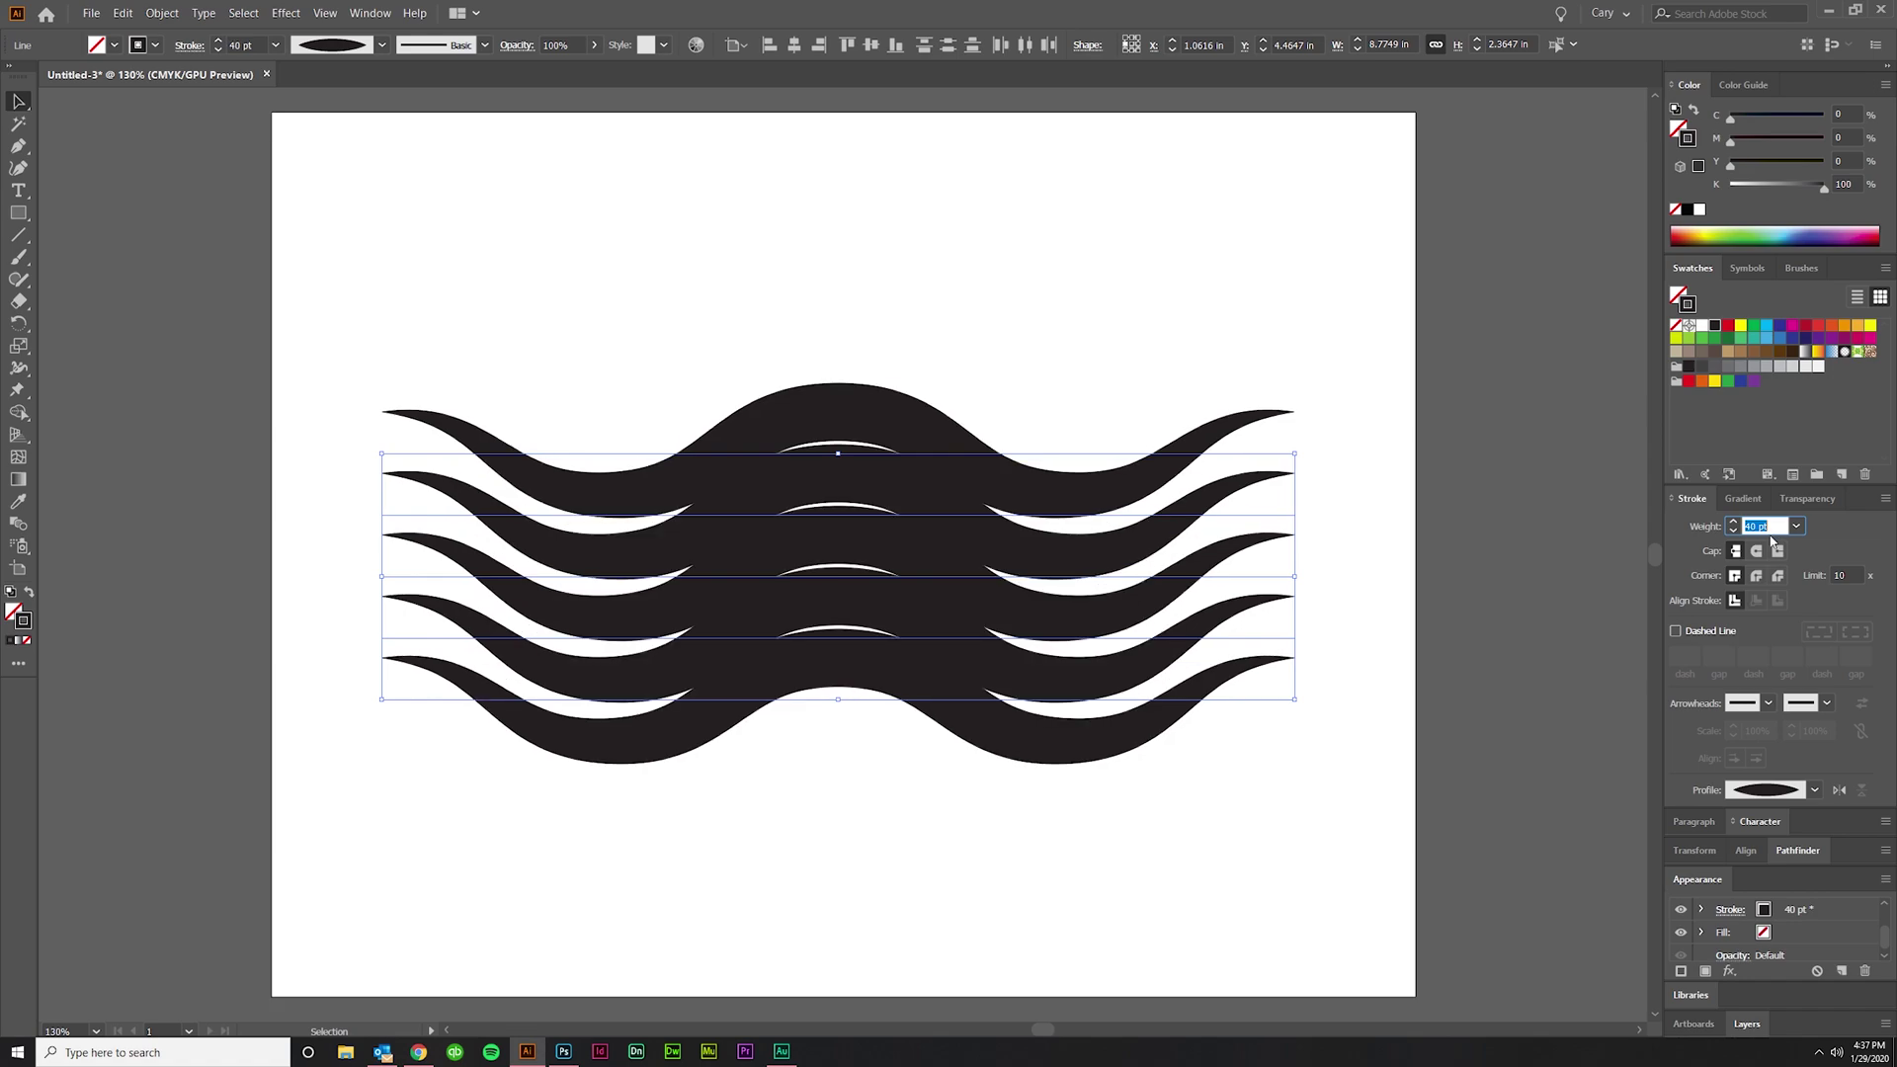
# Apply the arc-shaped profile that is thickest in the middle, then deselect.
pyautogui.click(1815, 790)
pyautogui.click(1781, 967)
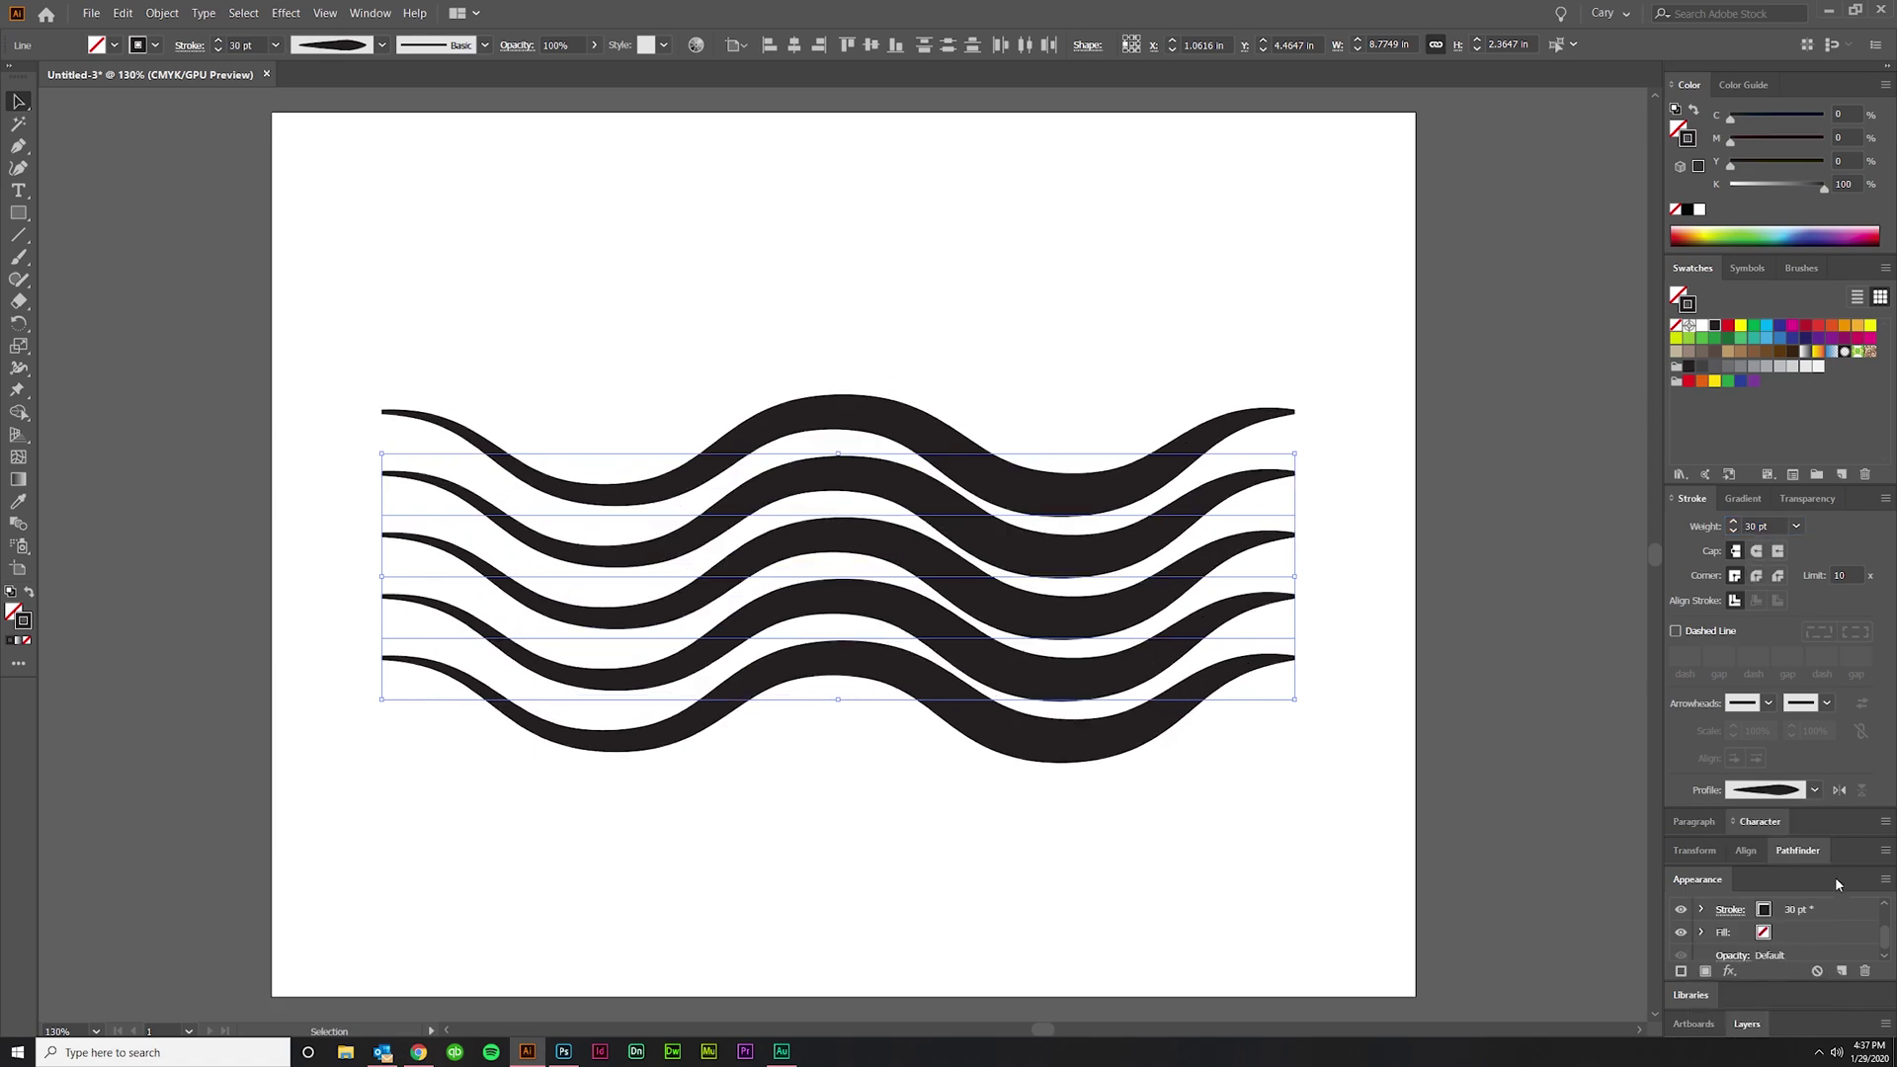
pyautogui.click(1815, 790)
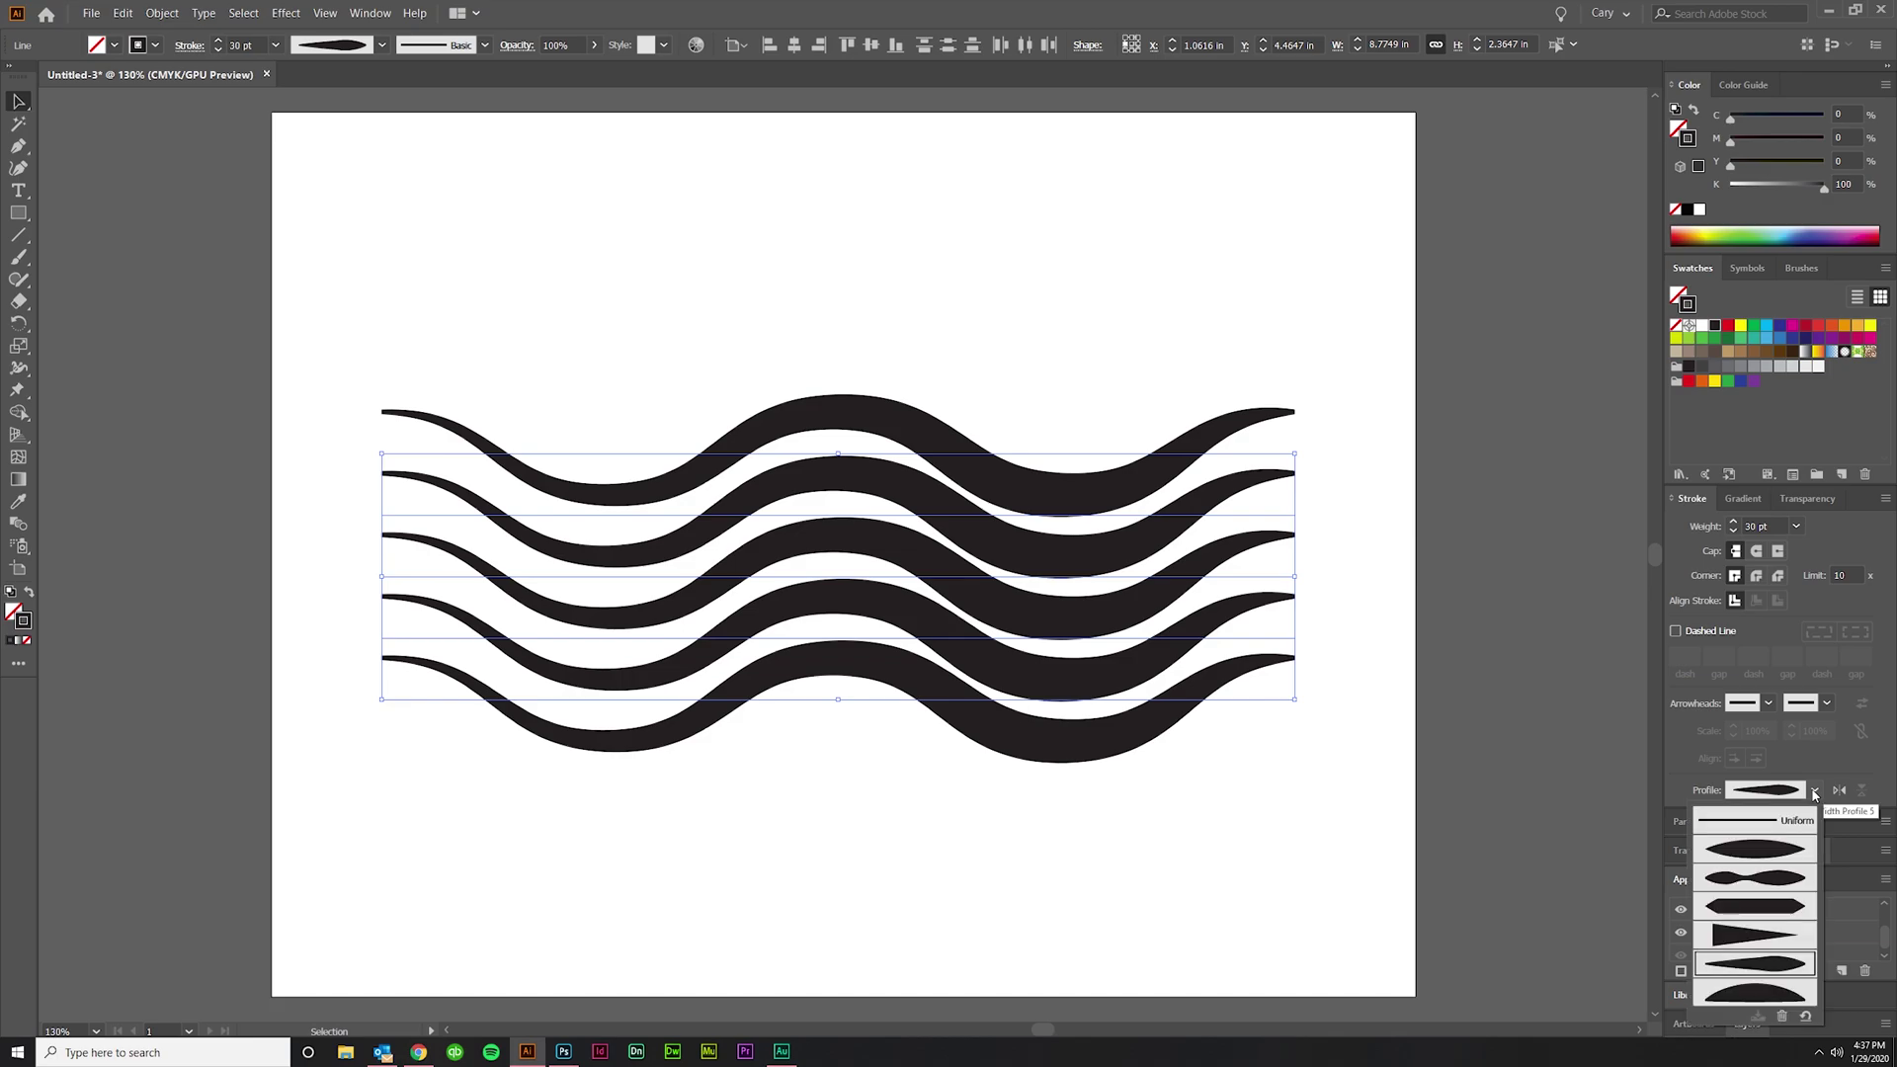
pyautogui.click(1765, 1000)
pyautogui.click(1482, 898)
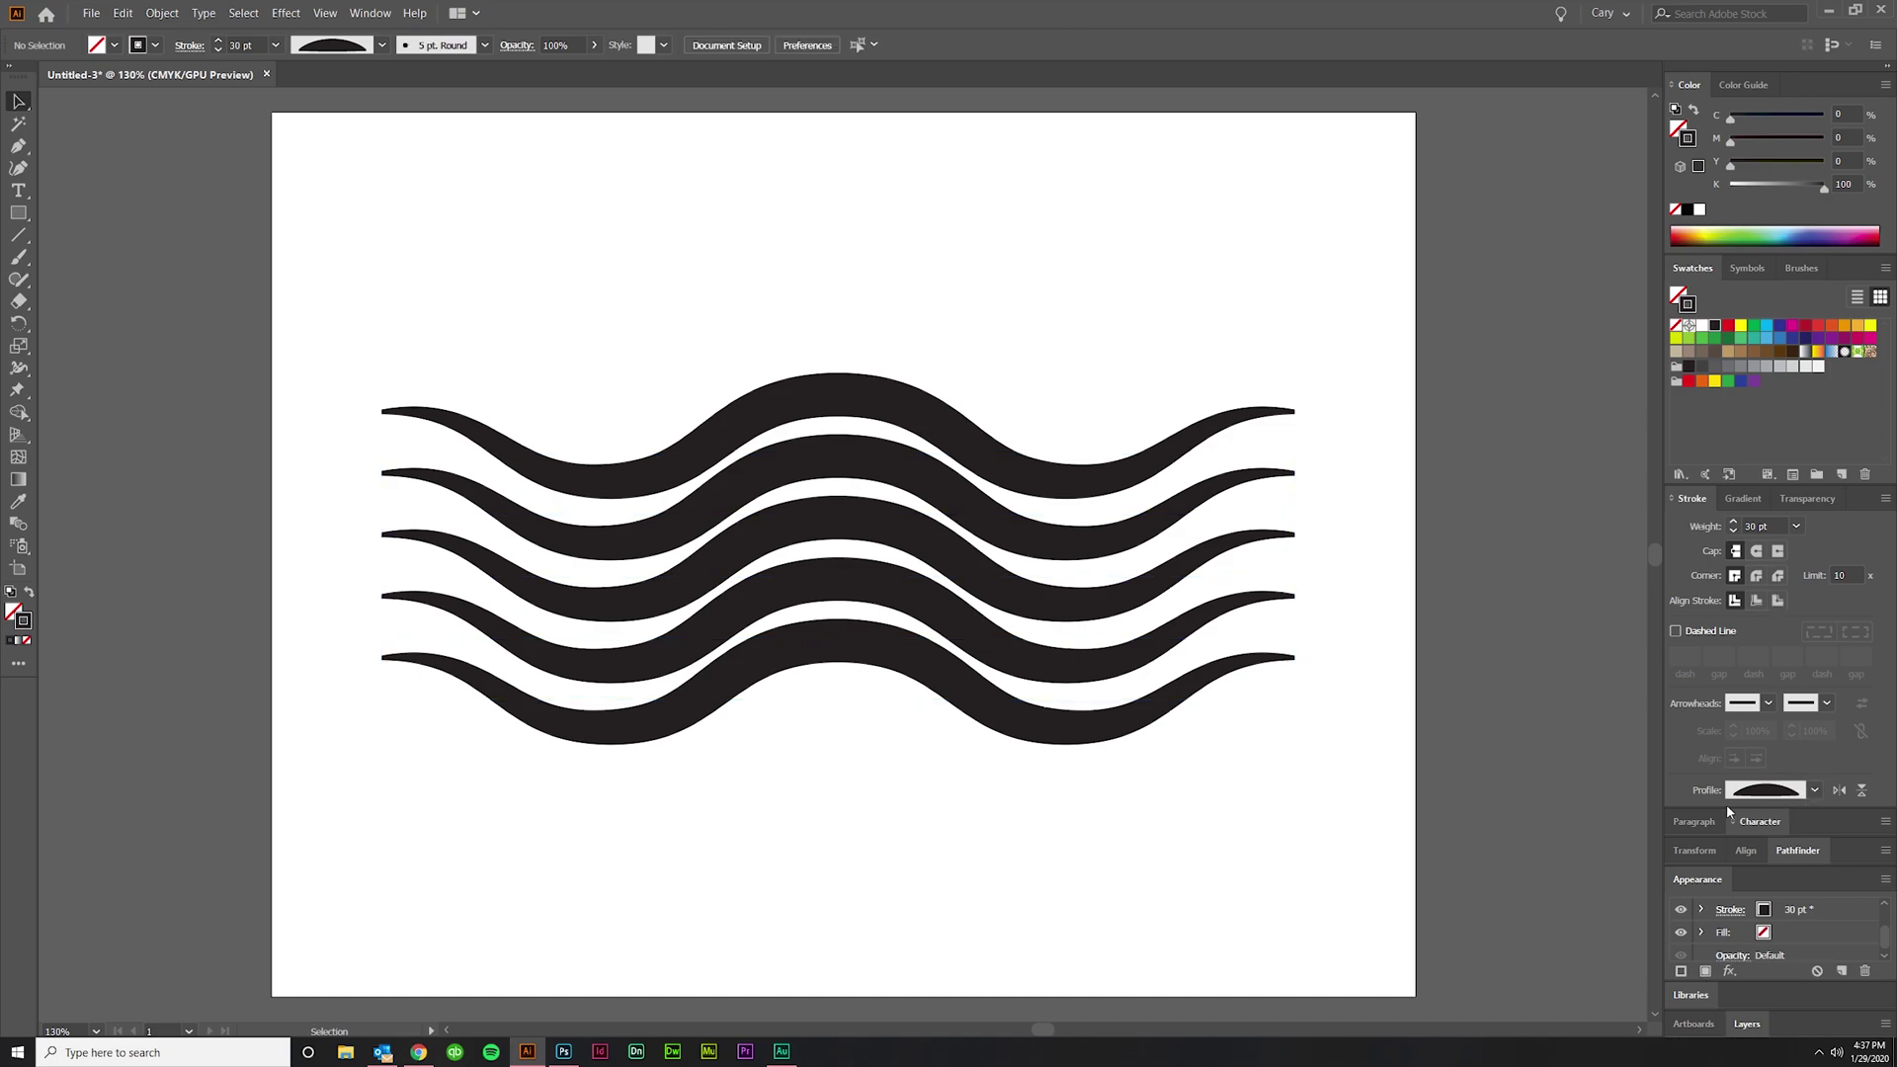
pyautogui.hotkey('ctrl', 'a')
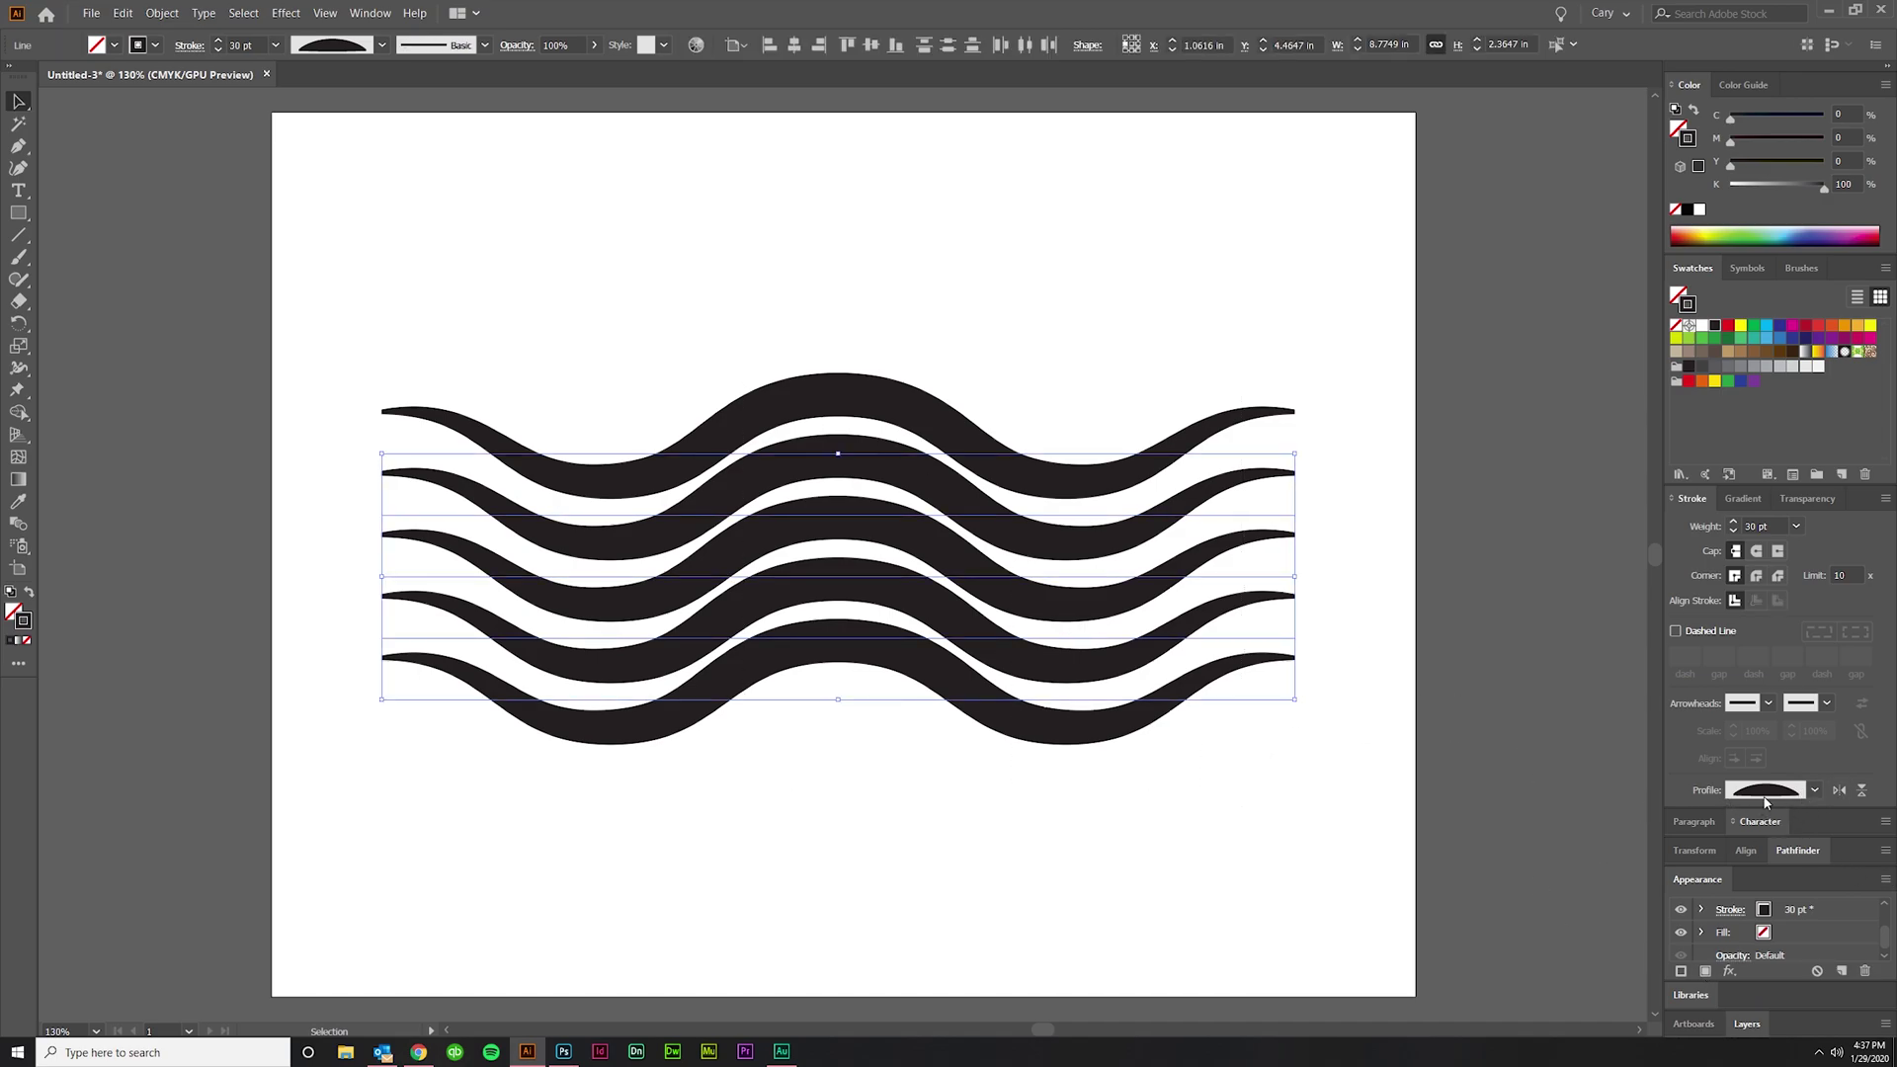
# Apply a flipped Width Profile 4 so waves are thick on the left and pointed on the right.
pyautogui.click(1859, 796)
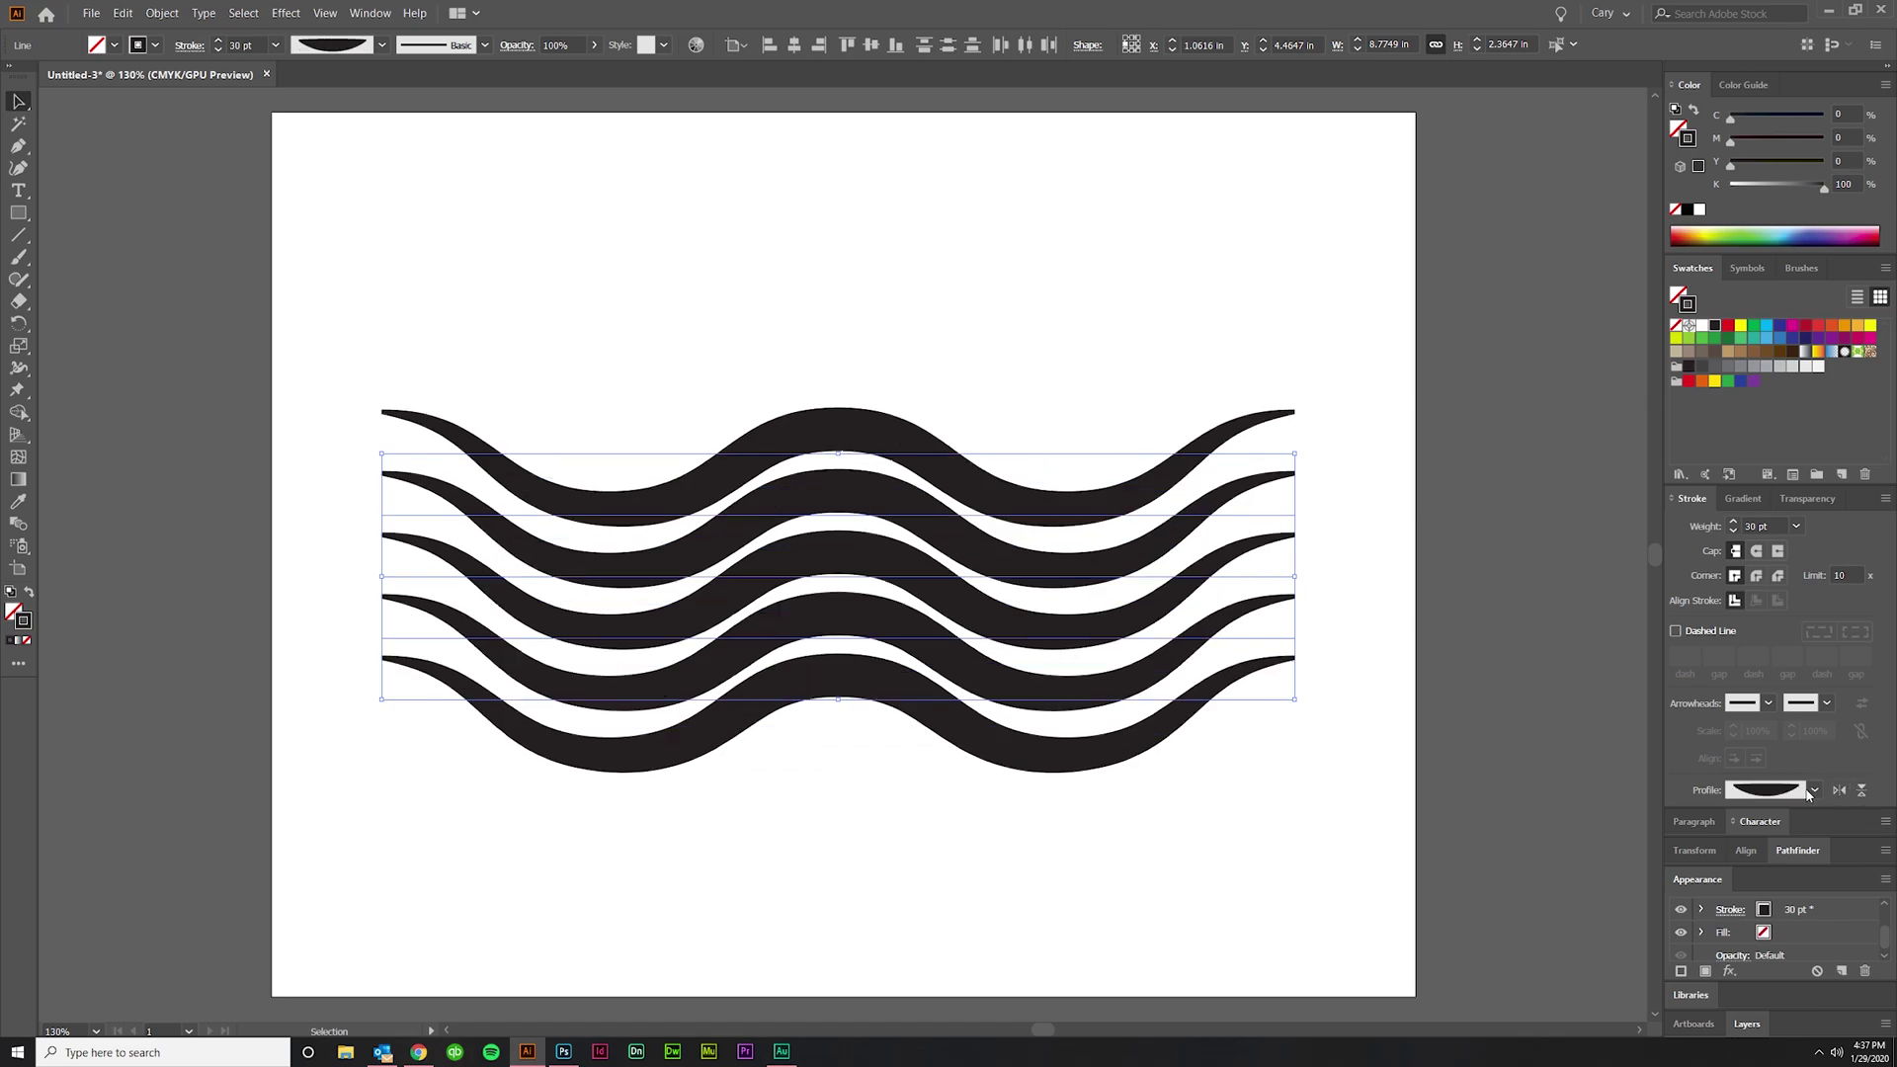
pyautogui.click(1814, 789)
pyautogui.click(1760, 930)
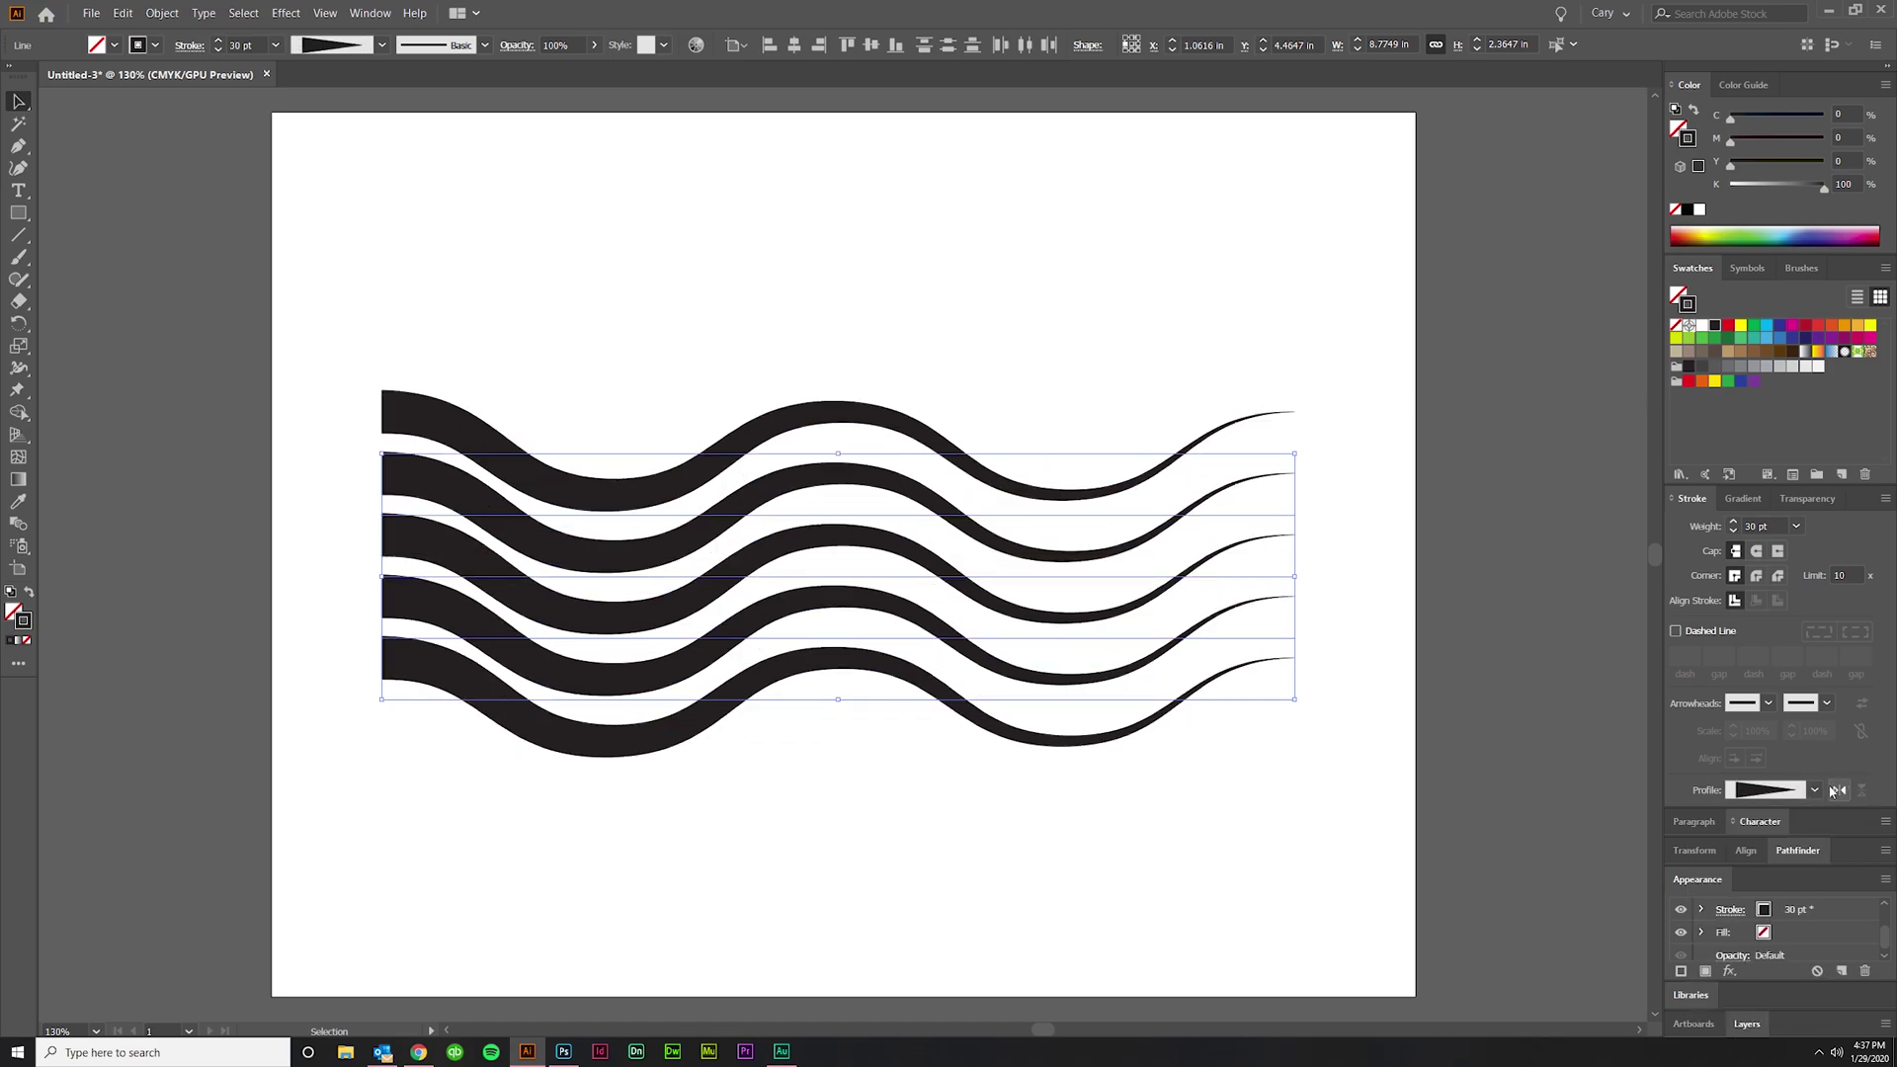
pyautogui.click(1838, 791)
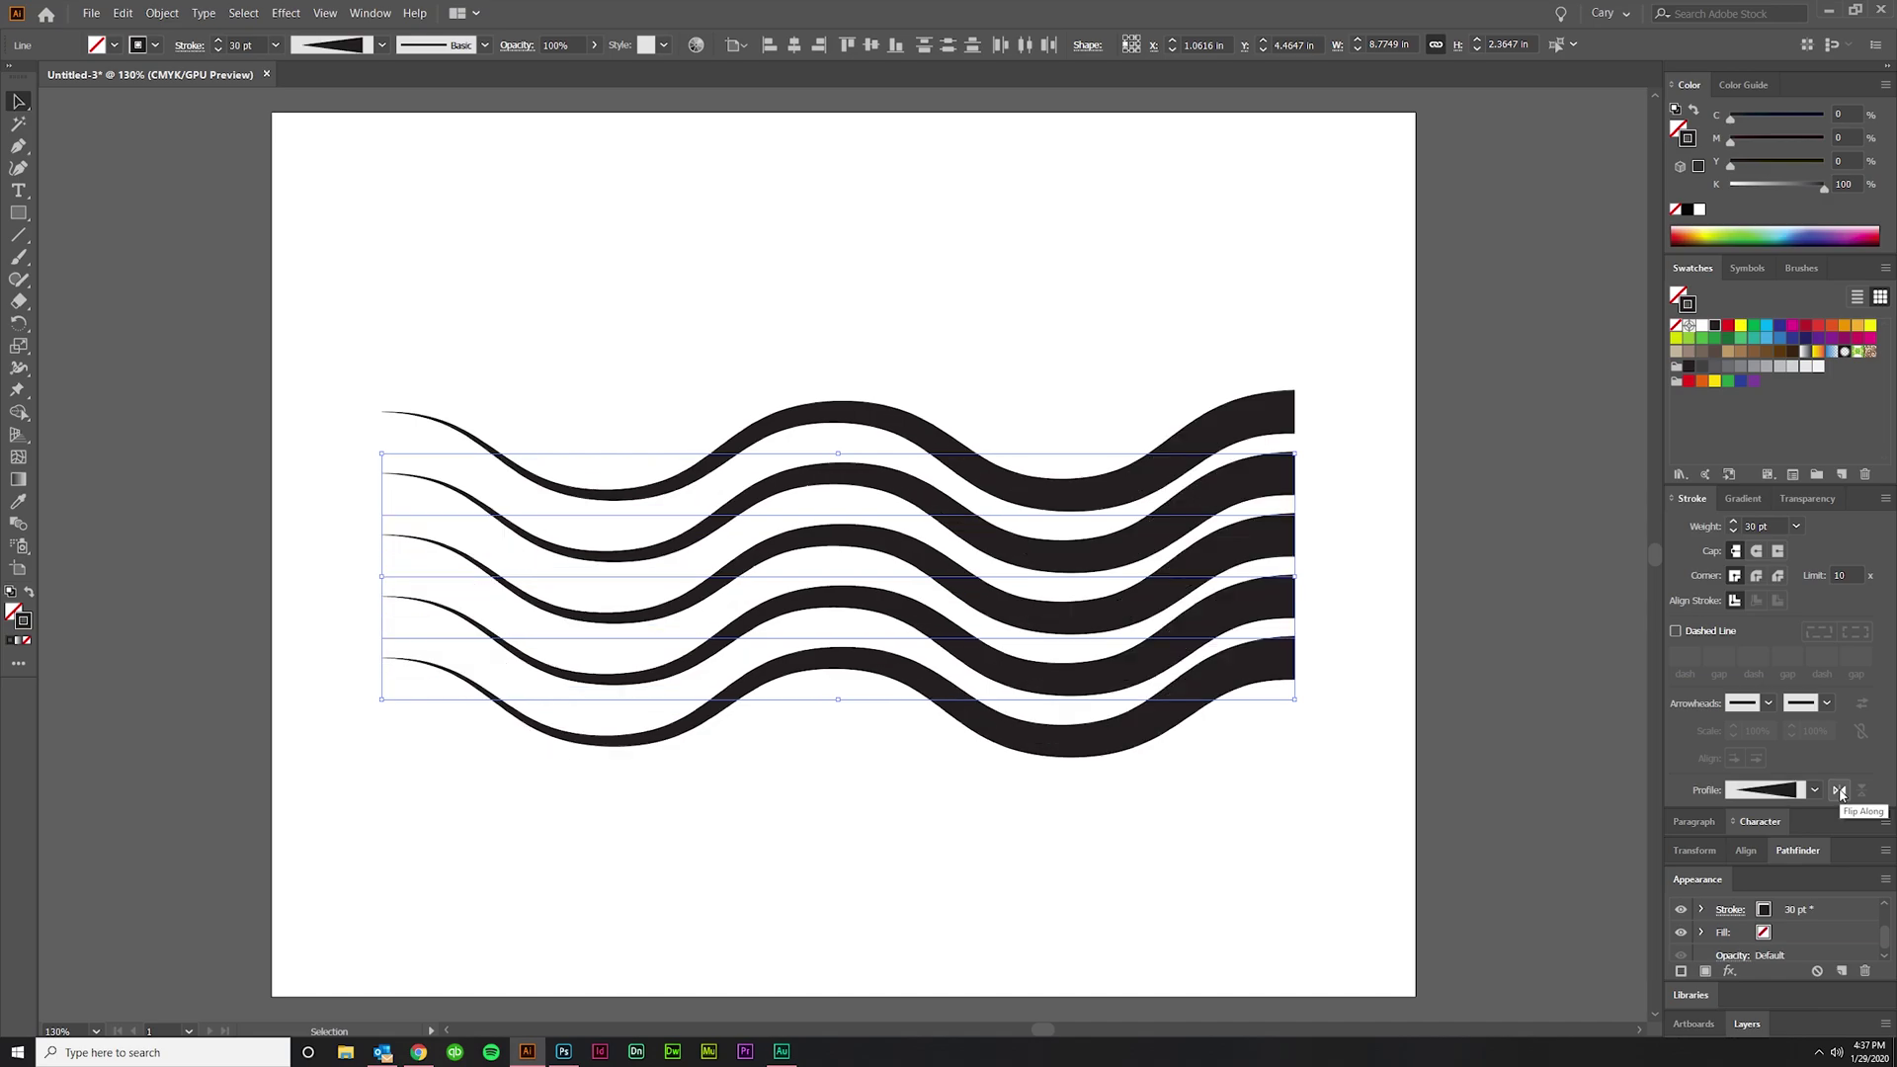
pyautogui.click(1839, 789)
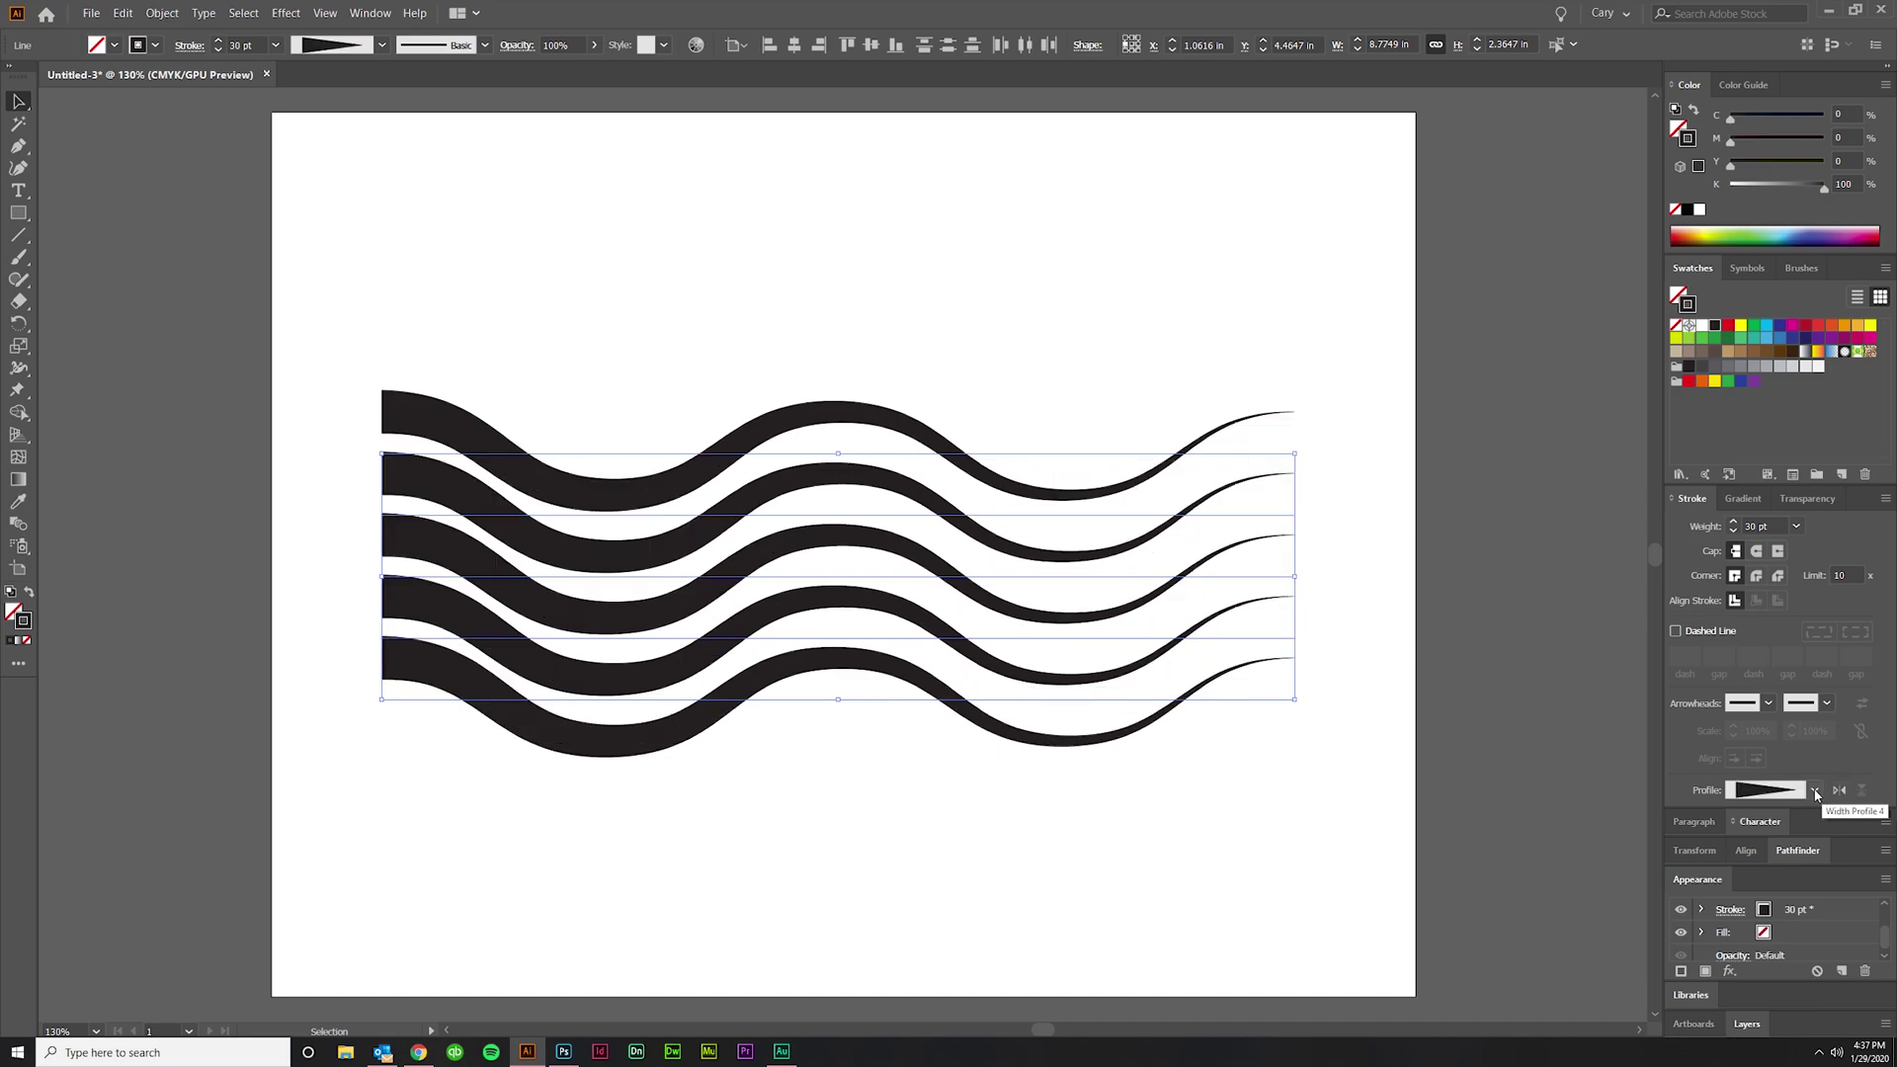
pyautogui.click(1156, 831)
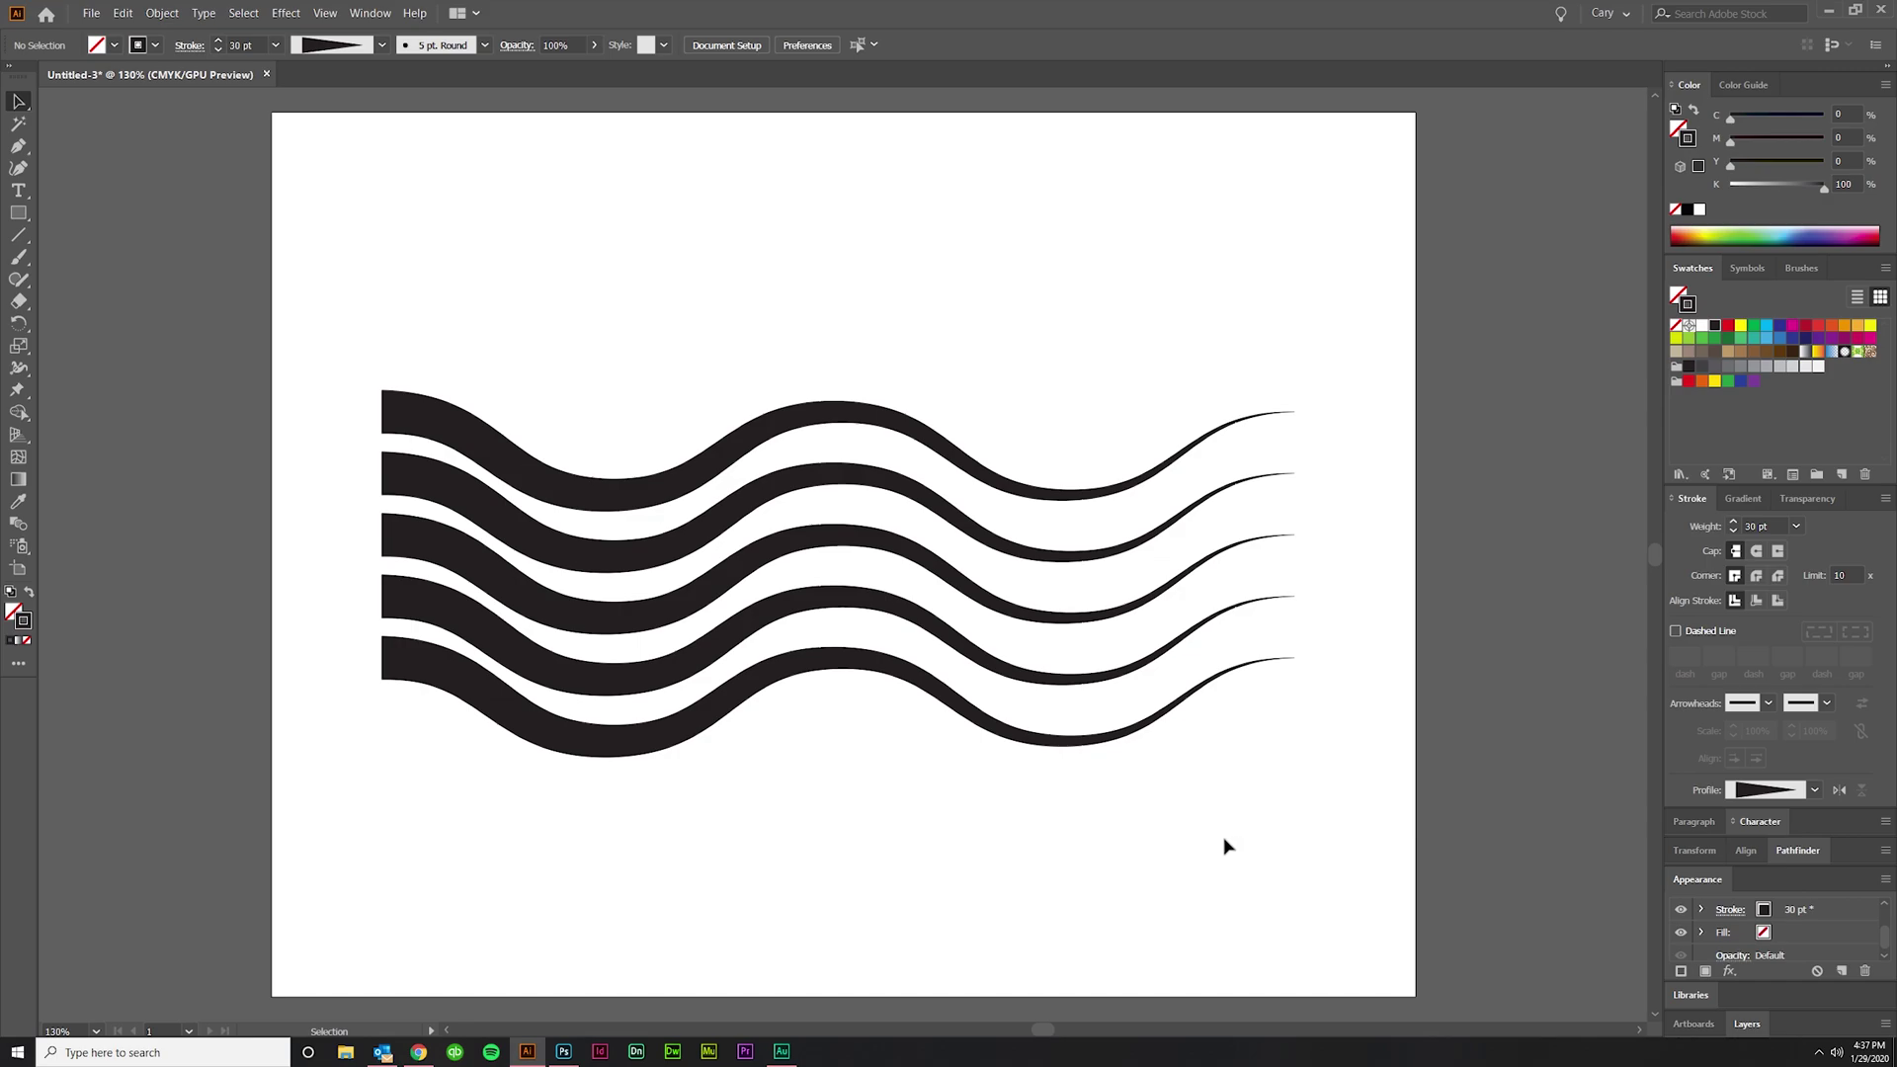